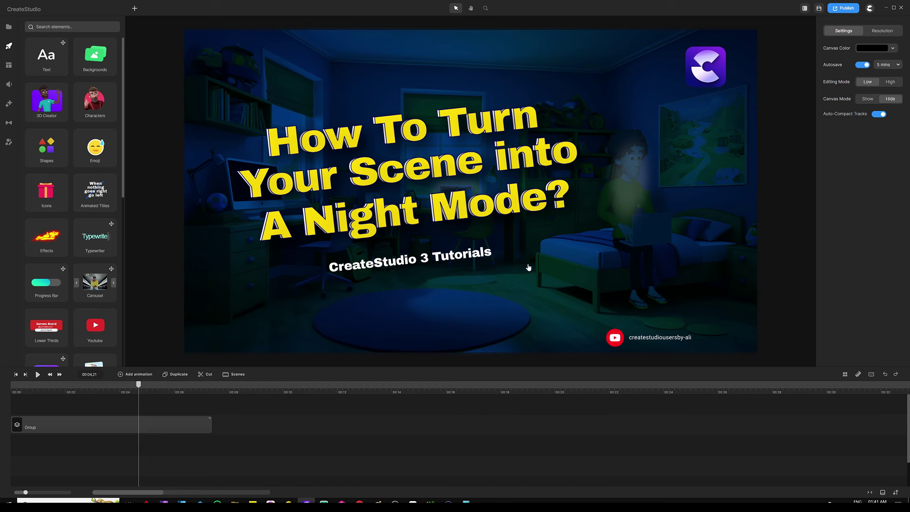
Step: Delete the existing title group from the timeline
click(179, 426)
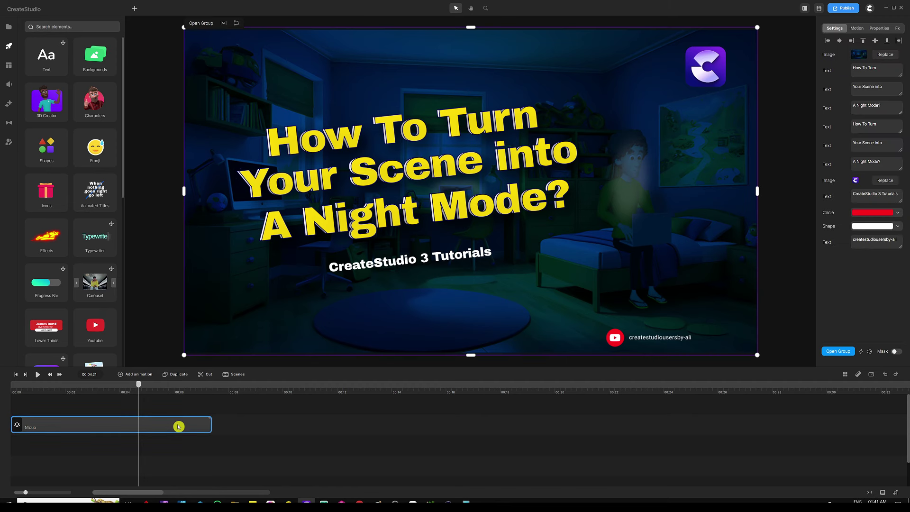
key(Delete)
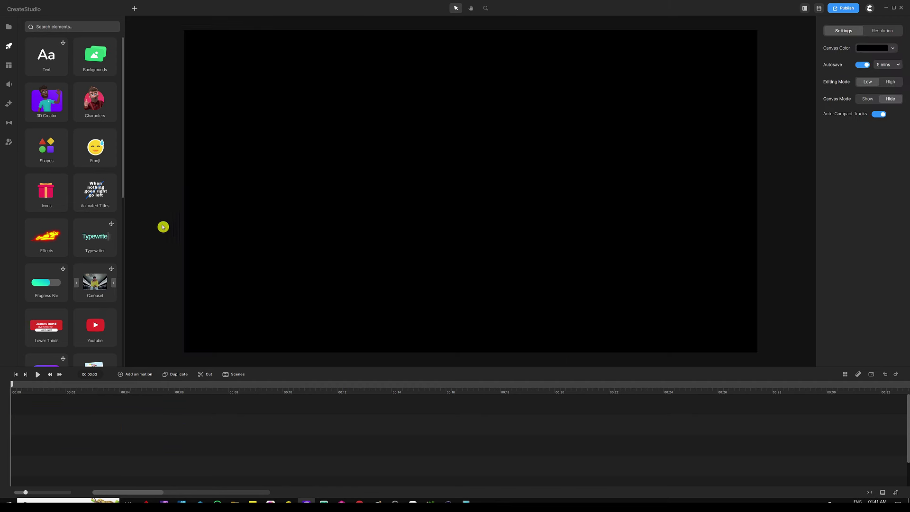
Step: Add the Bedroom 2 background from the 3D category to the canvas and extend its clip to about 20 seconds
click(97, 53)
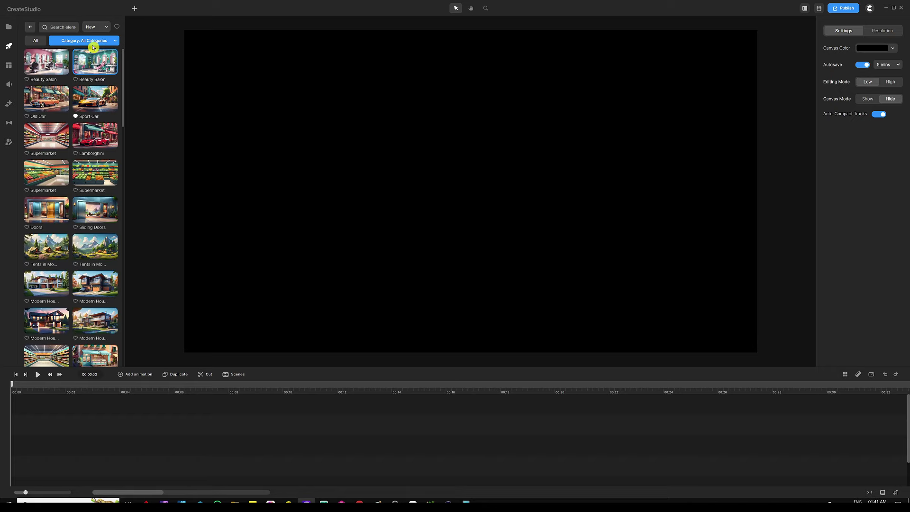
click(94, 40)
click(75, 59)
scroll(72, 203, down, 1)
scroll(72, 202, down, 10)
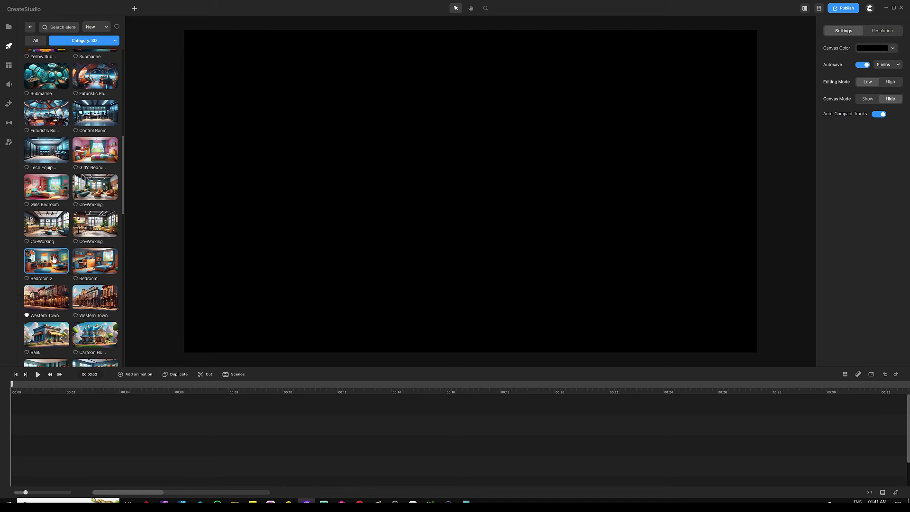
drag(49, 262, 361, 162)
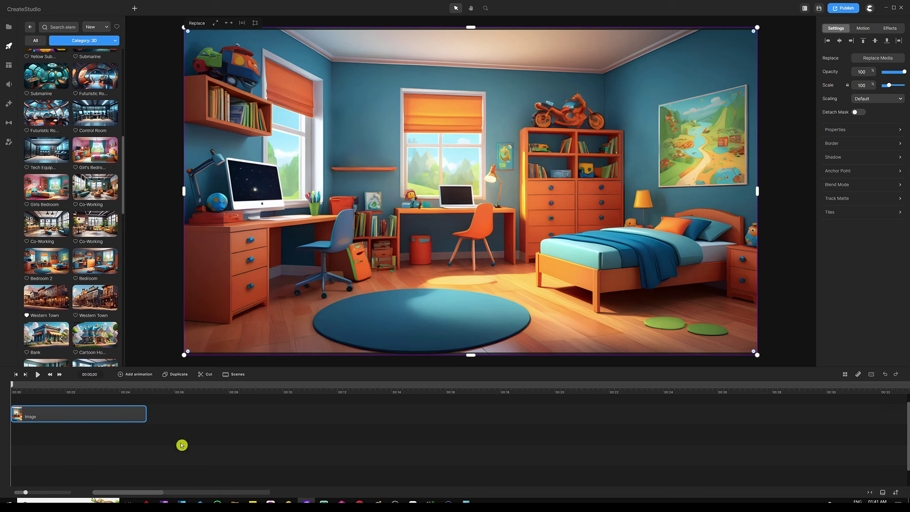
drag(147, 421, 565, 406)
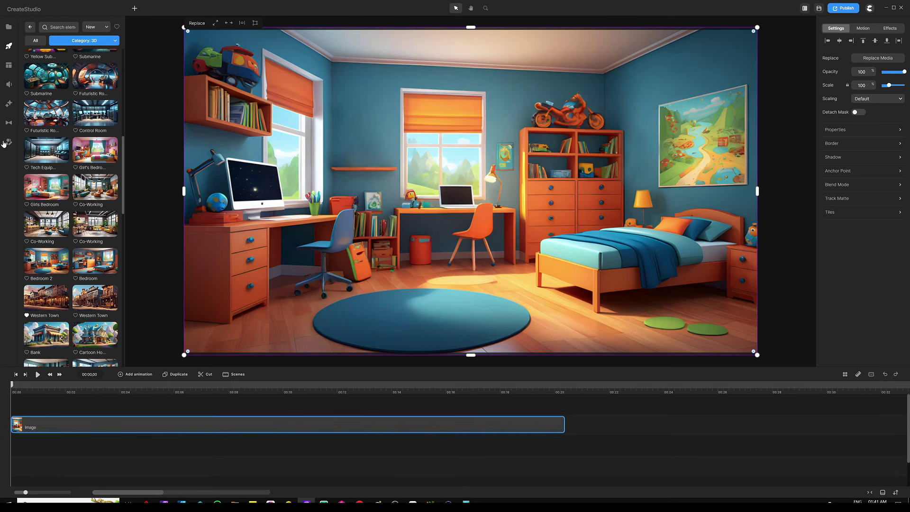
Step: Add the 3D character Tom to the middle of the bedroom scene and flip him horizontally
click(8, 143)
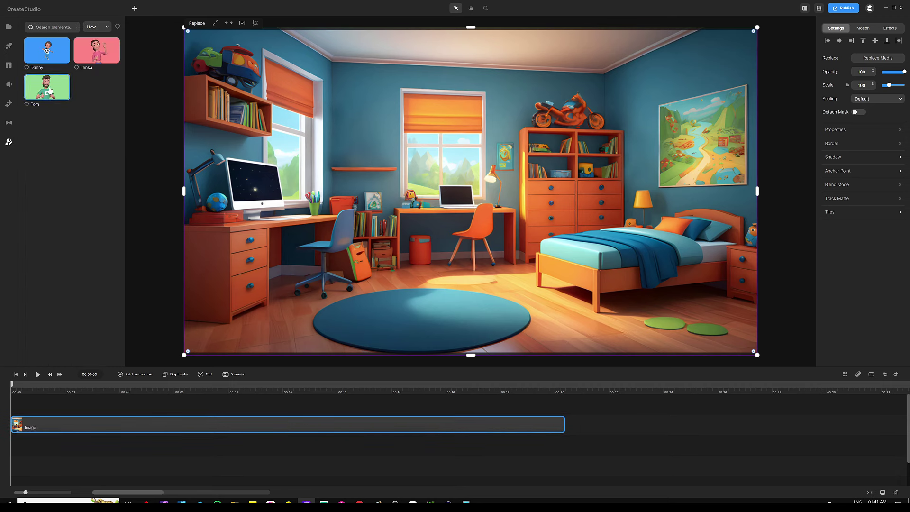
drag(46, 87, 431, 214)
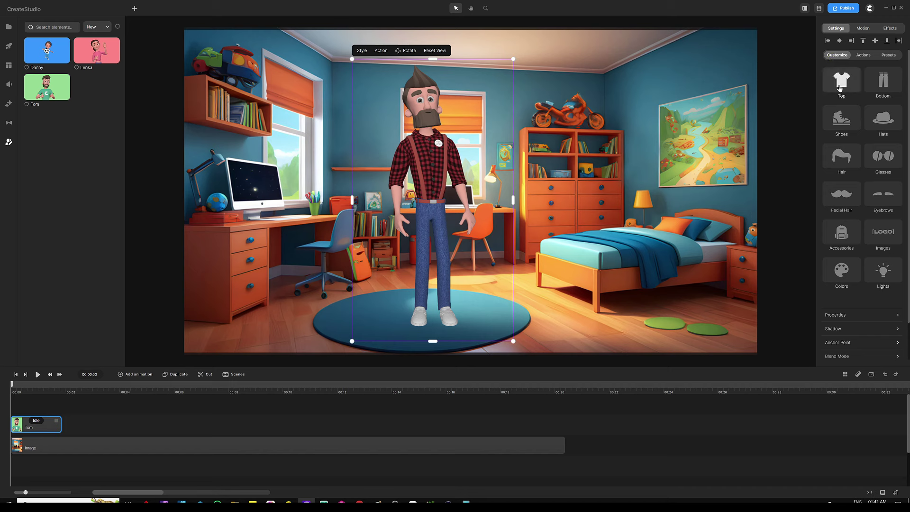
scroll(833, 147, down, 1)
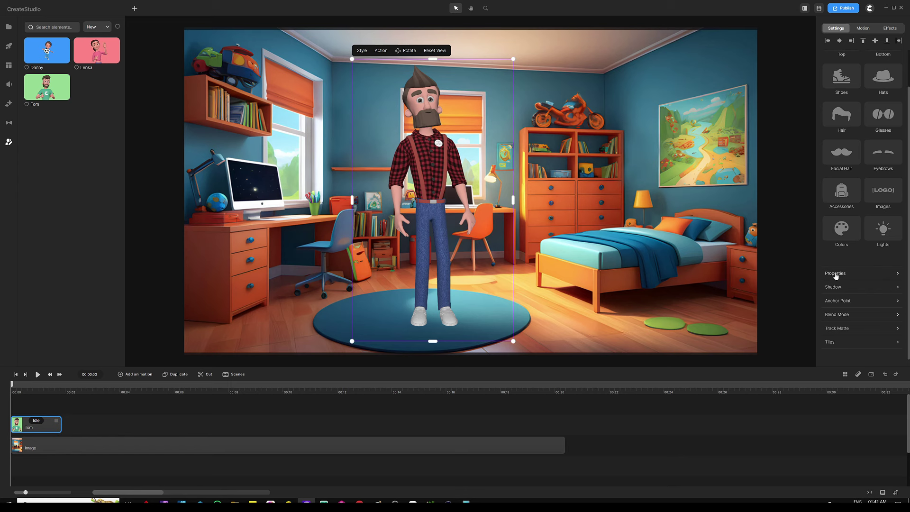
click(835, 275)
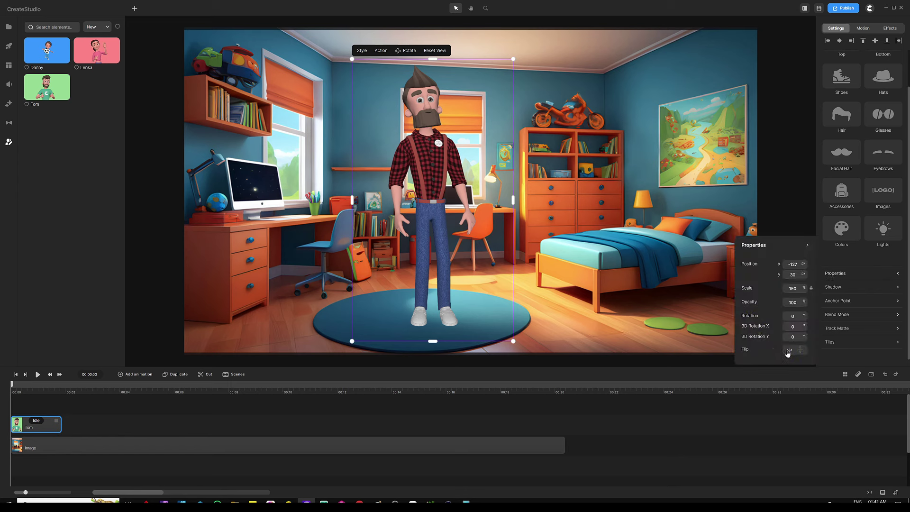
click(789, 351)
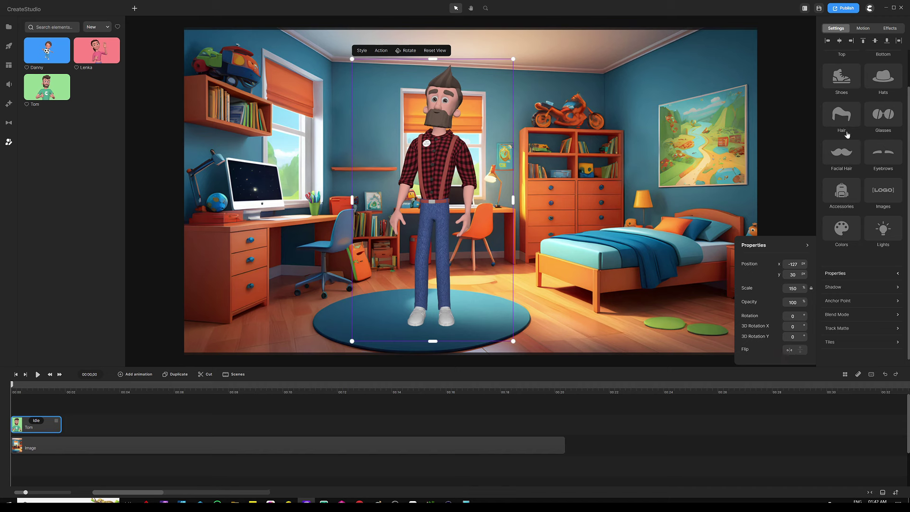
Step: Apply the character preset with curly hair, green sweater, red trousers and flip-flops to Tom
scroll(870, 108, up, 1)
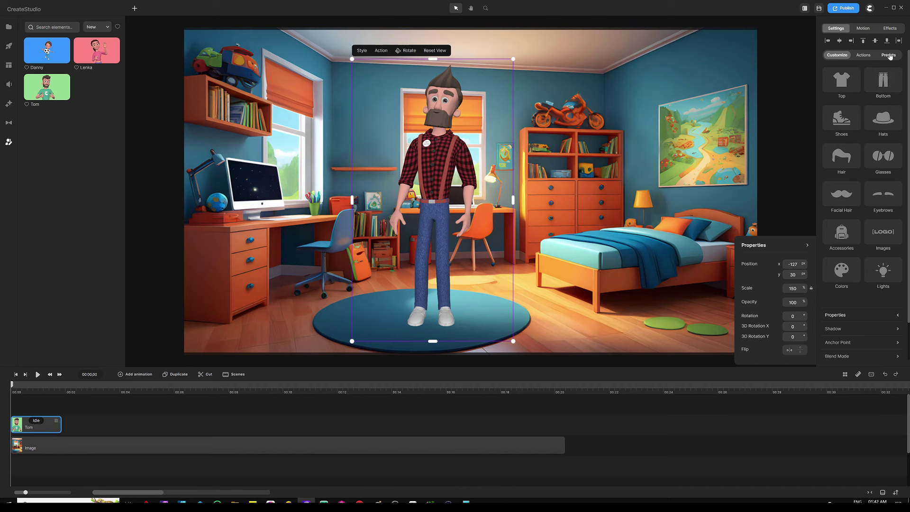
click(888, 55)
scroll(857, 154, down, 10)
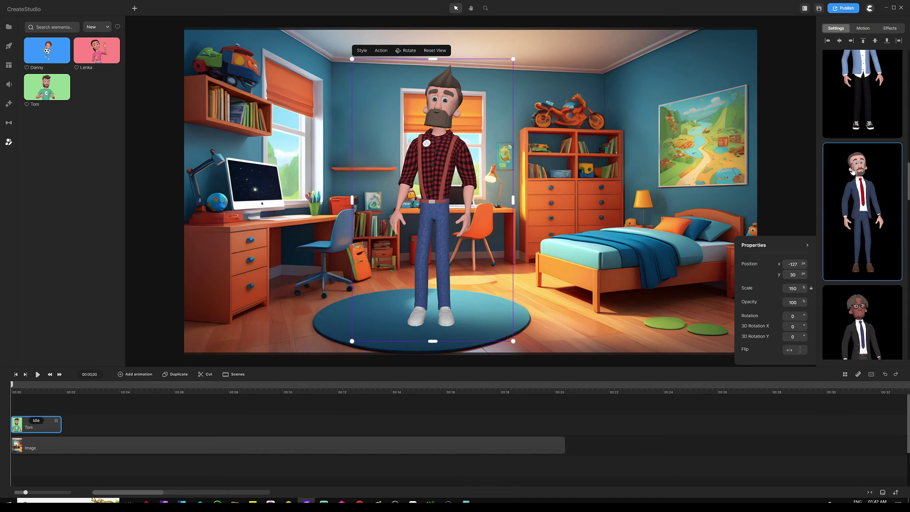
scroll(856, 182, down, 5)
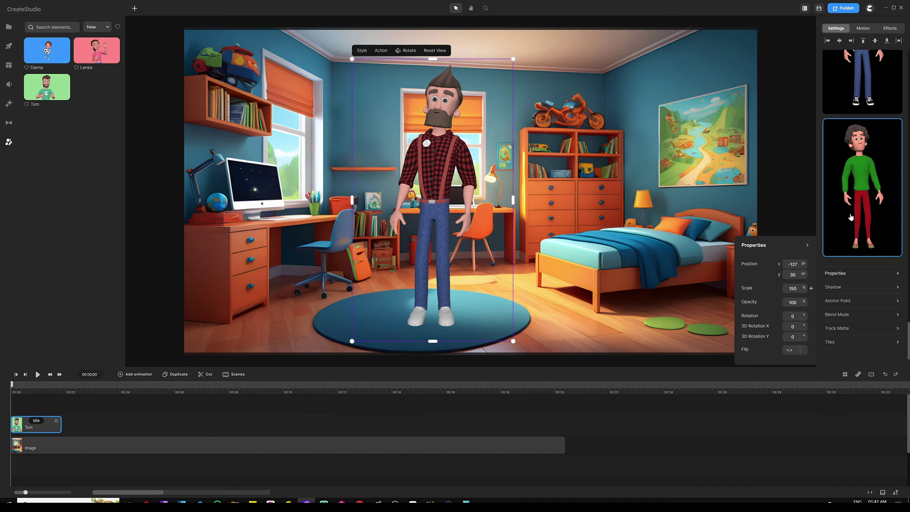
click(853, 190)
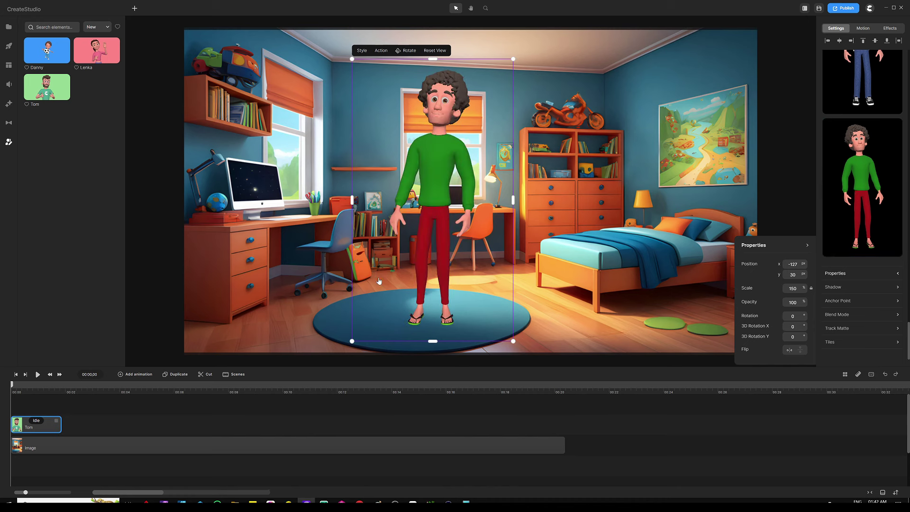
click(257, 427)
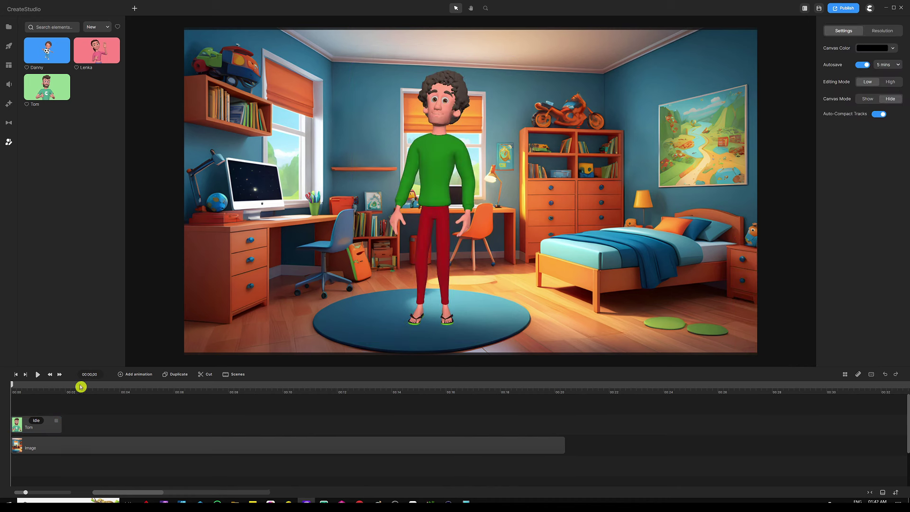
Step: Change Tom's Idle action to Working on Macbook and extend that action to about 10 seconds
click(35, 421)
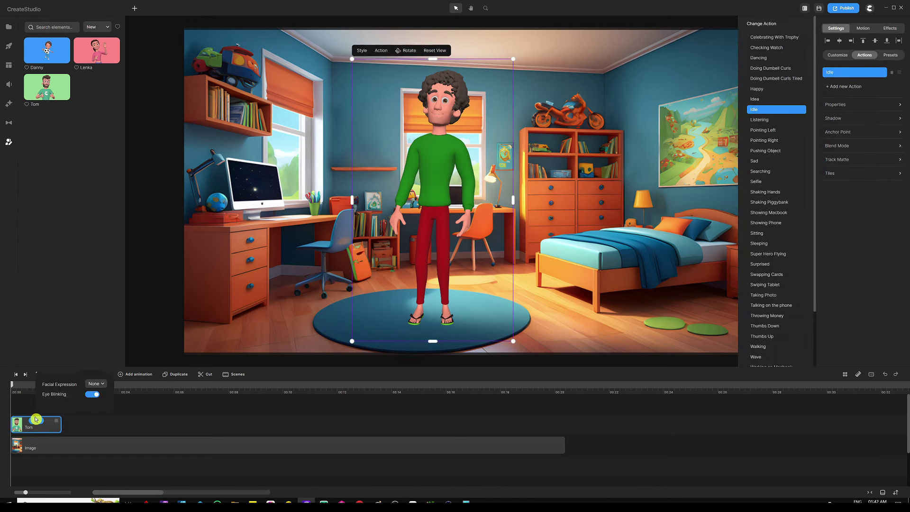
scroll(776, 159, down, 3)
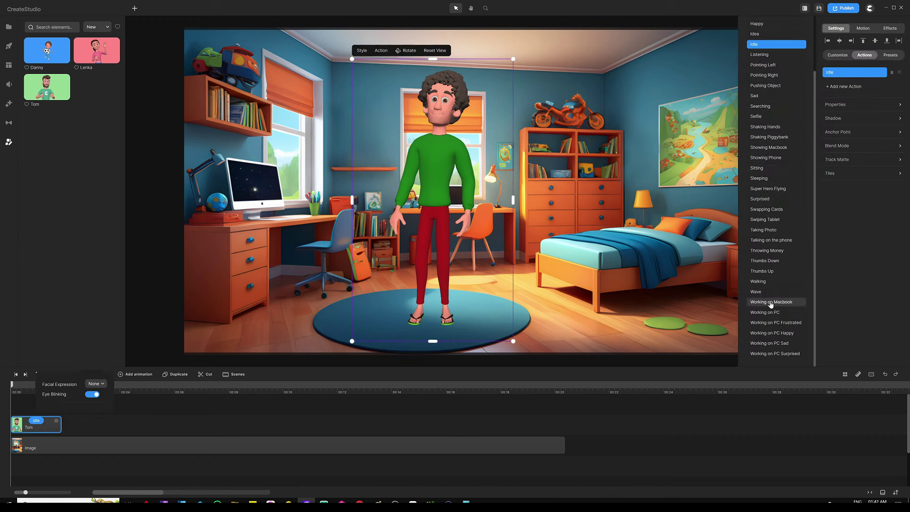
click(776, 303)
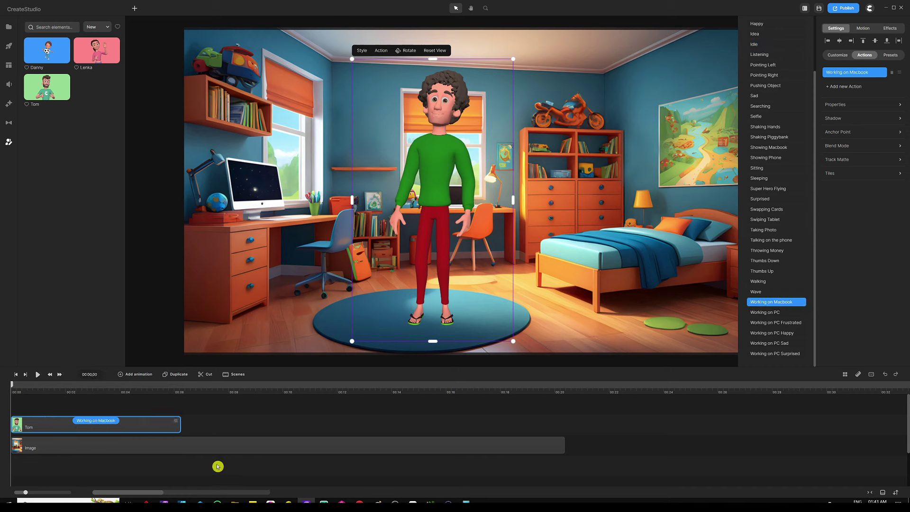
drag(175, 422, 290, 414)
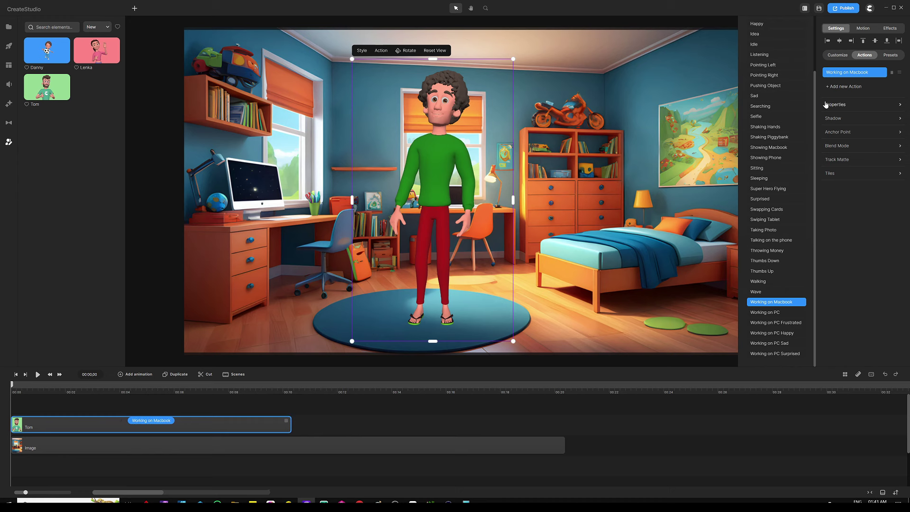
Step: Add a Sleeping action after Tom's Working on Macbook action
click(846, 88)
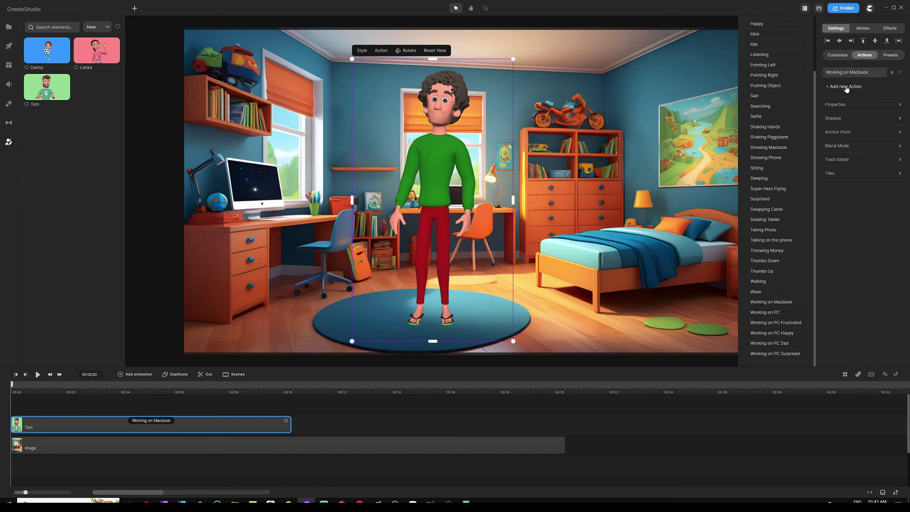
click(766, 179)
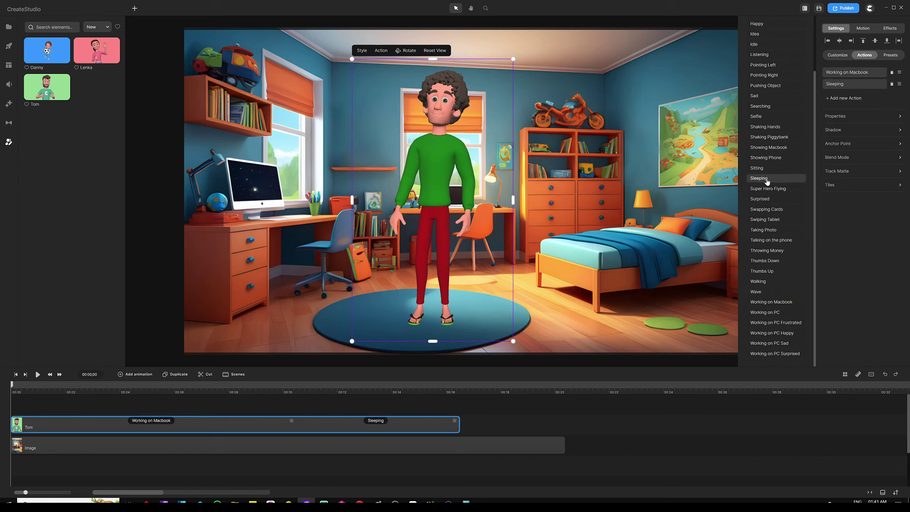
click(198, 408)
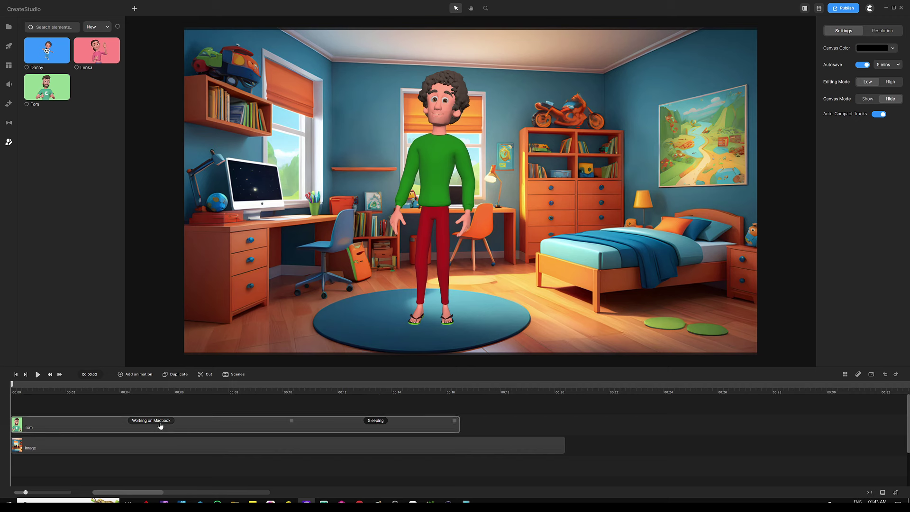
Step: Turn on Disable Start for the Working on Macbook action
click(169, 441)
click(146, 432)
click(153, 424)
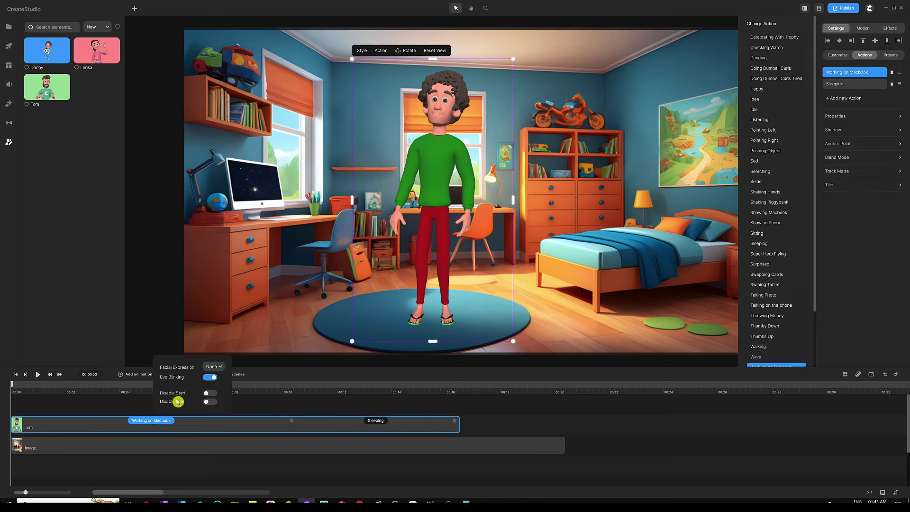
click(209, 393)
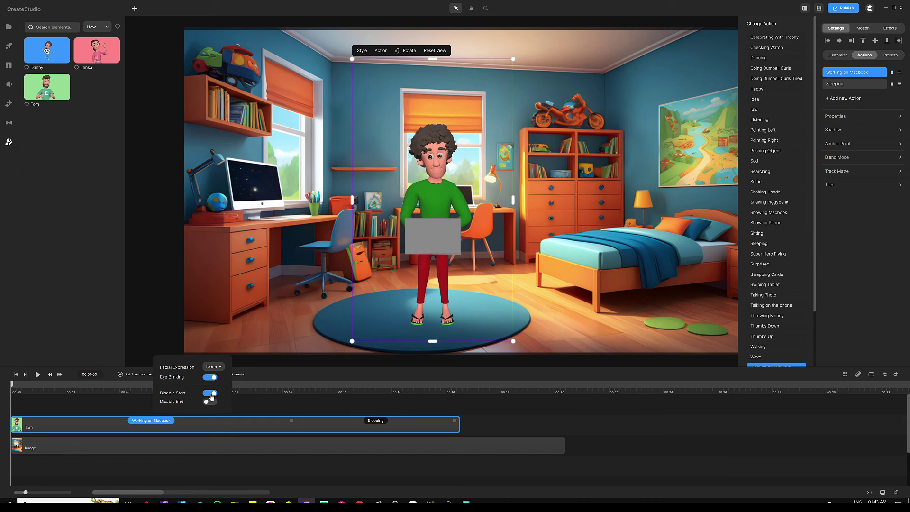
click(297, 404)
click(380, 398)
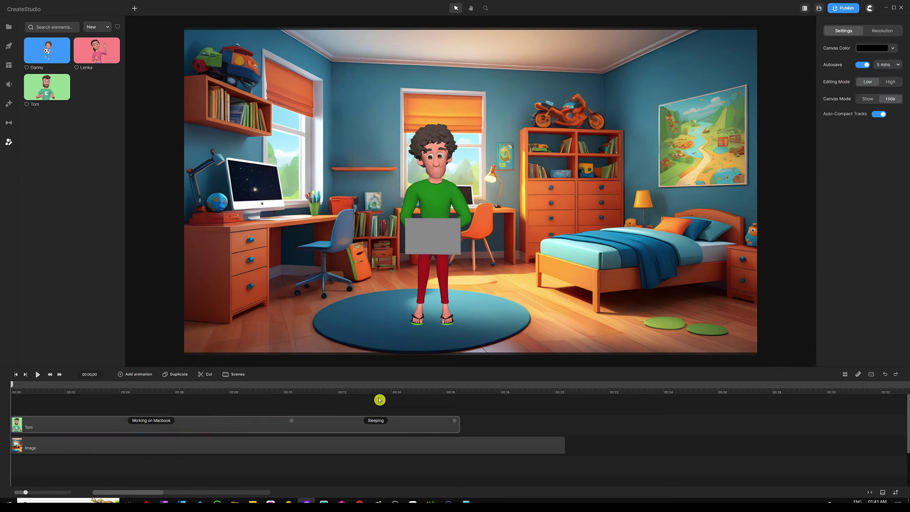
Step: Turn on Disable End for the Sleeping action
click(375, 422)
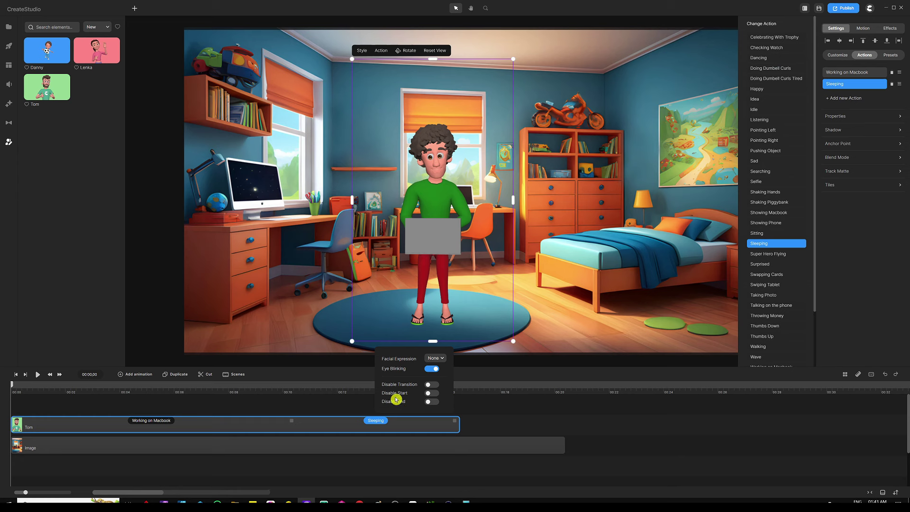
click(430, 402)
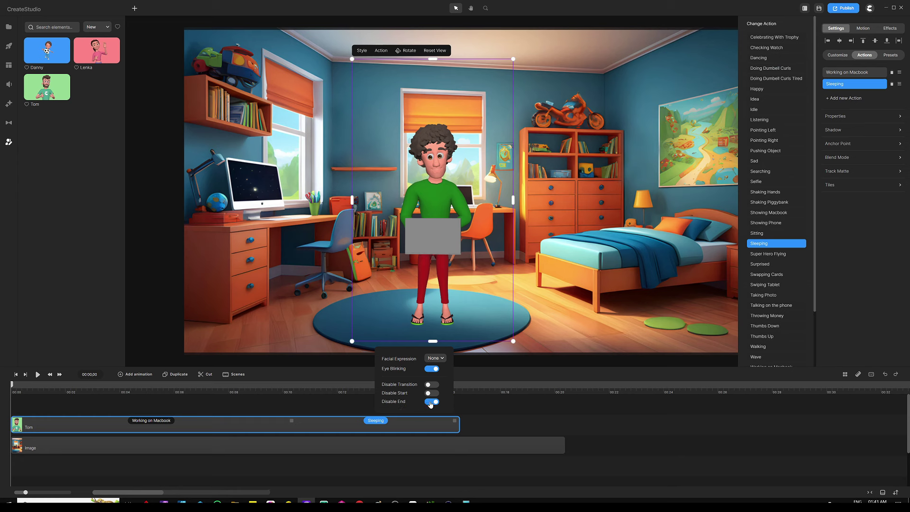
click(308, 408)
Step: Seat Tom on the edge of the bed, rotated slightly towards the pillows and scaled down a little to fit
click(439, 201)
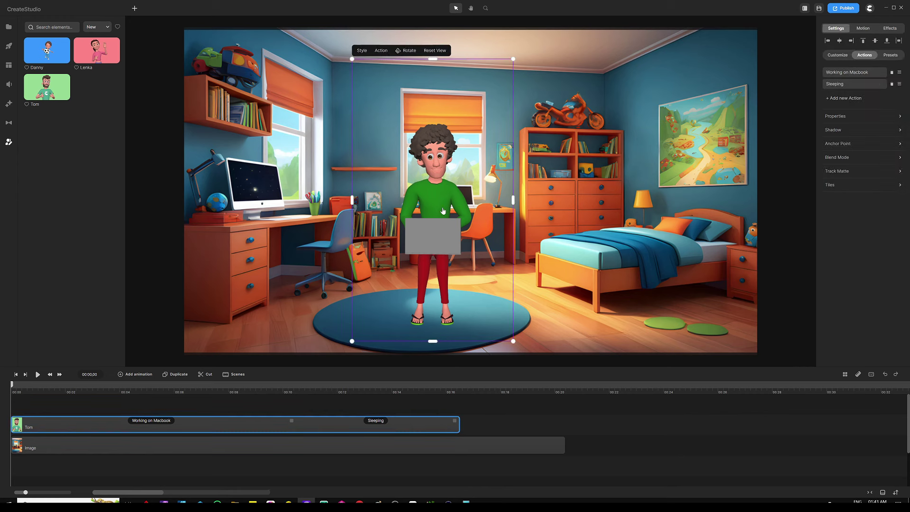
drag(440, 201, 651, 194)
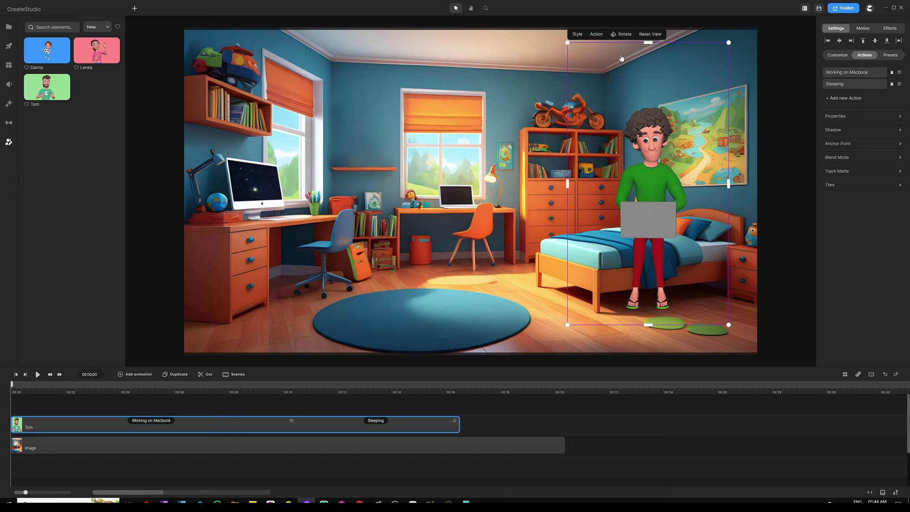
click(626, 34)
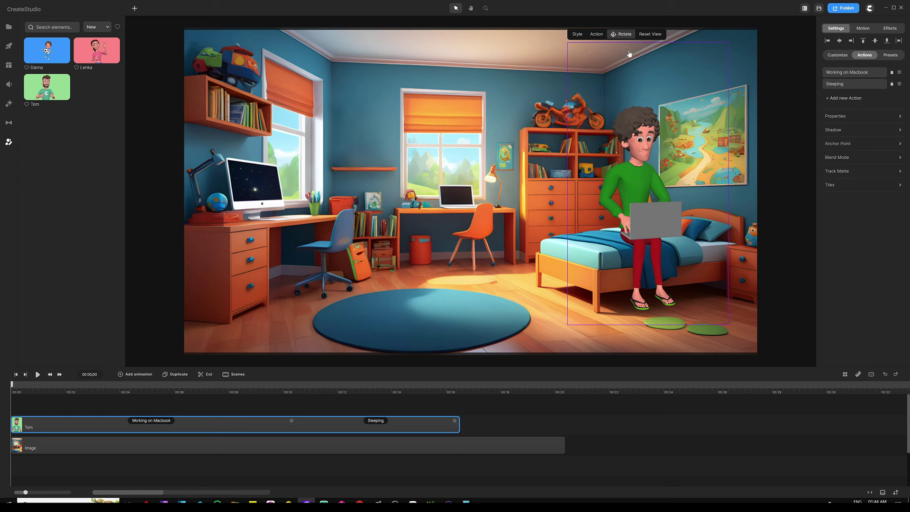
click(625, 36)
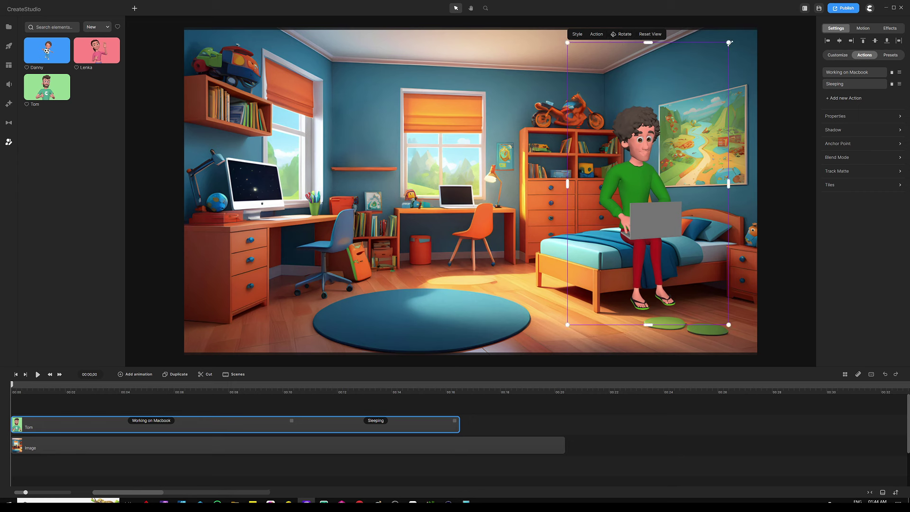
drag(730, 43, 708, 66)
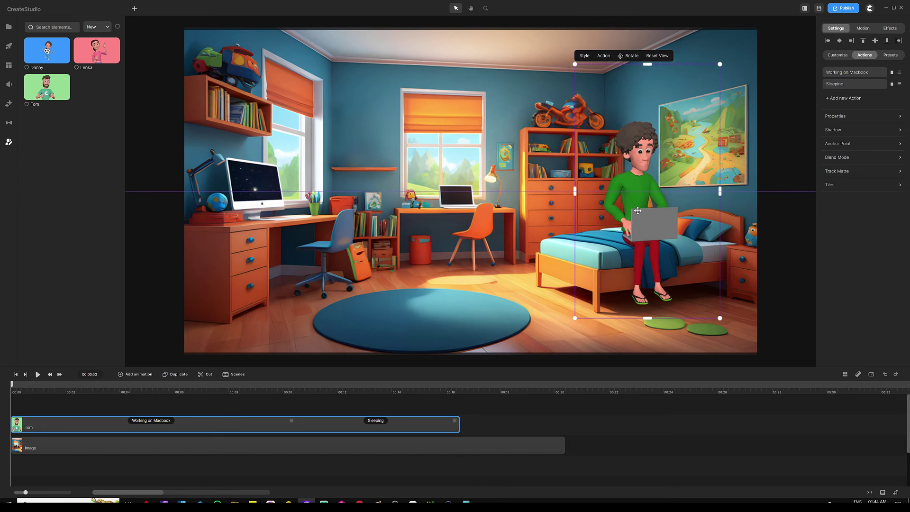
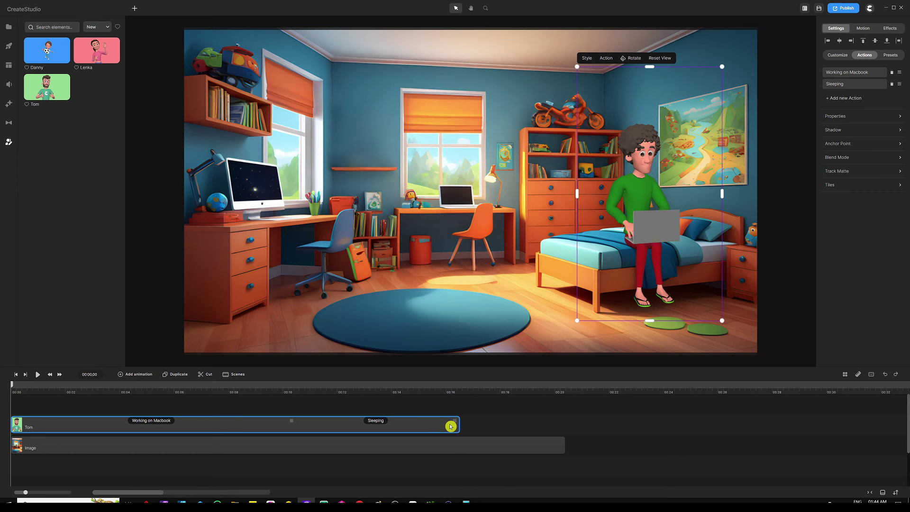
Step: Extend the Sleeping action so that Tom's clip ends together with the background clip
drag(453, 421, 558, 421)
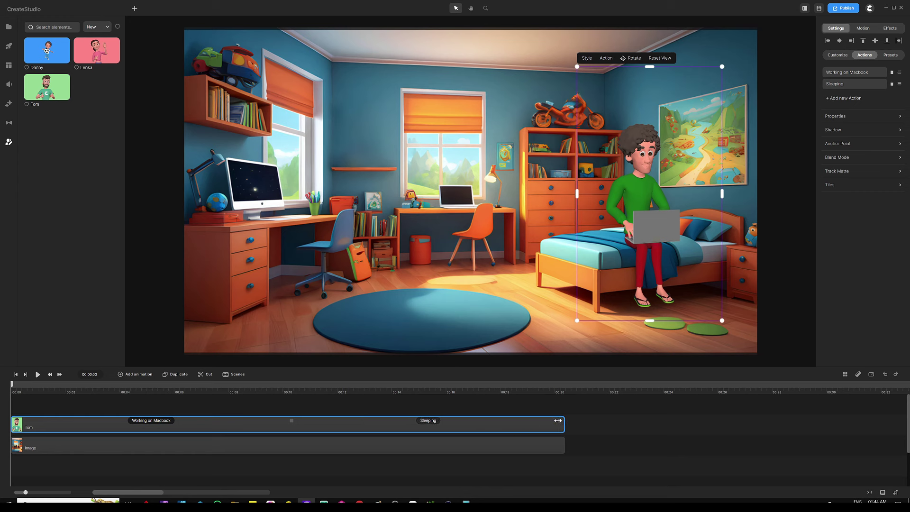
Step: Add a Position, Scale and Character View animation with Linear easing to Tom where Working on Macbook switches to Sleeping, at 00:10,10
click(436, 407)
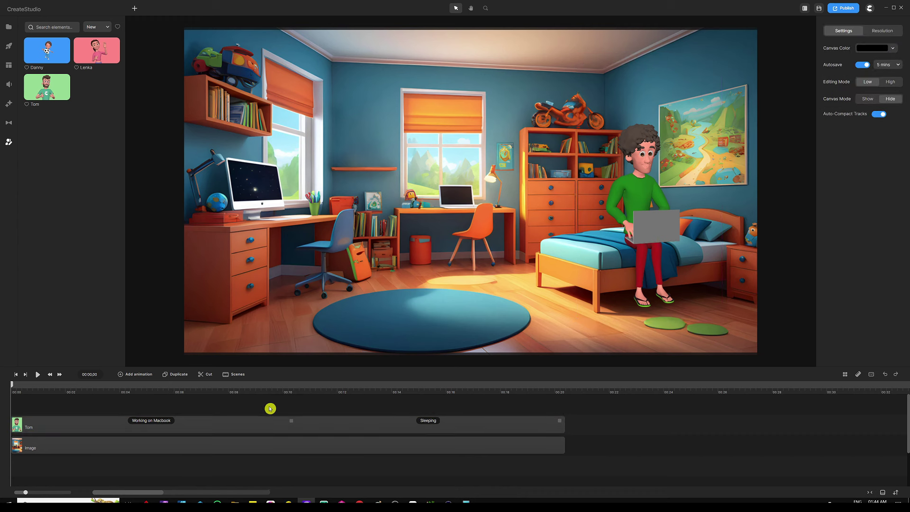
click(290, 392)
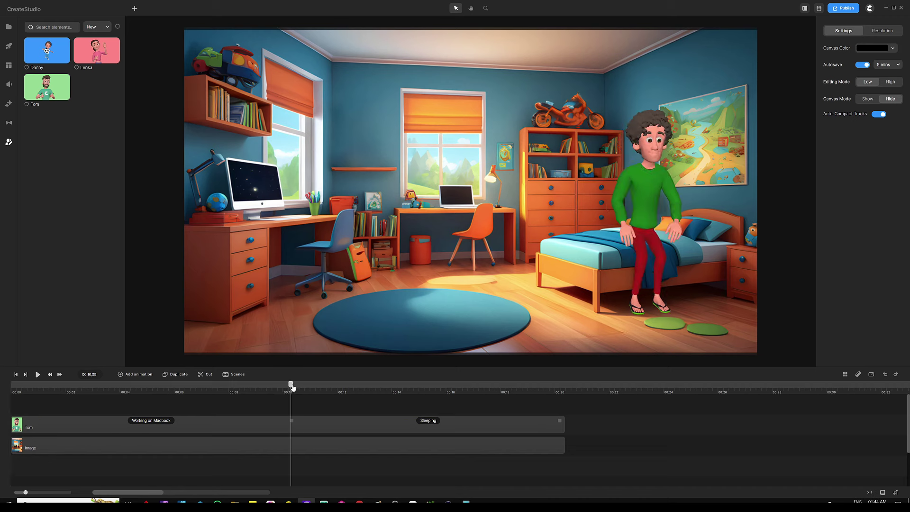
drag(293, 388, 361, 390)
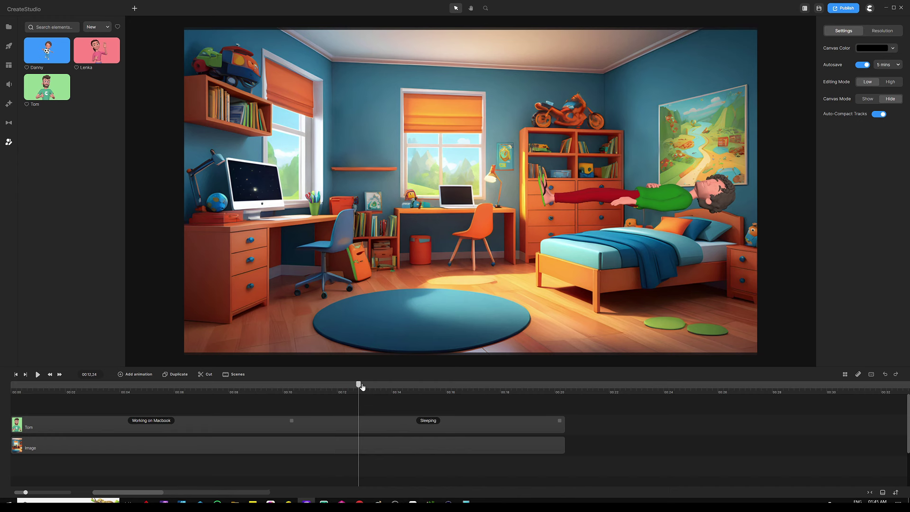
drag(359, 385, 291, 388)
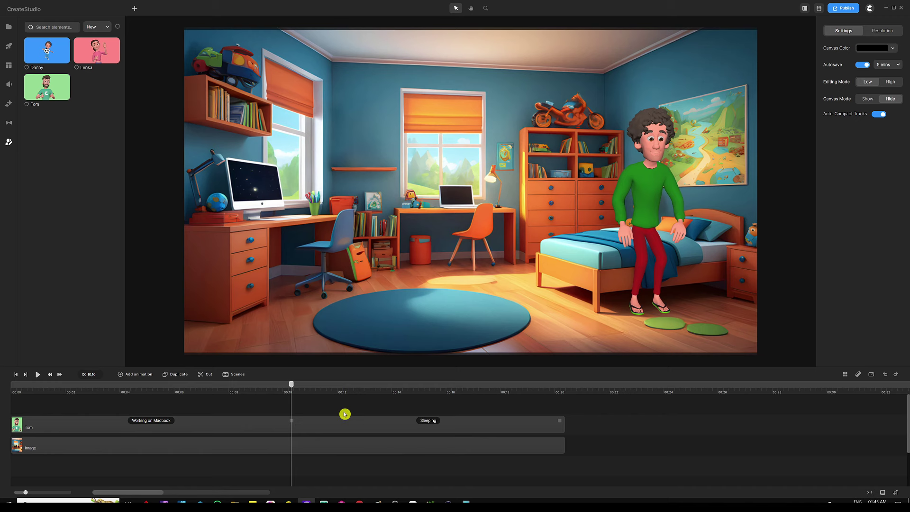
click(321, 429)
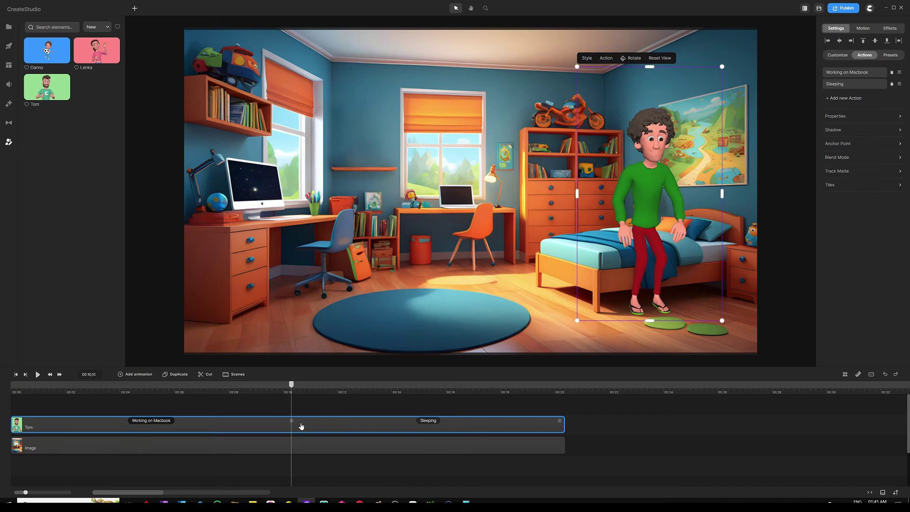
click(137, 376)
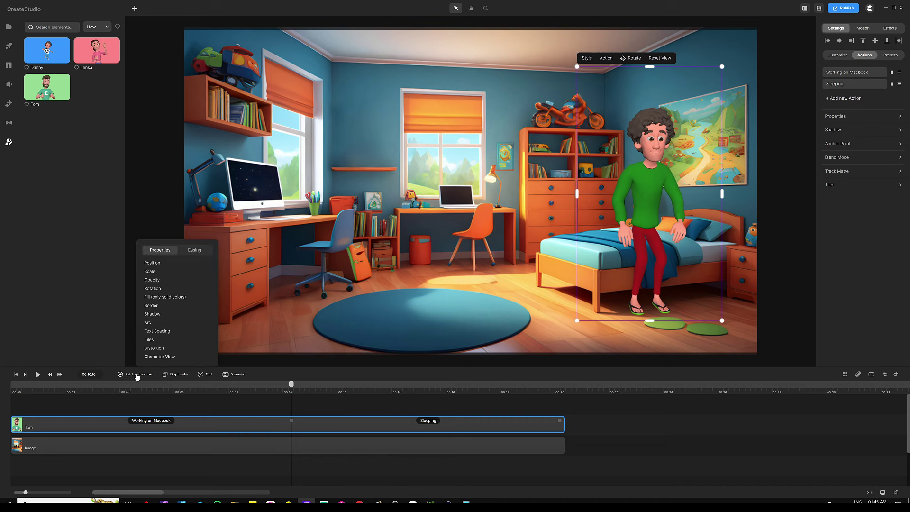
click(176, 264)
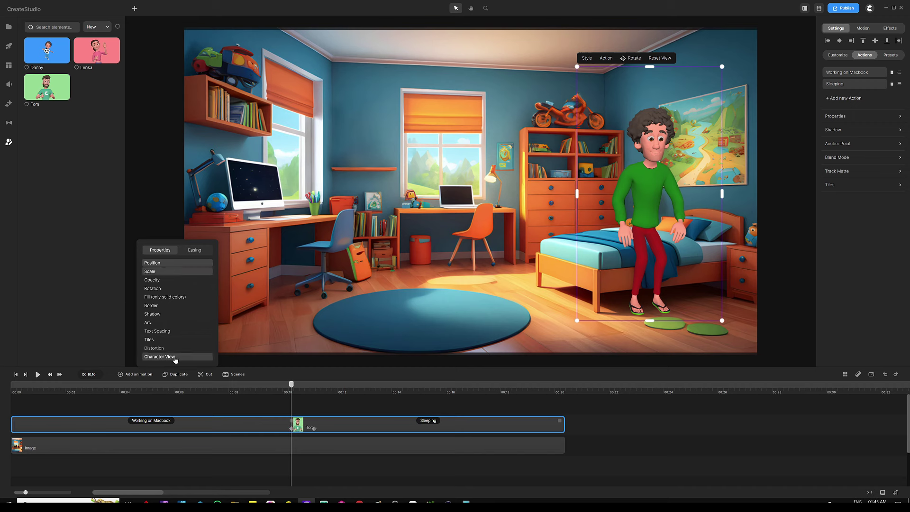
click(195, 252)
click(154, 310)
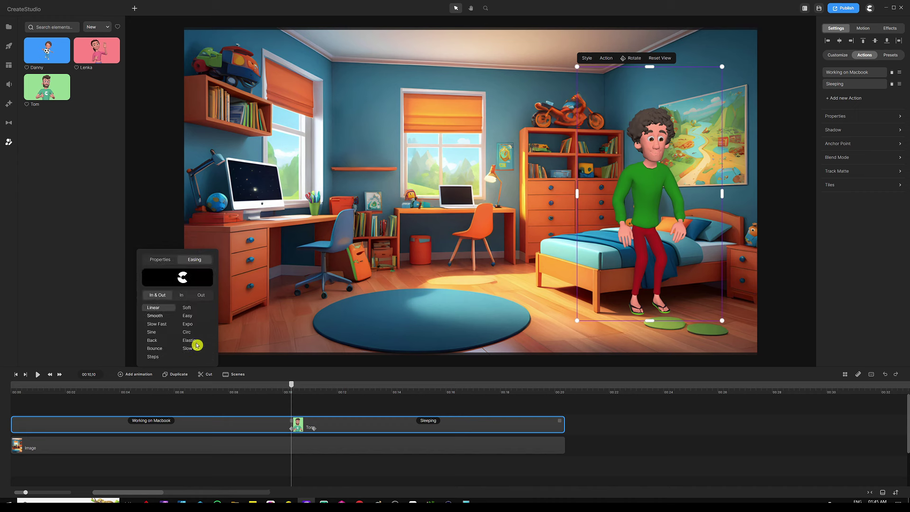
click(308, 411)
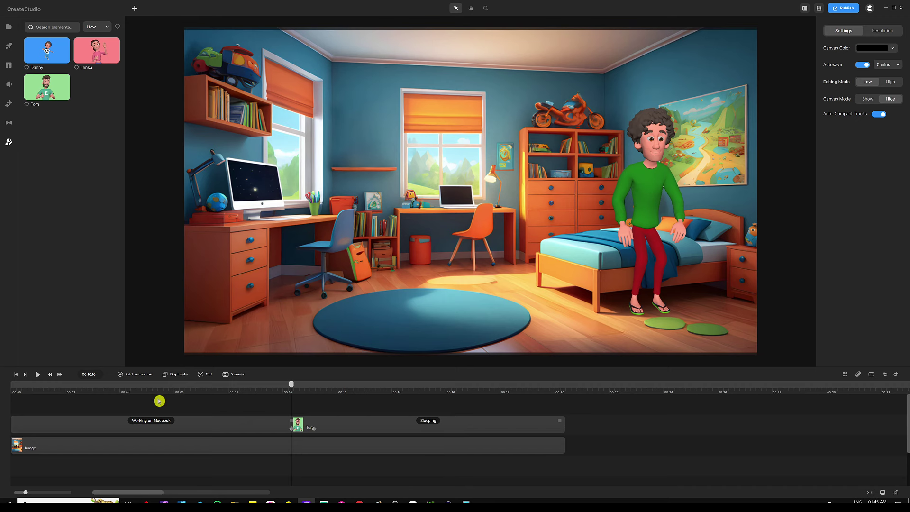
Step: Shorten Tom's transition animation so that its end keyframe falls at 00:10,18
click(59, 375)
click(59, 375)
click(59, 375)
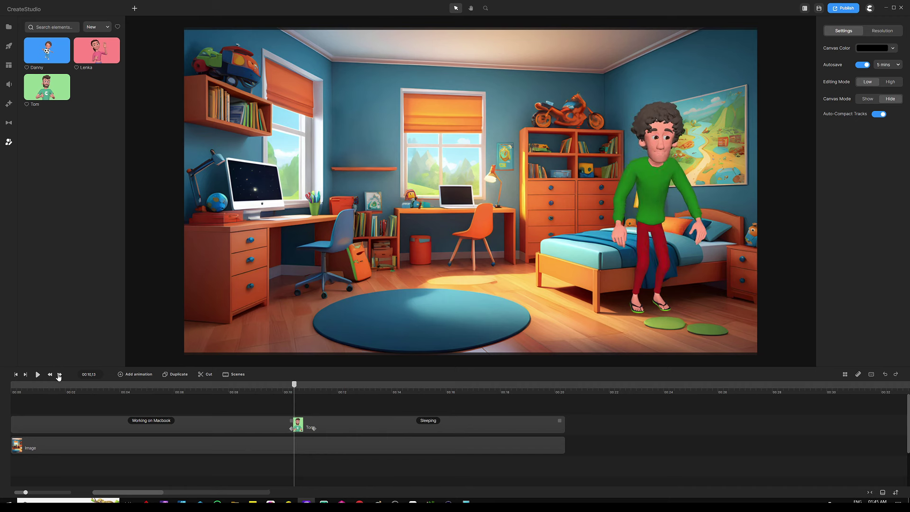
click(58, 375)
click(59, 375)
click(59, 375)
click(59, 375)
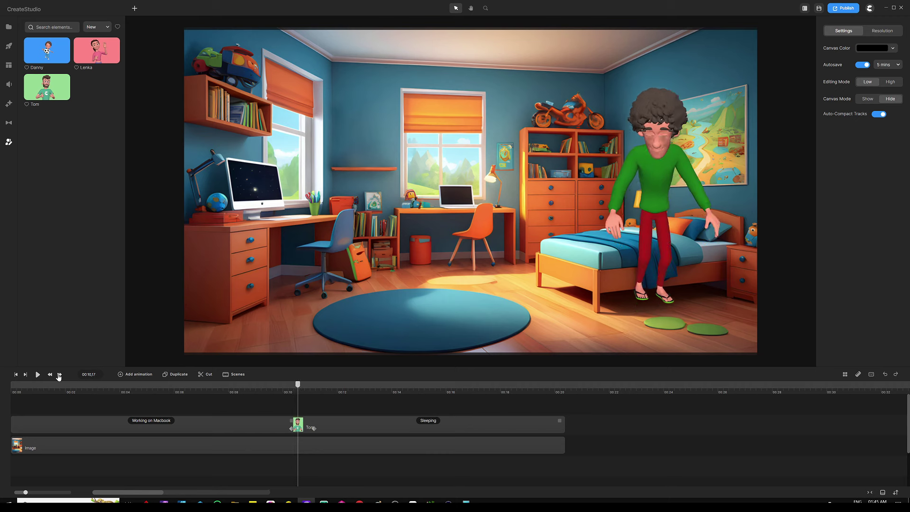
click(61, 376)
scroll(375, 397, up, 3)
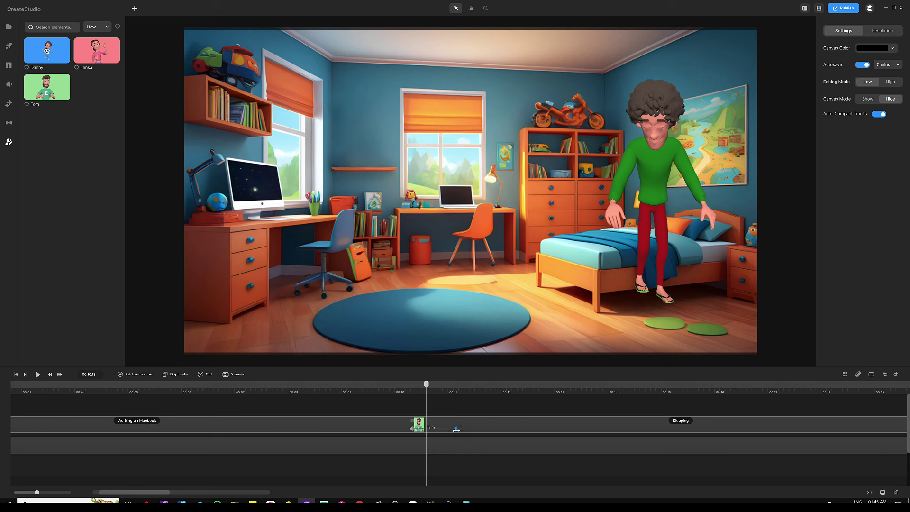
drag(457, 430, 428, 429)
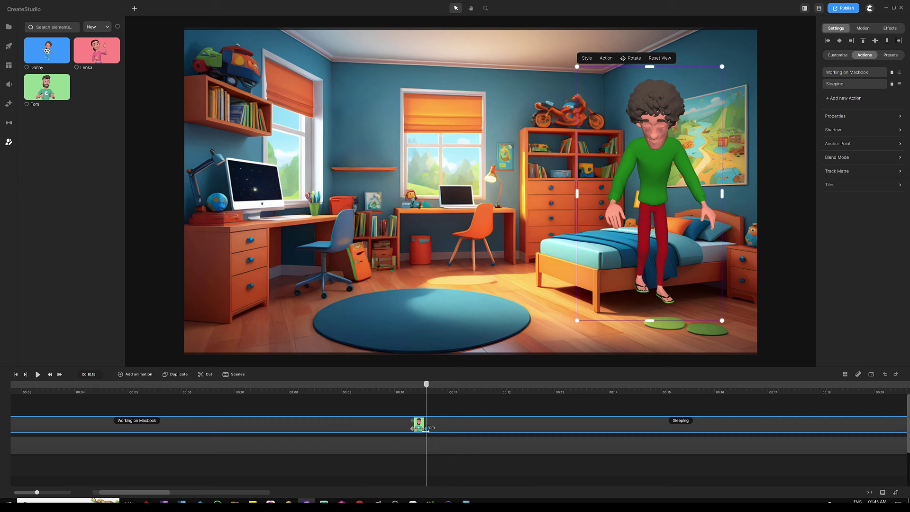
click(415, 413)
Step: In the Sleeping part, scale Tom down, rotate him to match the bed's angle and lay him on the mattress with his head towards the pillows
drag(426, 387, 578, 391)
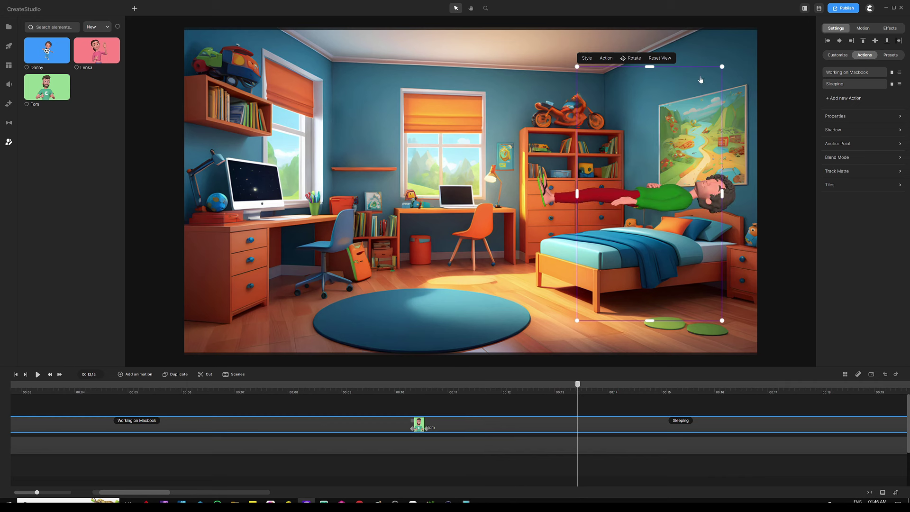
drag(722, 66, 667, 116)
drag(628, 236, 645, 225)
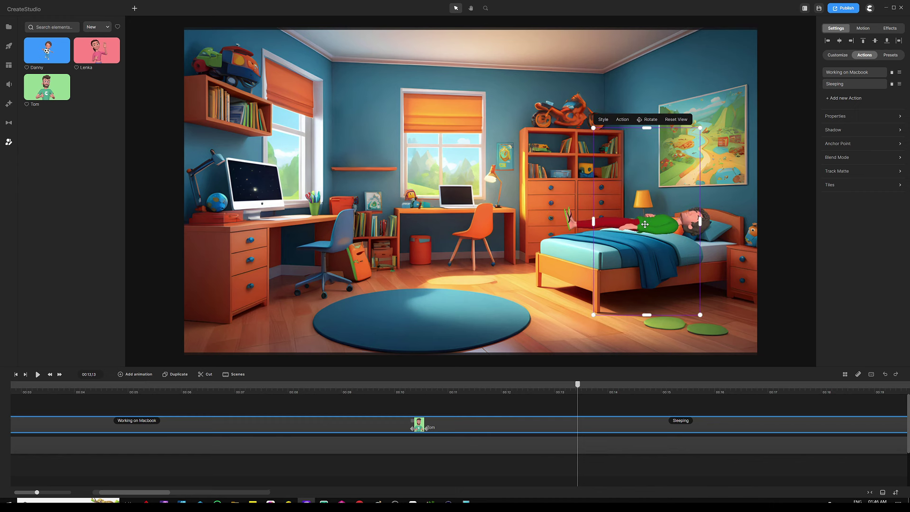
click(650, 121)
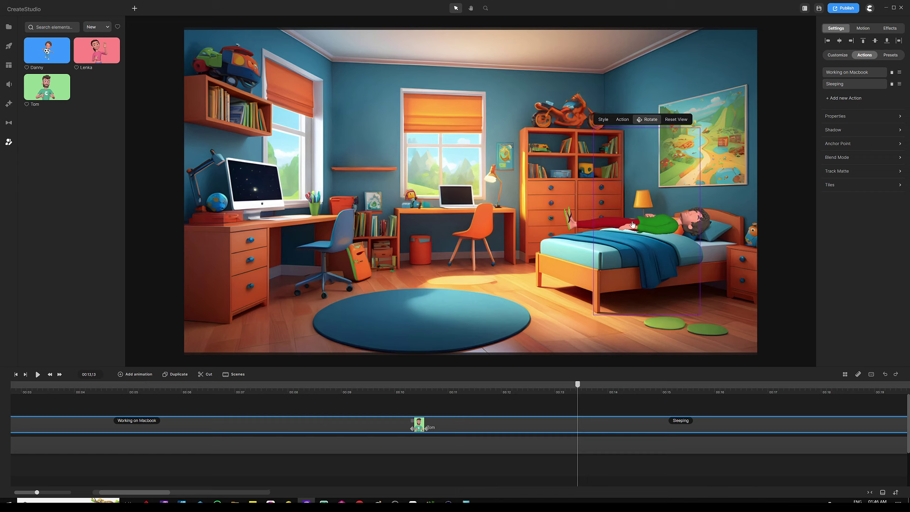
drag(607, 229, 590, 237)
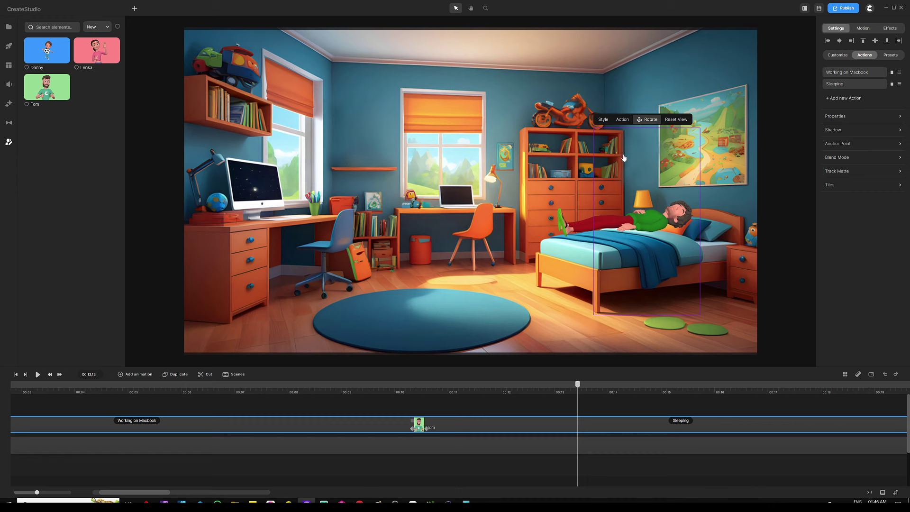
click(649, 121)
drag(649, 223, 656, 224)
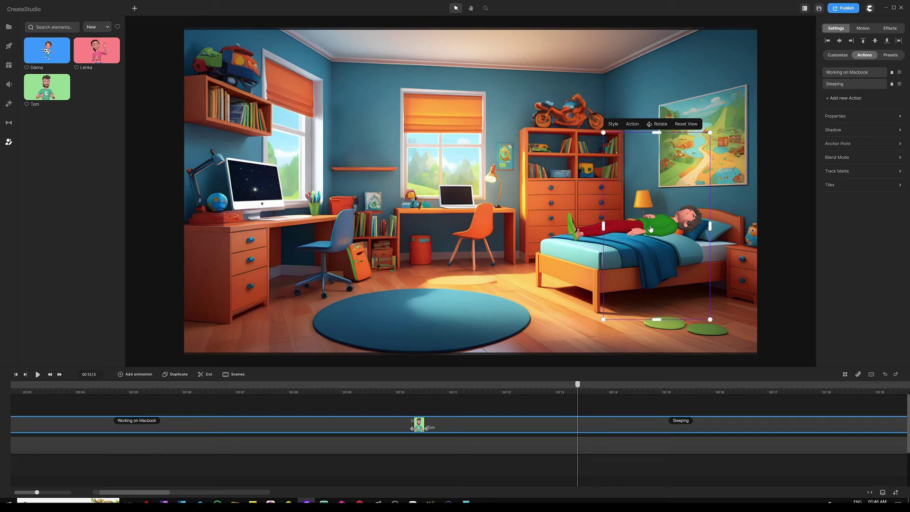
Step: Play back Tom's change from working on the laptop to sleeping on the bed, and save the project
click(427, 429)
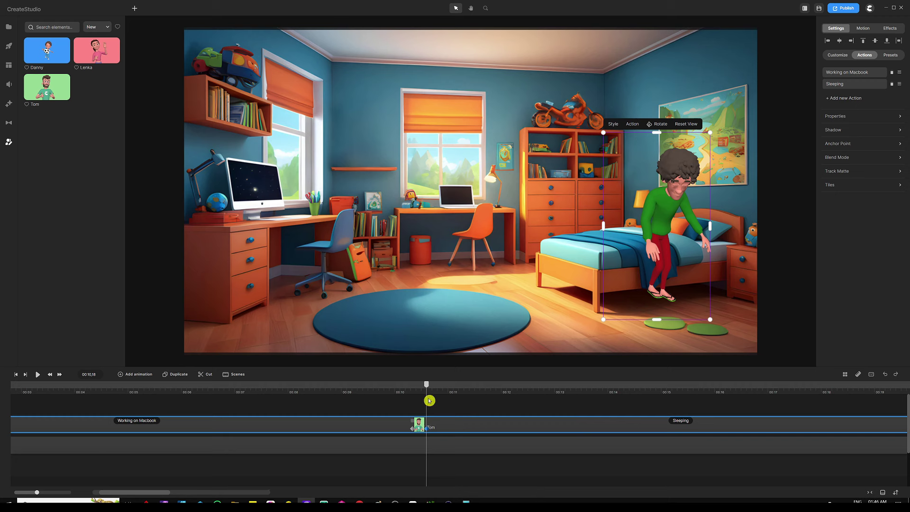
drag(427, 384, 629, 378)
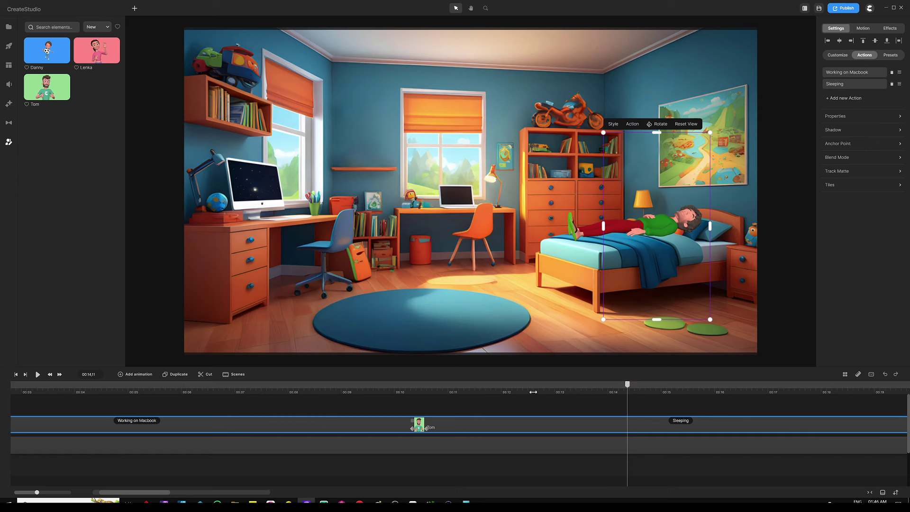
scroll(535, 398, down, 3)
scroll(493, 393, down, 1)
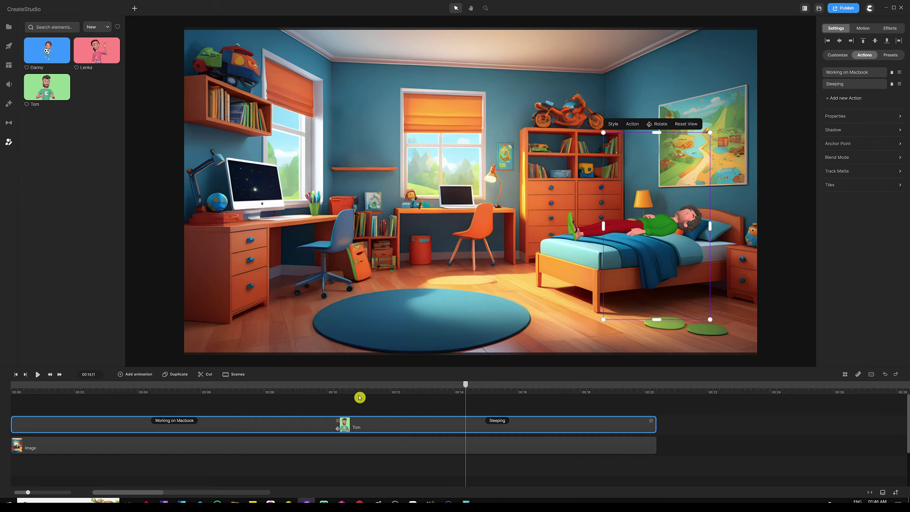
click(180, 391)
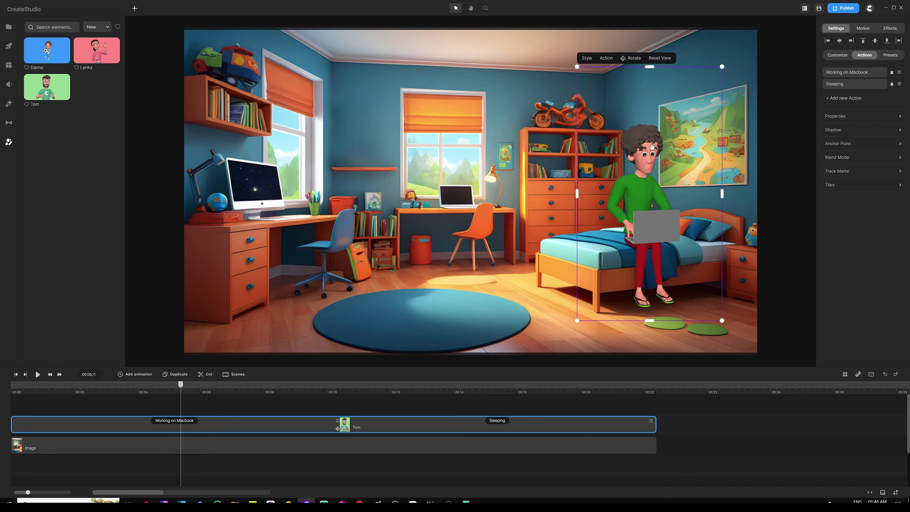
click(37, 374)
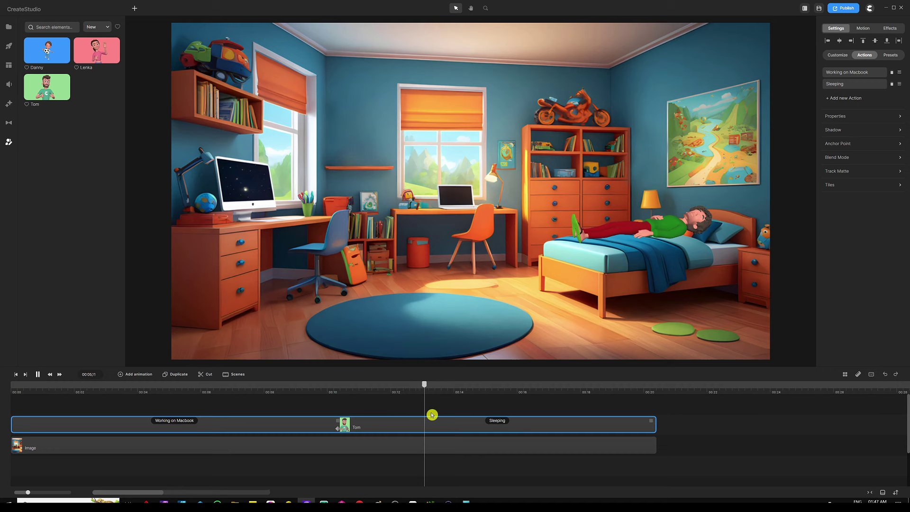
key(space)
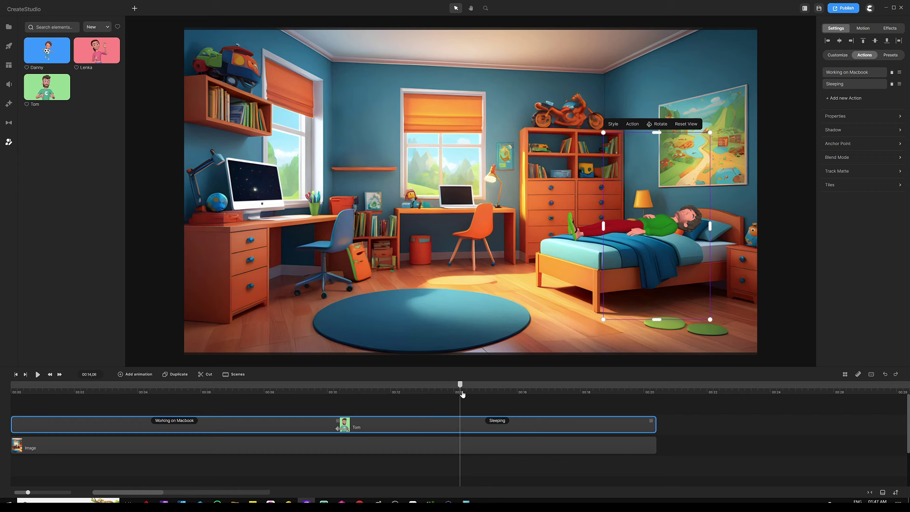
key(ctrl+s)
Step: Duplicate the bedroom background image and place the copy on a track above Tom, starting at 00:00
drag(459, 388, 18, 377)
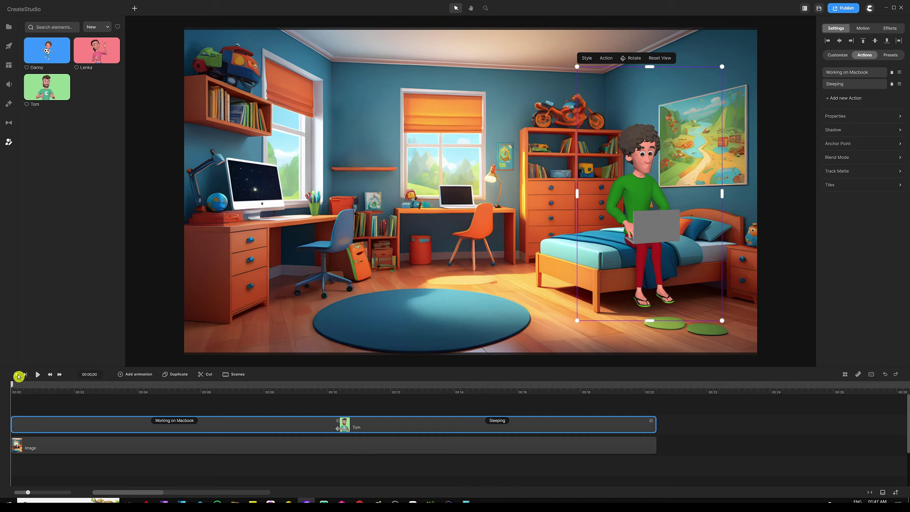
click(303, 407)
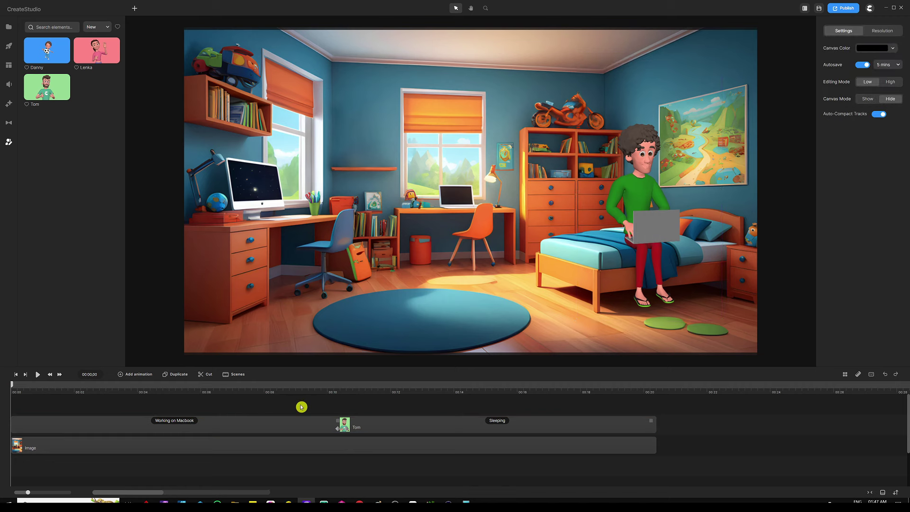
click(297, 445)
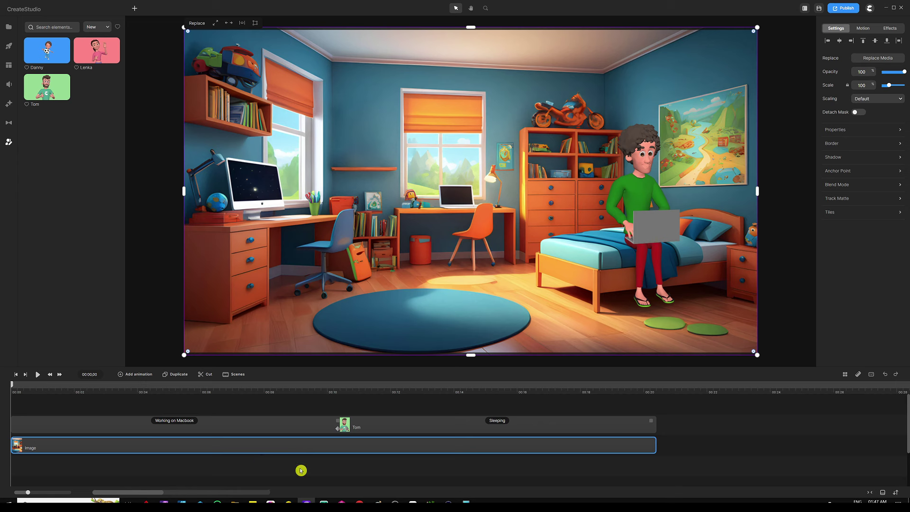
key(ctrl+d)
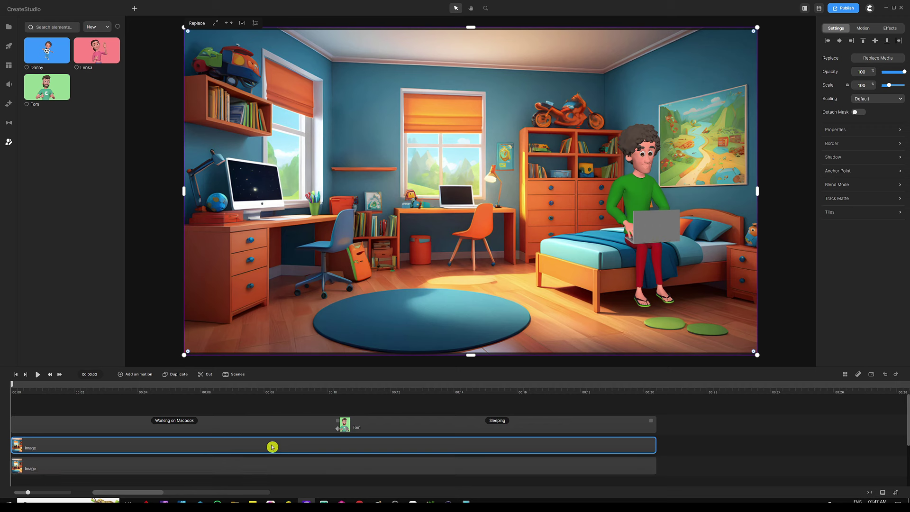
drag(272, 447, 268, 409)
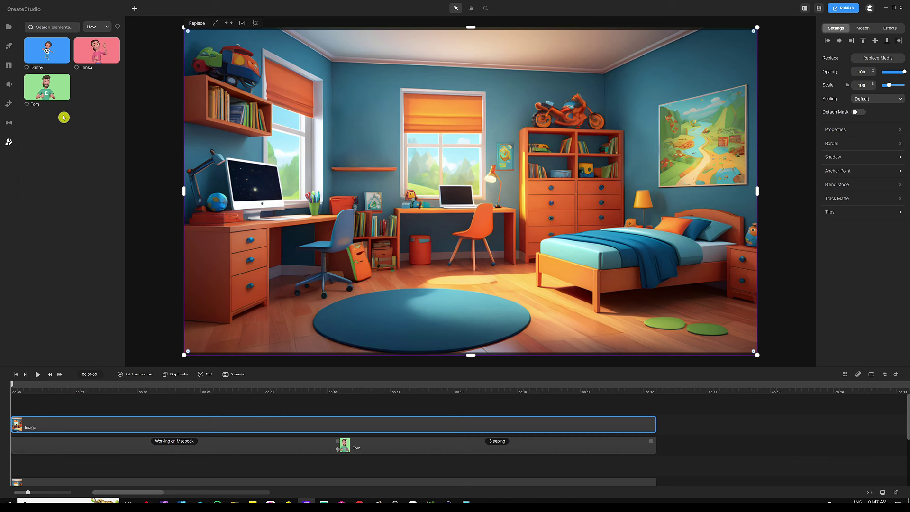
Step: Add a second Tom character to the scene and apply the curly-haired preset with green sweater and red trousers
drag(45, 85, 428, 177)
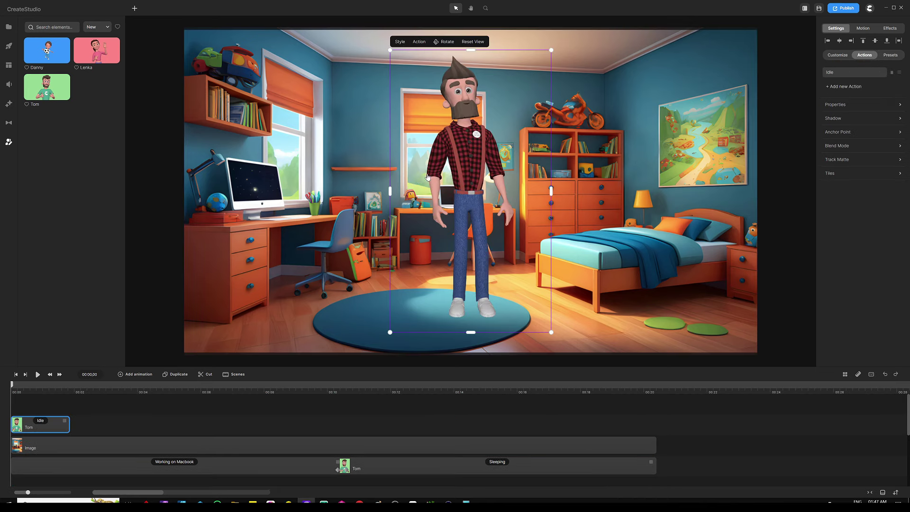
click(893, 56)
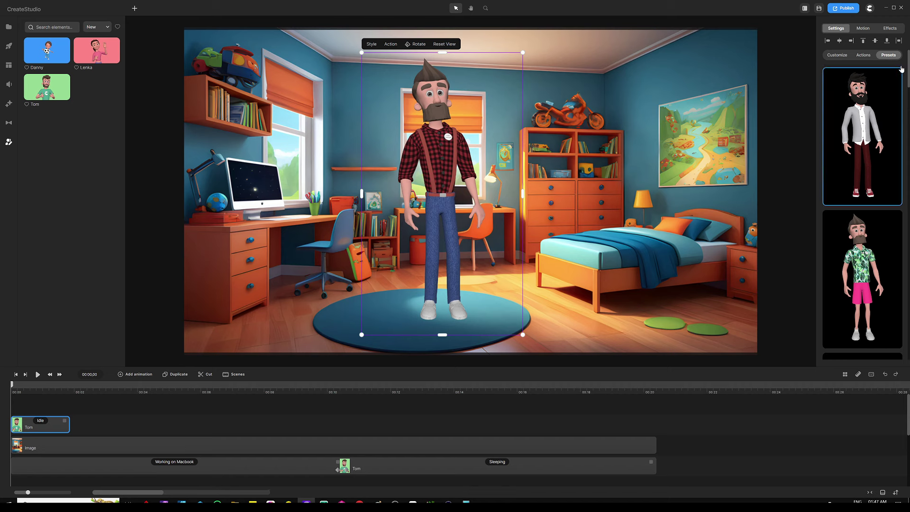
scroll(865, 154, down, 10)
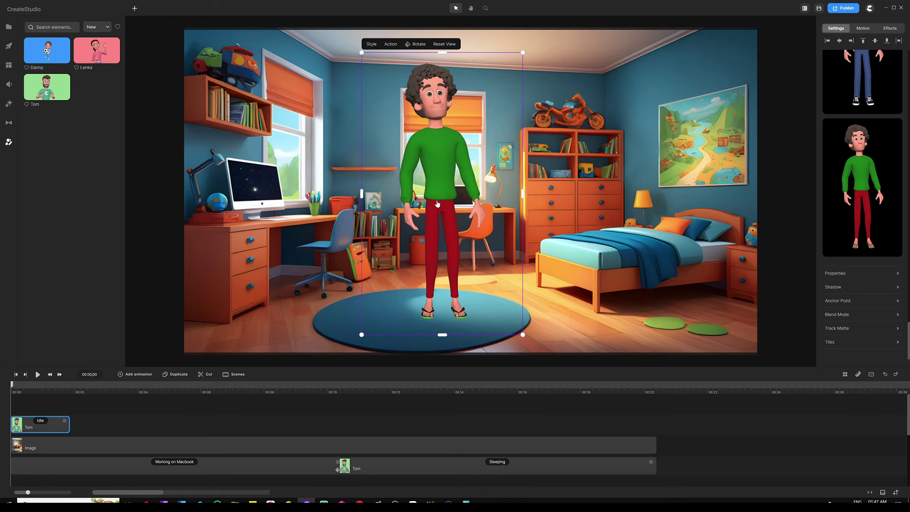
Step: Scale the new Tom down slightly and stand him at the foot of the bed, in front of the bookcase
drag(439, 201, 558, 174)
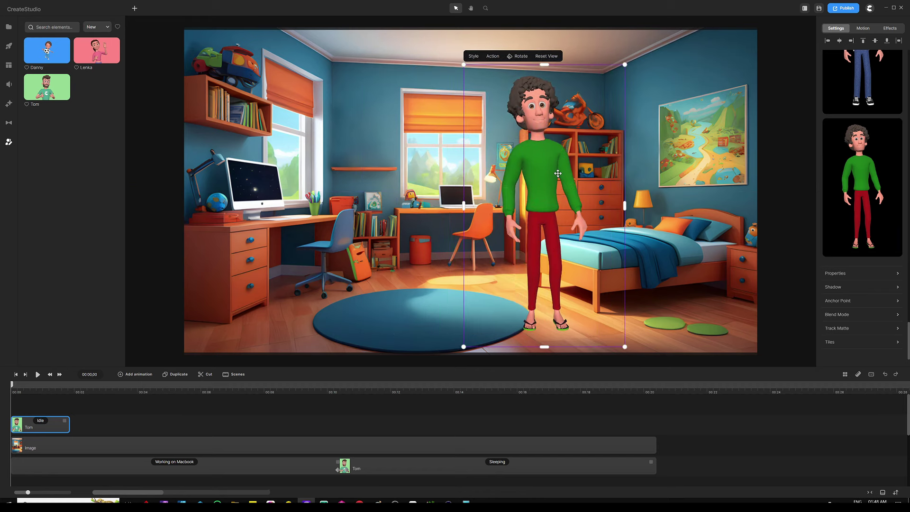
drag(626, 65, 610, 89)
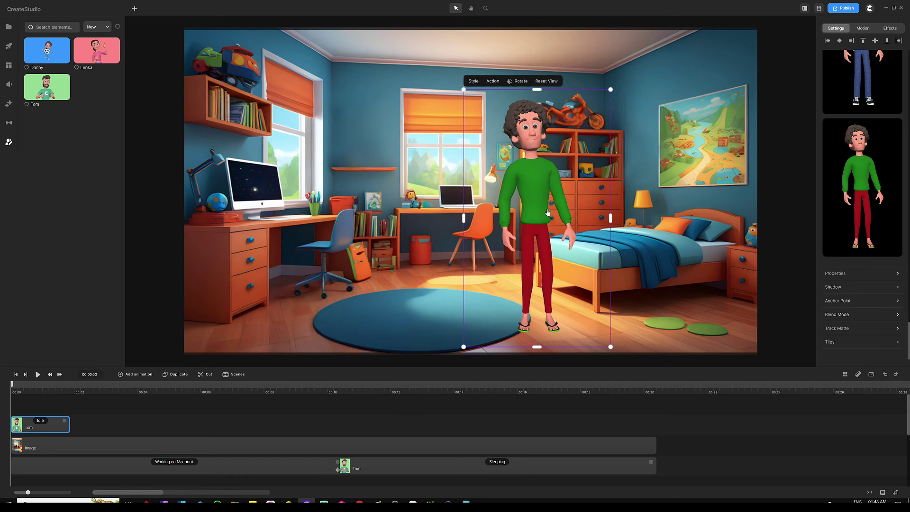
drag(548, 212, 561, 206)
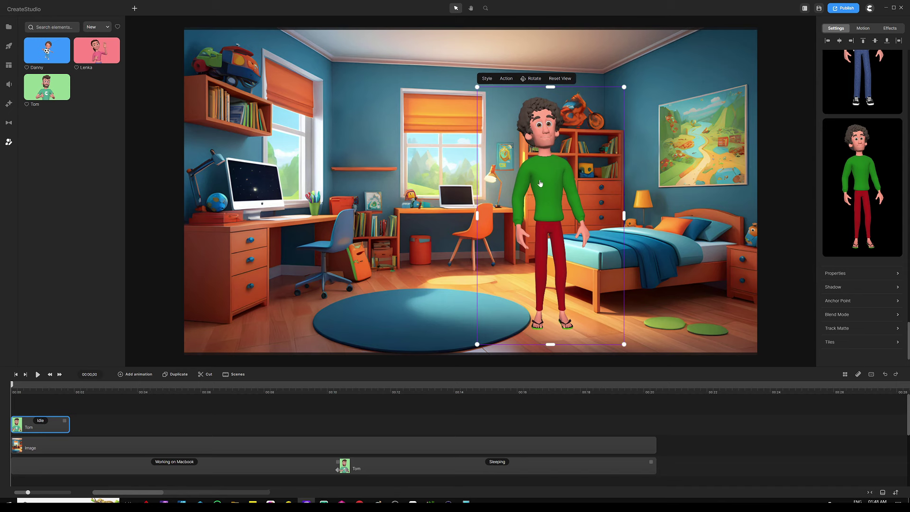
Step: Move the standing Tom onto the blue rug in the middle of the room and scale him up slightly
click(270, 412)
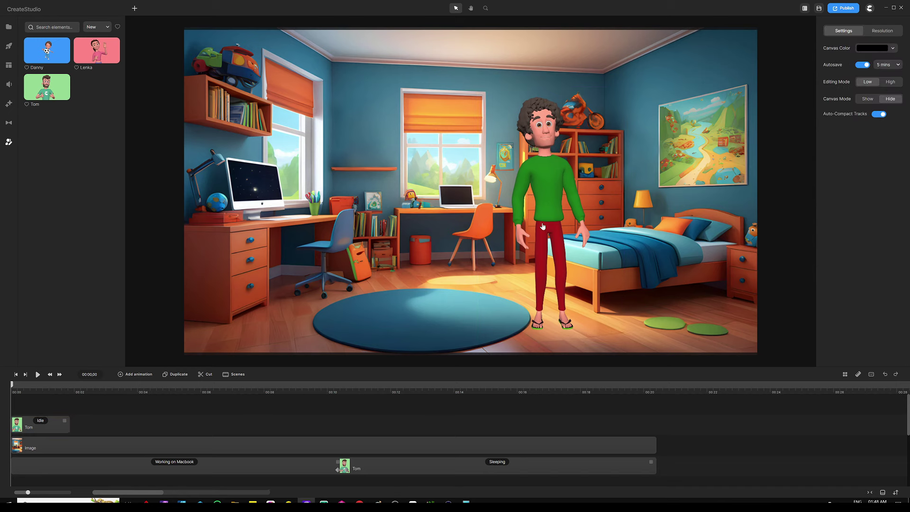
drag(554, 216, 461, 205)
drag(534, 79, 547, 55)
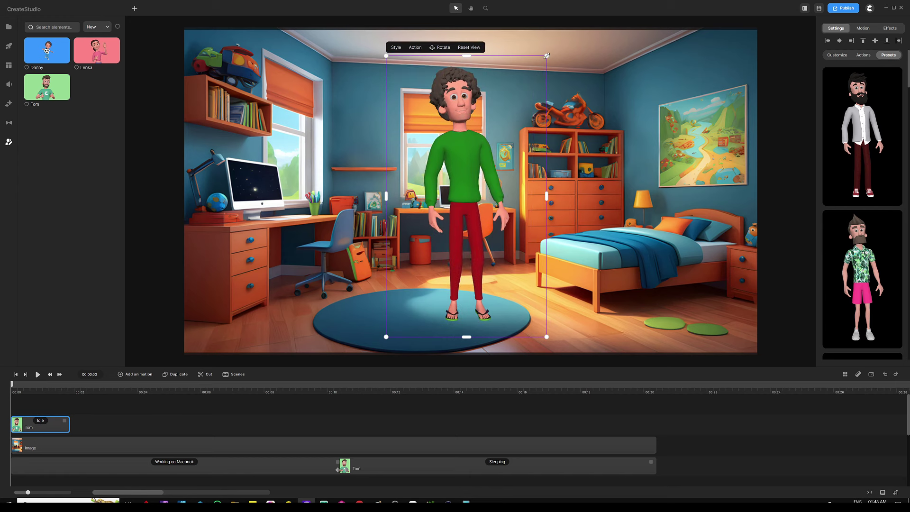
drag(463, 177, 457, 207)
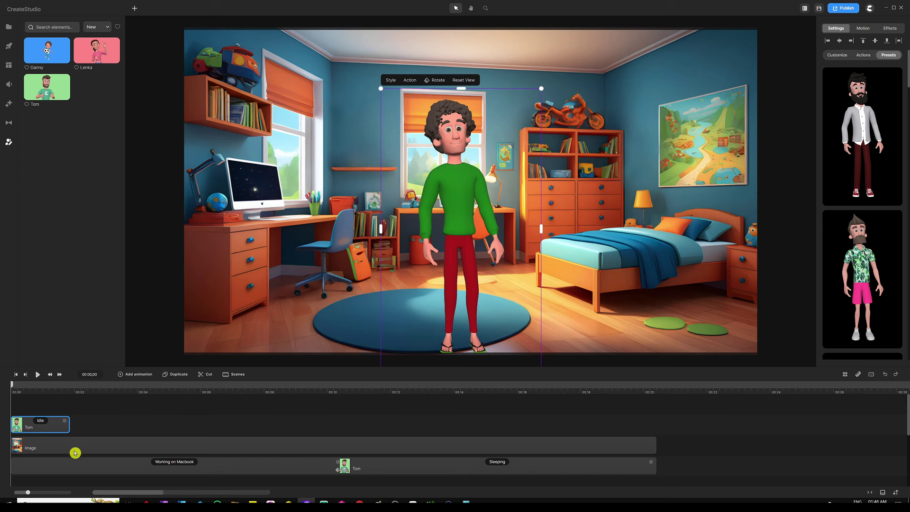
Step: Lengthen the standing Tom's Idle clip slightly and group it with the duplicated bedroom image
drag(65, 420, 95, 420)
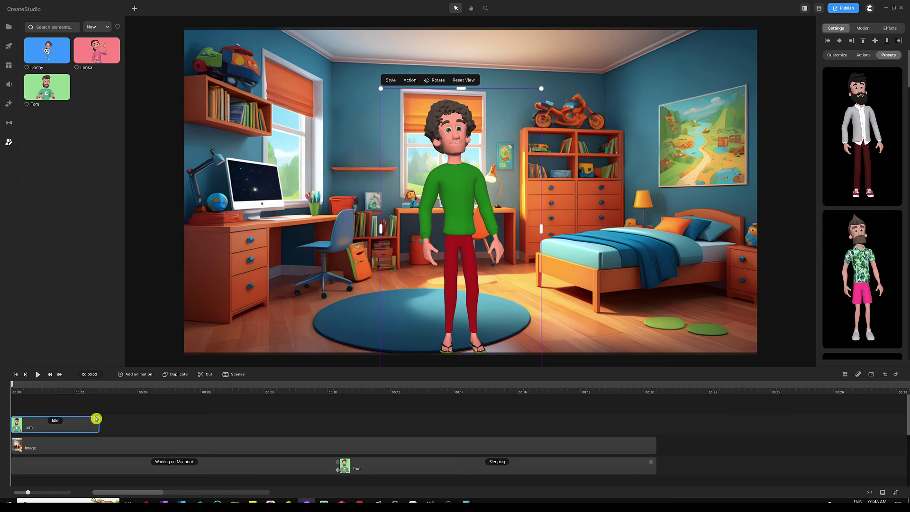
shift+click(67, 444)
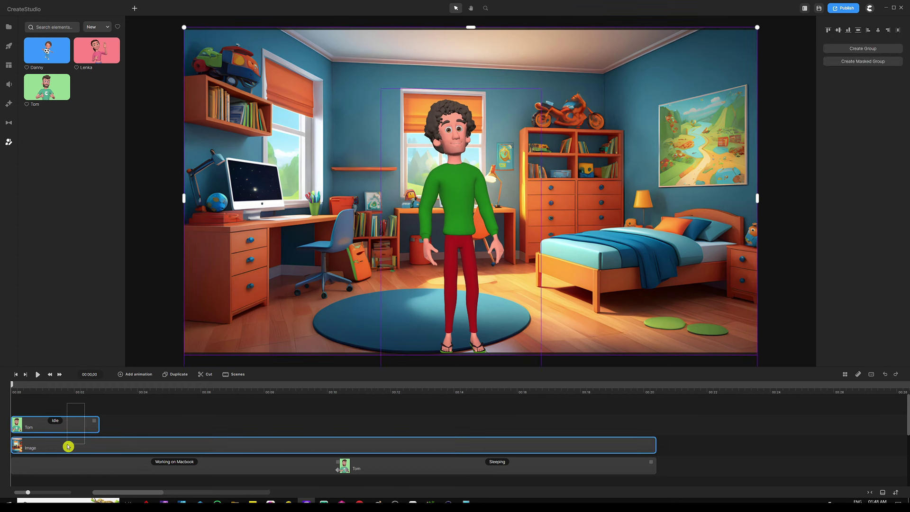
right_click(73, 448)
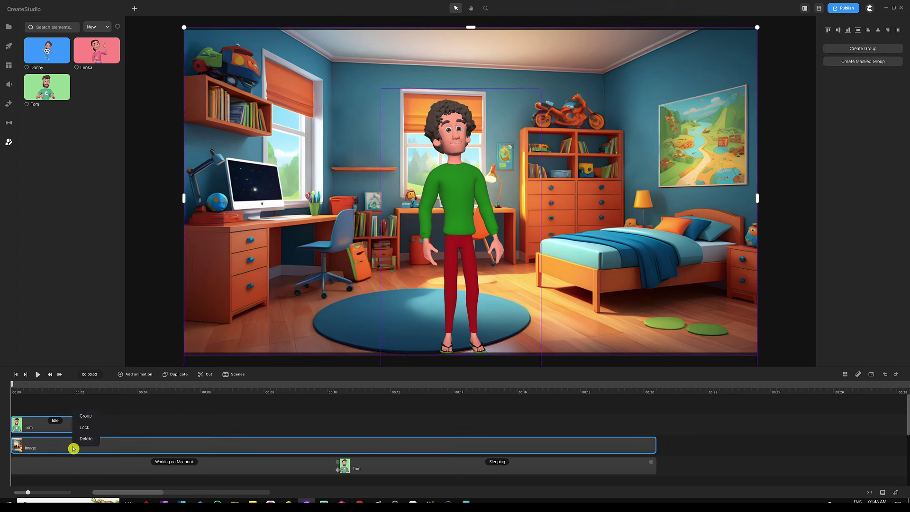
click(85, 420)
click(194, 405)
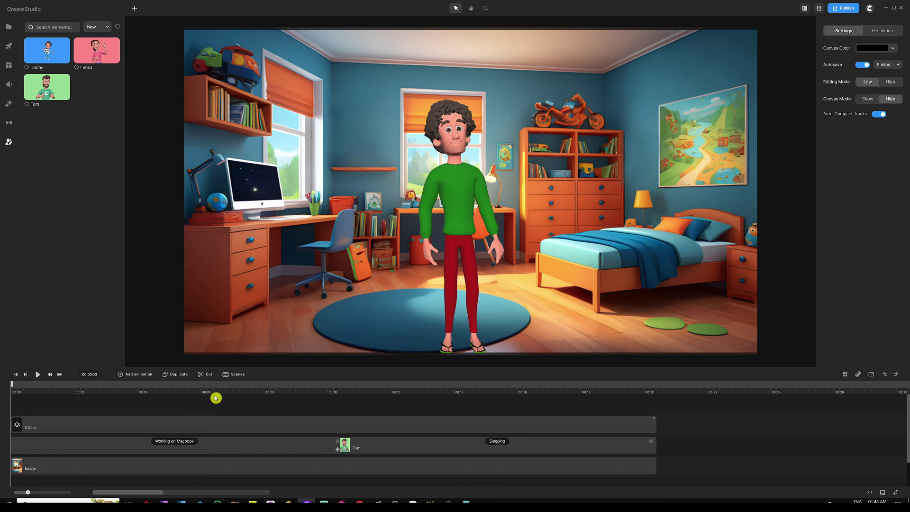
Step: Add a blue rounded rectangle over Tom's upper body, positioning it at 51% opacity before restoring the opacity to 100%
key(ctrl+v)
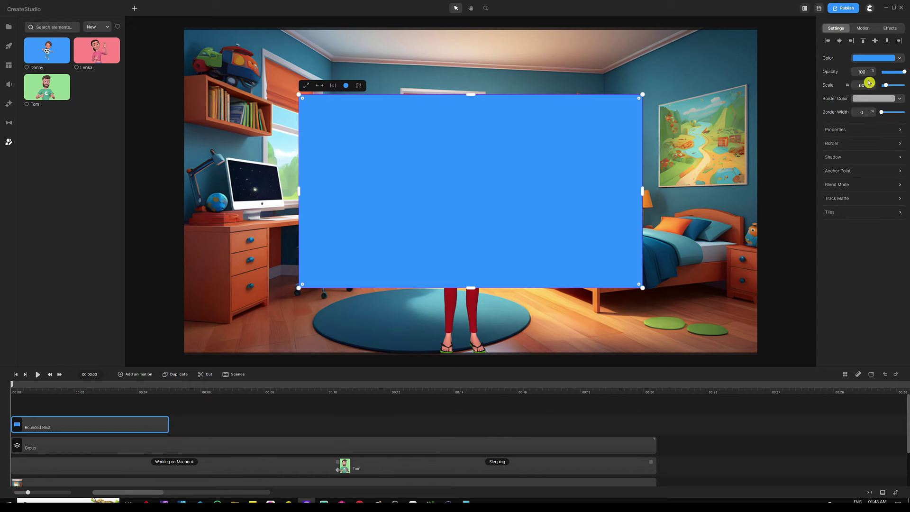
click(893, 72)
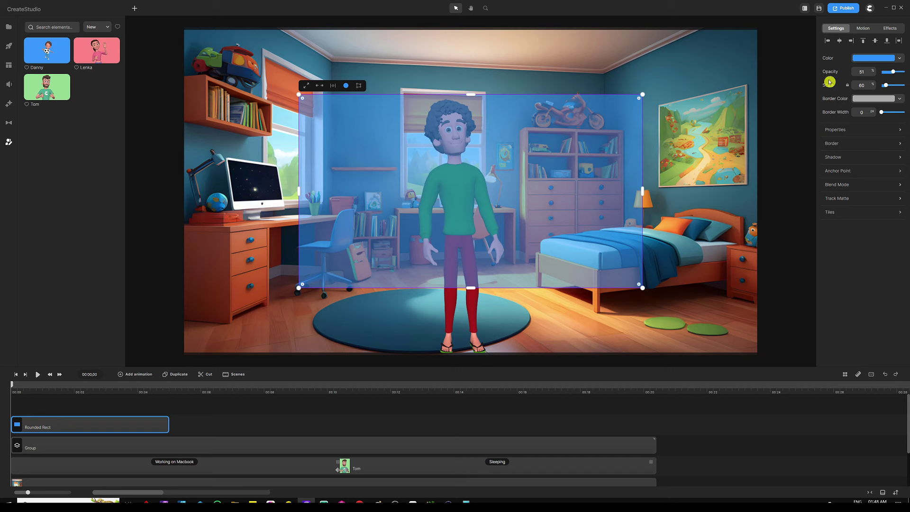
mouse_move(534, 182)
mouse_down()
mouse_move(529, 174)
mouse_move(548, 174)
mouse_move(524, 173)
mouse_up()
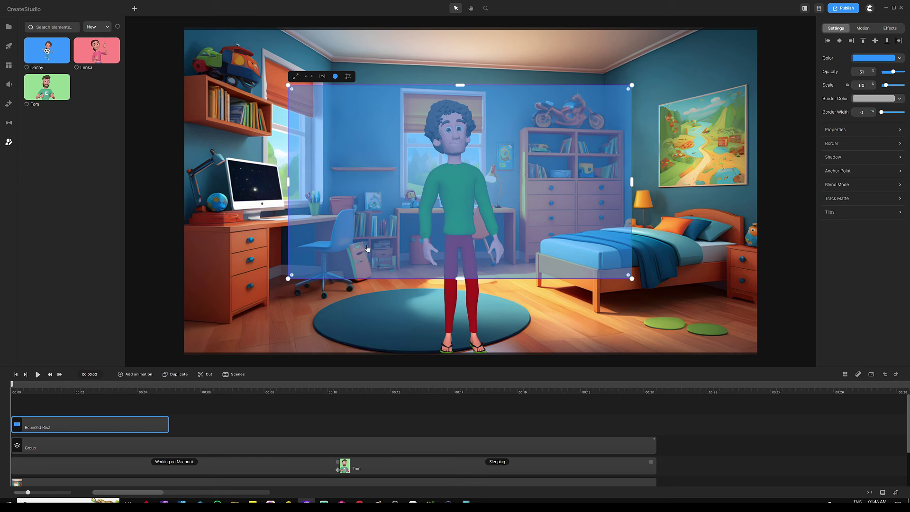
drag(483, 194, 496, 191)
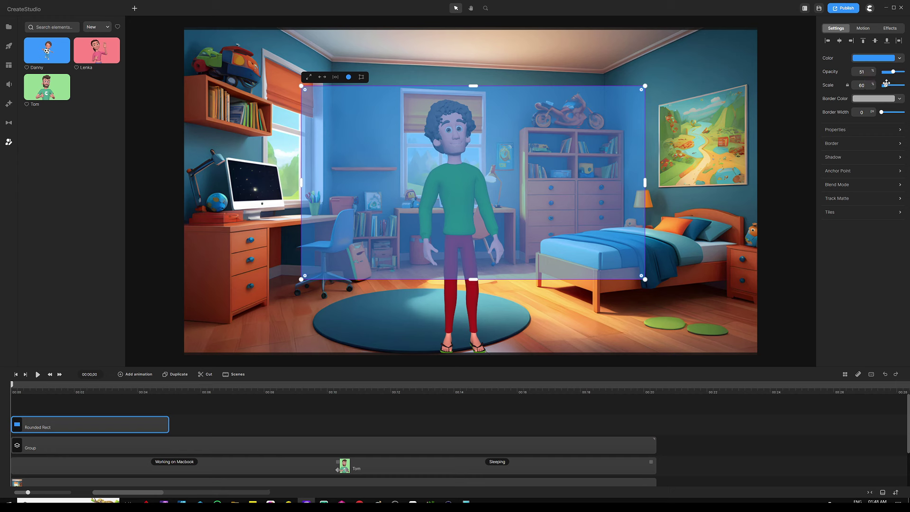
drag(894, 70, 906, 71)
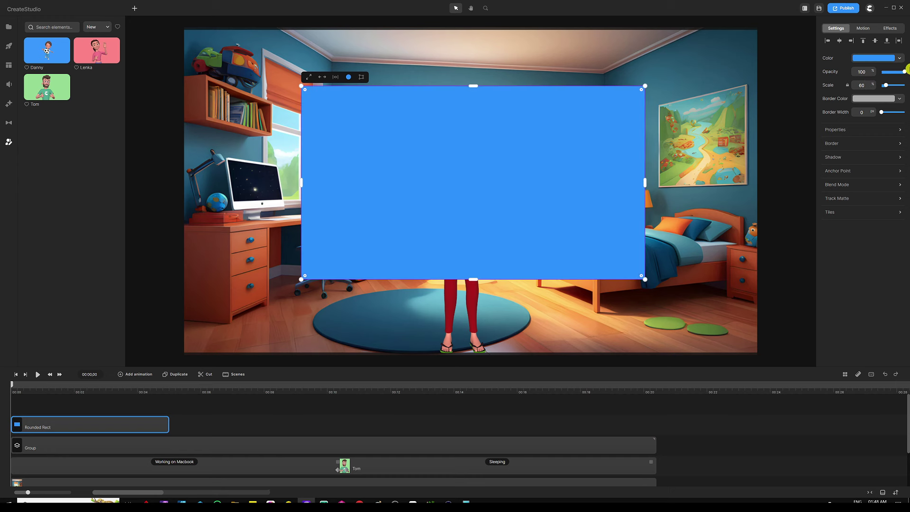
click(170, 404)
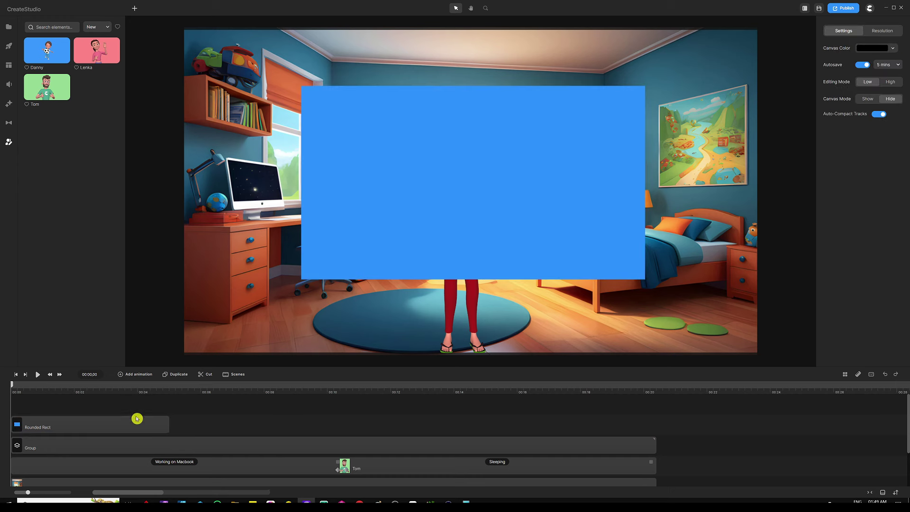
Step: Mask the group of Tom and the bedroom image with the rounded rectangle
drag(123, 404, 99, 447)
right_click(99, 446)
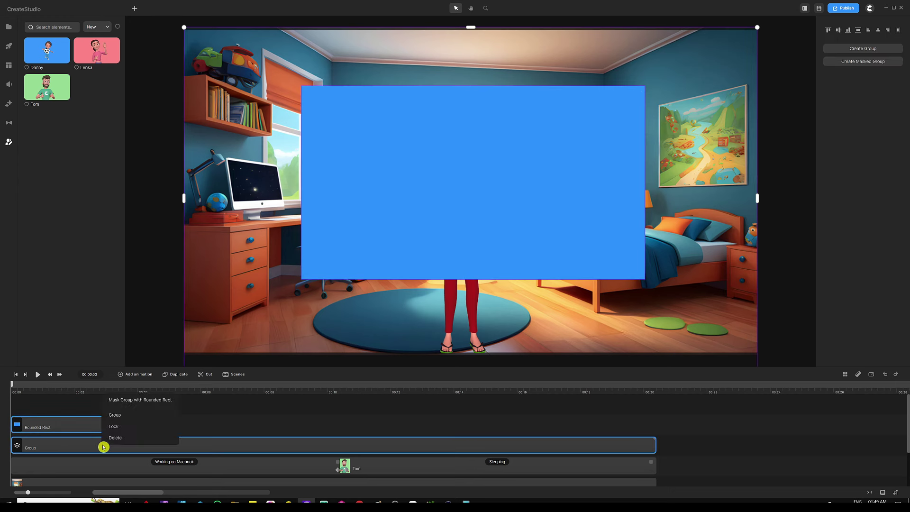
click(131, 405)
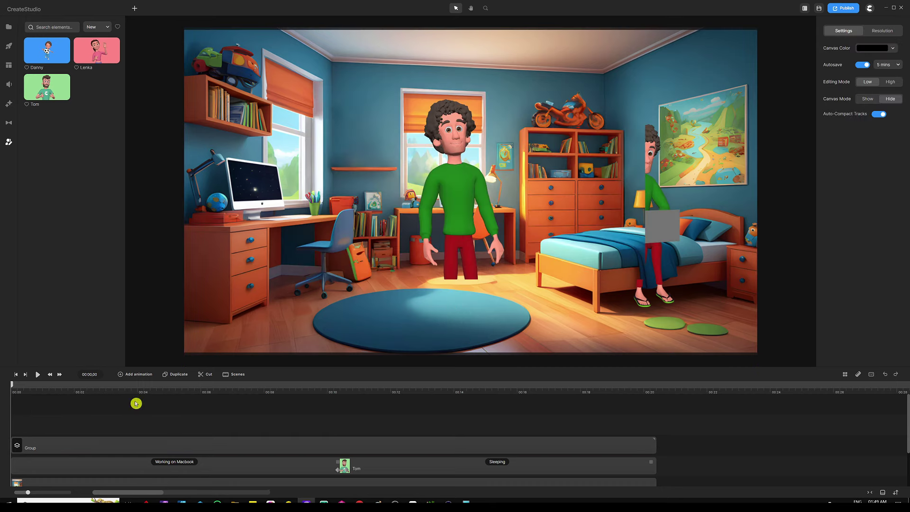
Step: Shrink the masked group to 5% scale and place it over the screen of the laptop on the desk
click(433, 236)
drag(434, 237, 469, 216)
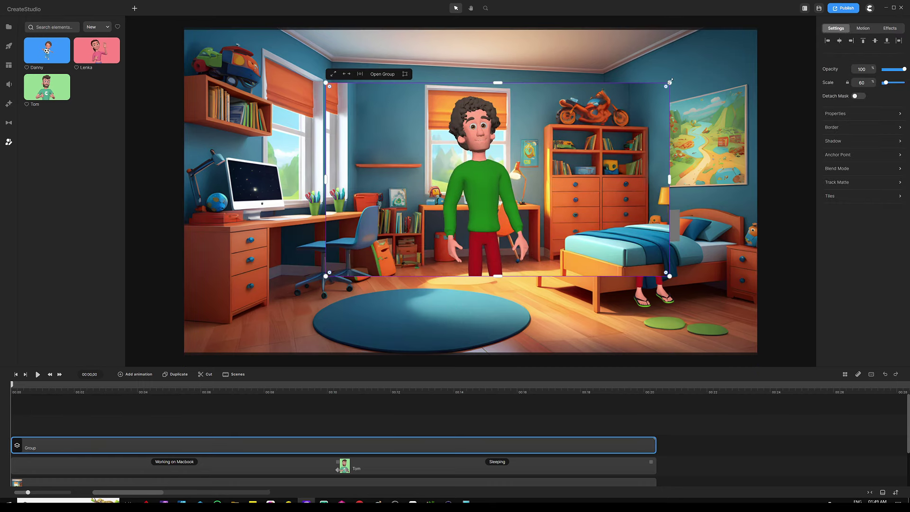
drag(669, 81, 469, 191)
scroll(466, 191, up, 5)
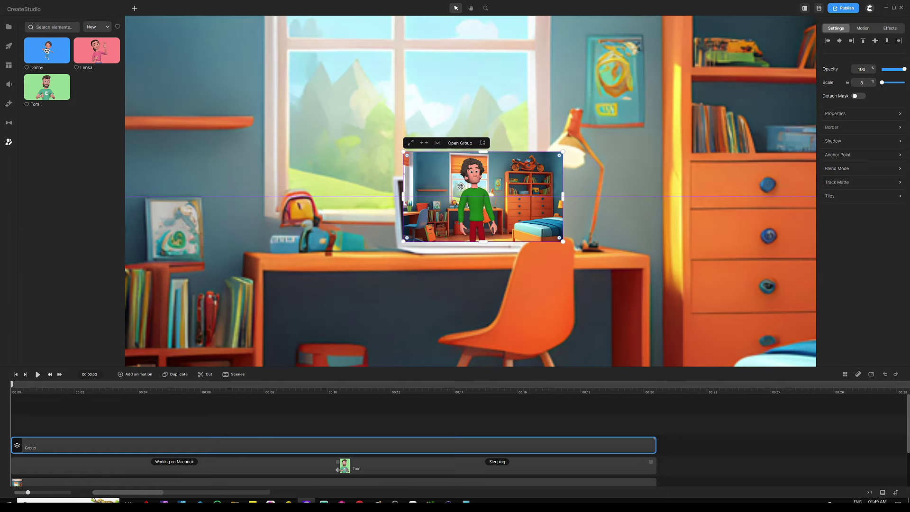
drag(563, 151, 491, 171)
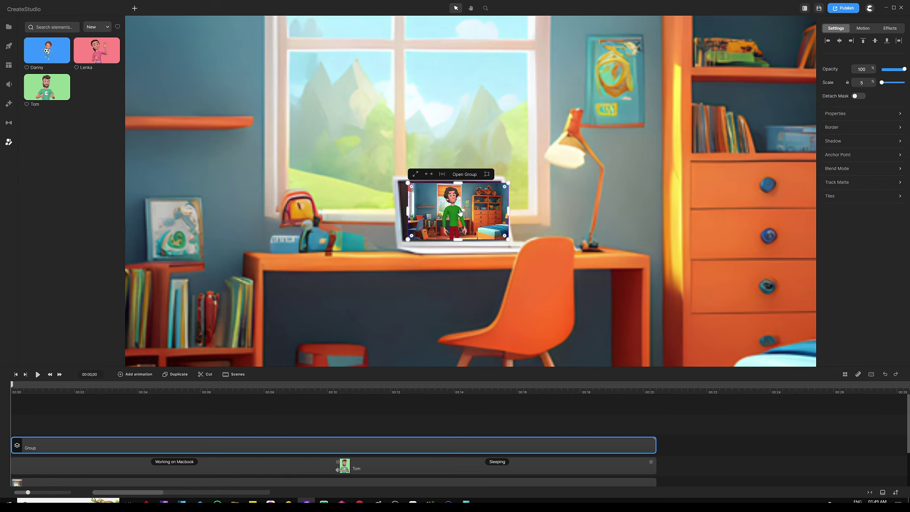
scroll(467, 211, up, 3)
drag(470, 211, 459, 210)
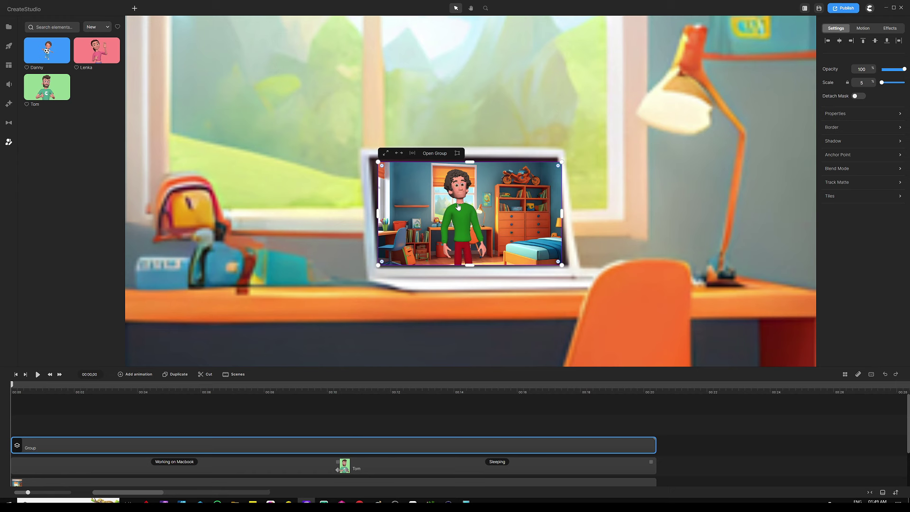
Step: Distort the masked group's four corners to match the edges of the laptop screen, then leave distort mode and deselect it
click(457, 154)
drag(378, 162, 368, 154)
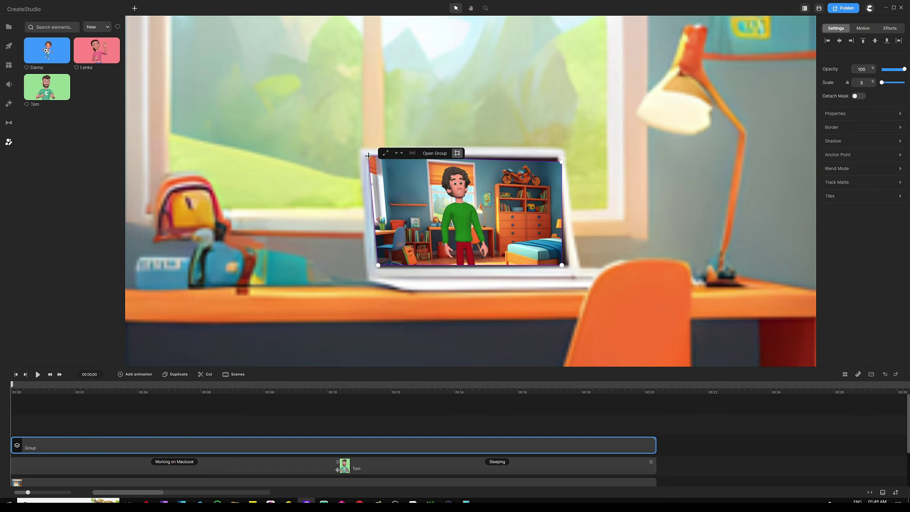
drag(379, 267, 377, 270)
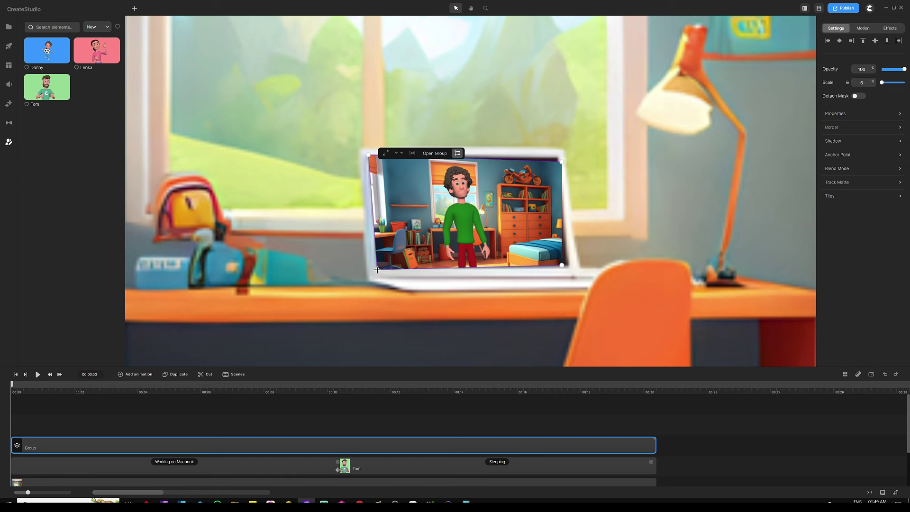
click(561, 161)
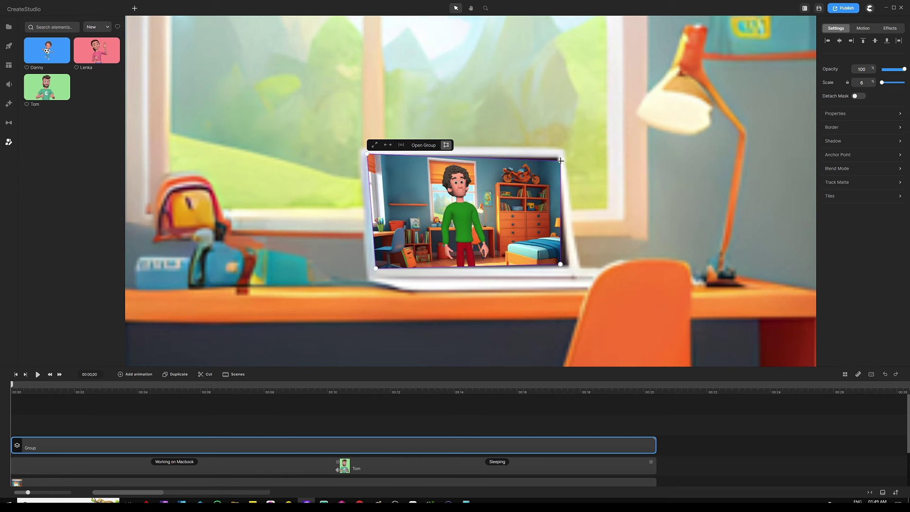
drag(560, 161, 559, 156)
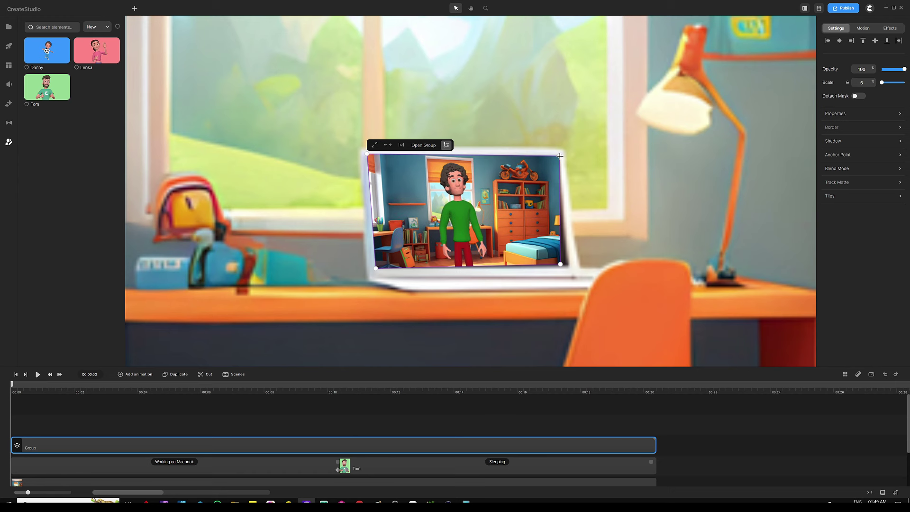
drag(562, 264, 572, 267)
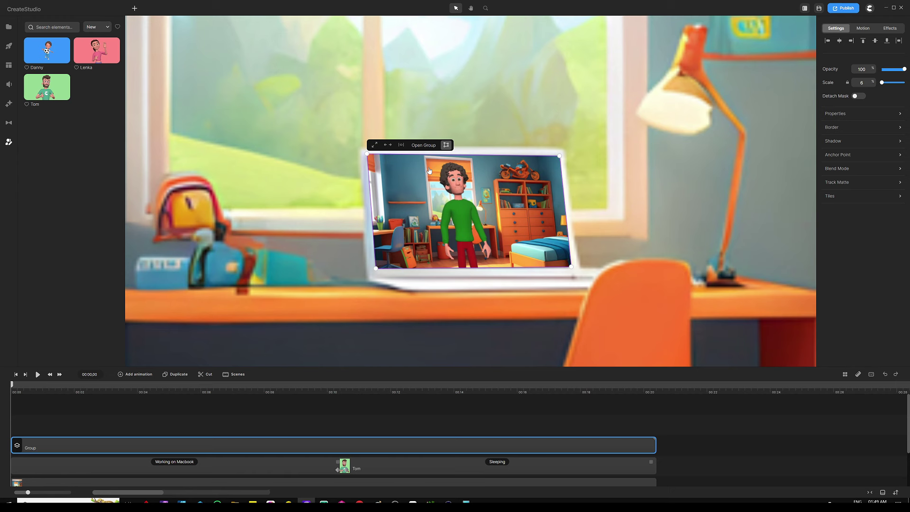
click(447, 148)
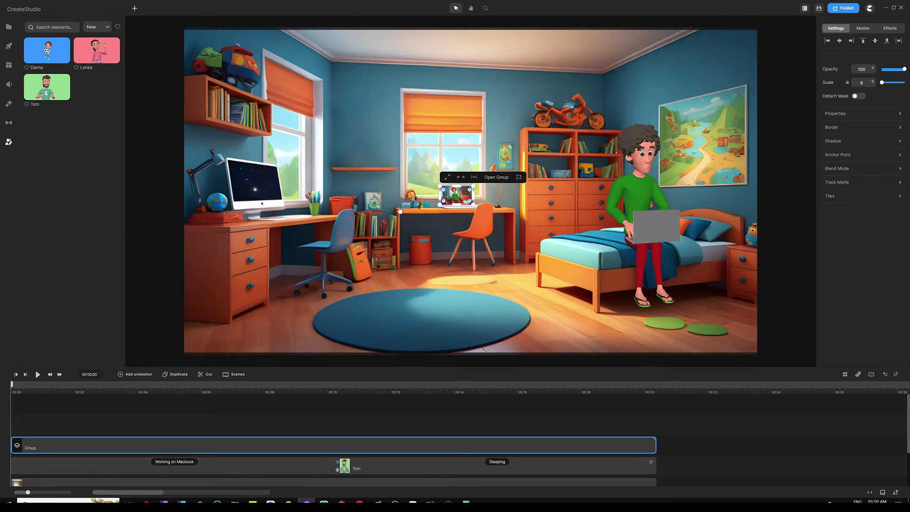
click(433, 414)
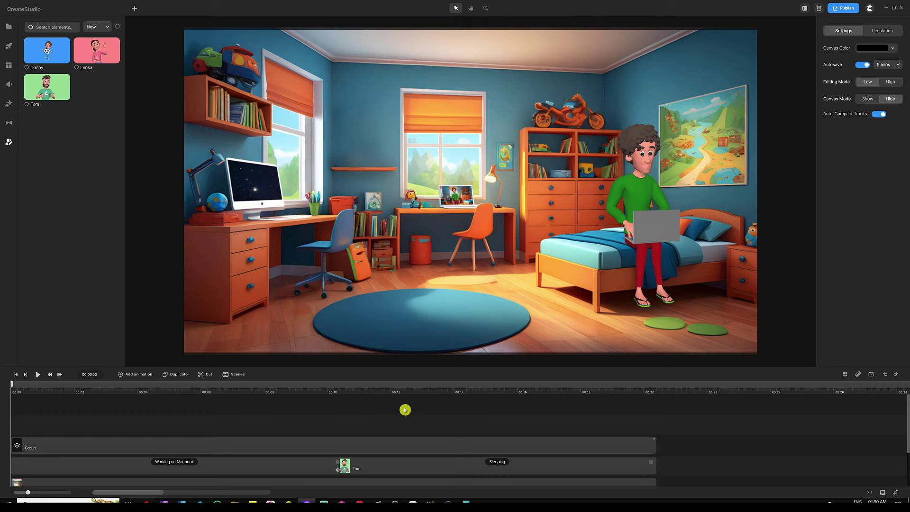
Step: Inside the laptop screen group, extend Tom's Idle clip to the end of the background image and return to the main timeline
drag(443, 366, 433, 286)
click(479, 358)
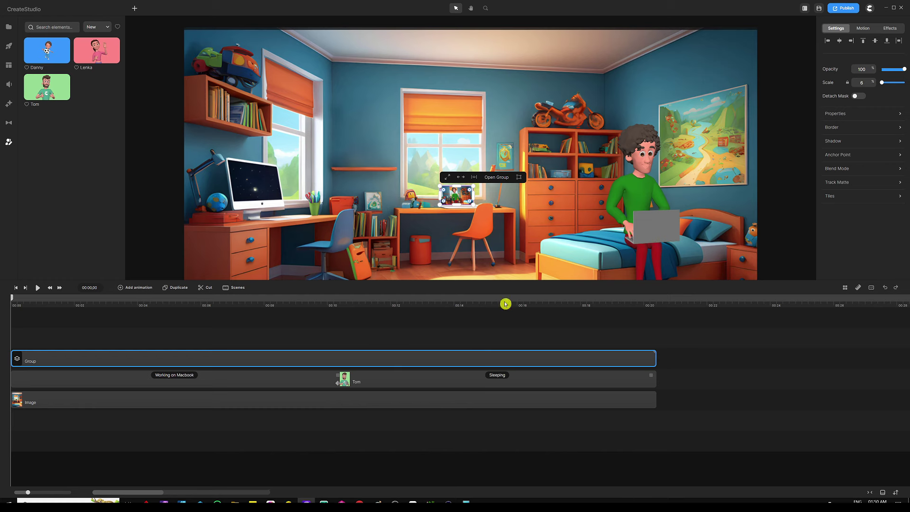
click(496, 179)
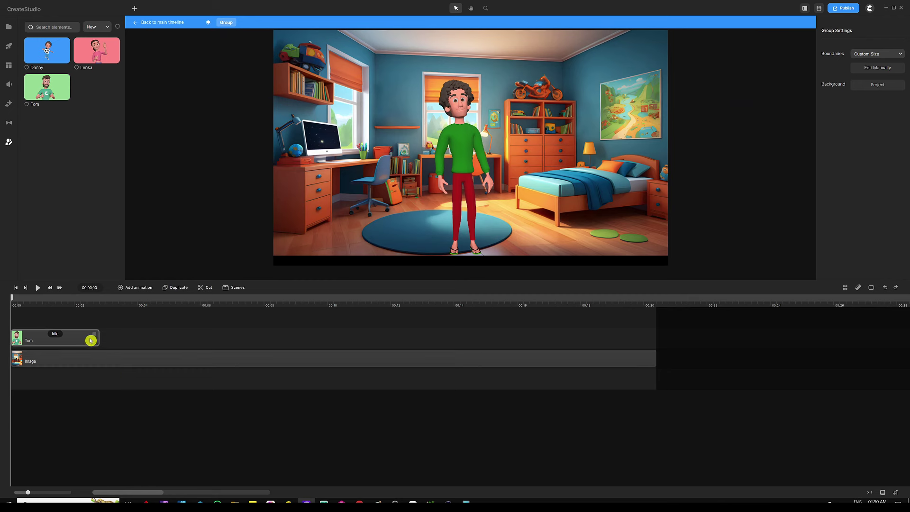
drag(93, 335, 650, 337)
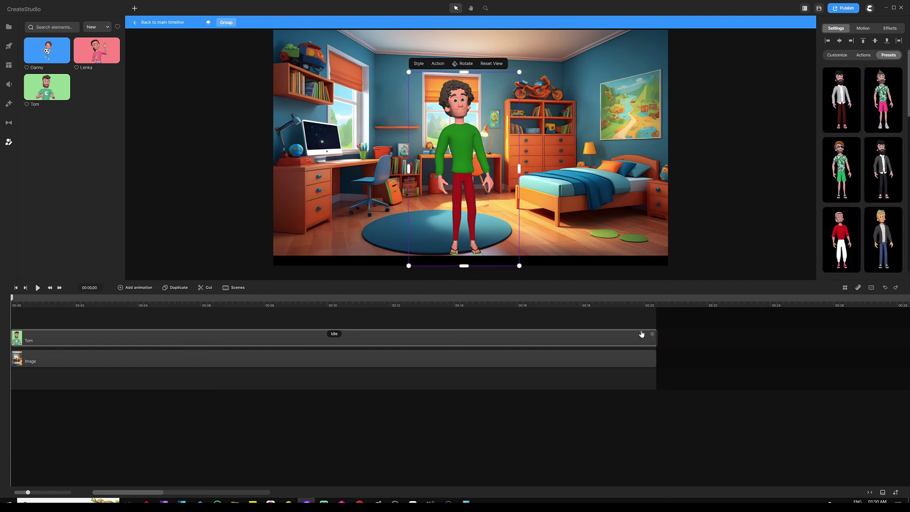
click(366, 321)
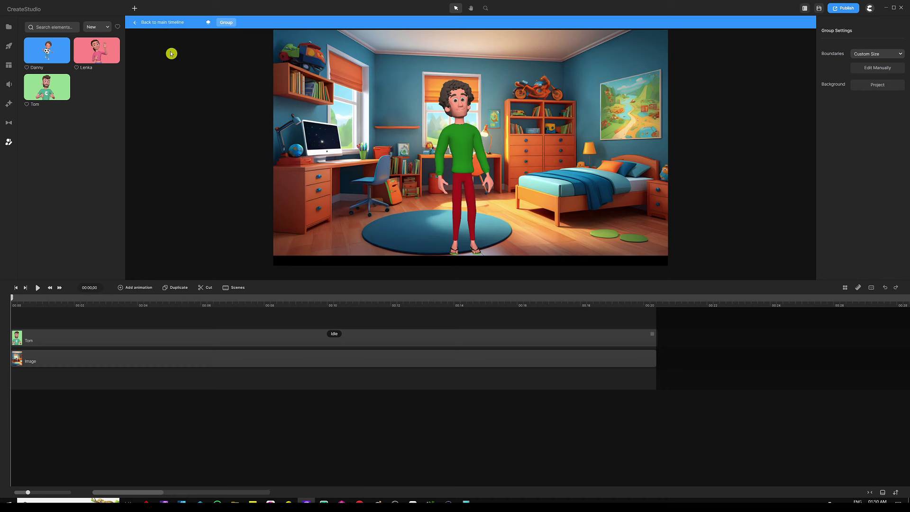
click(167, 27)
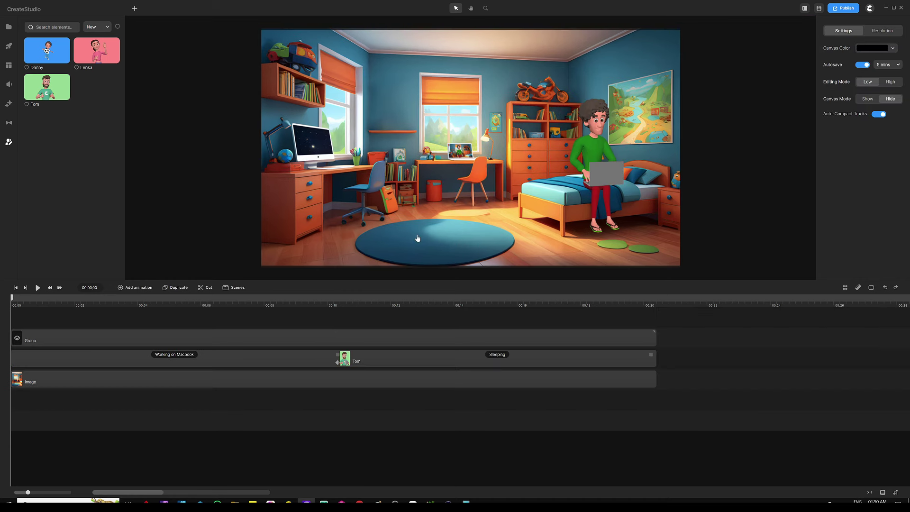
Step: Add another rounded rectangle above the group, fit it to the full canvas and color it dark navy blue
drag(409, 280, 408, 347)
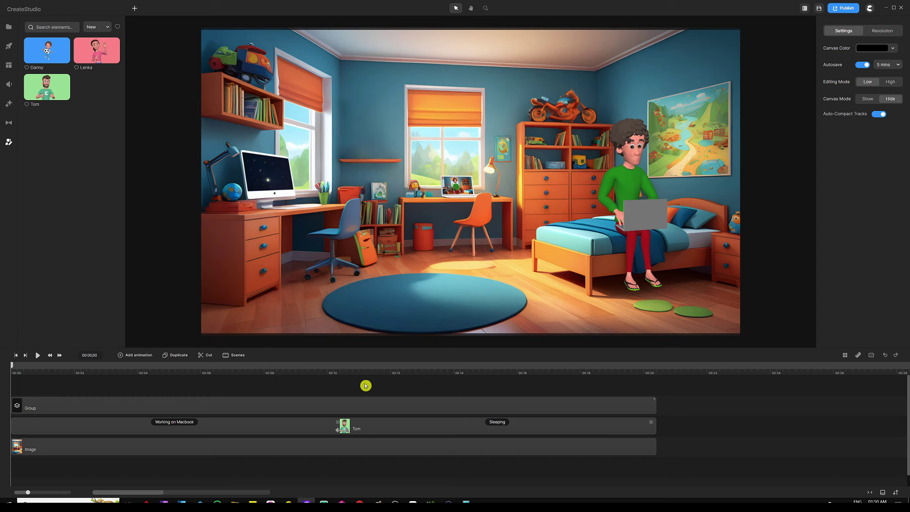
key(ctrl+v)
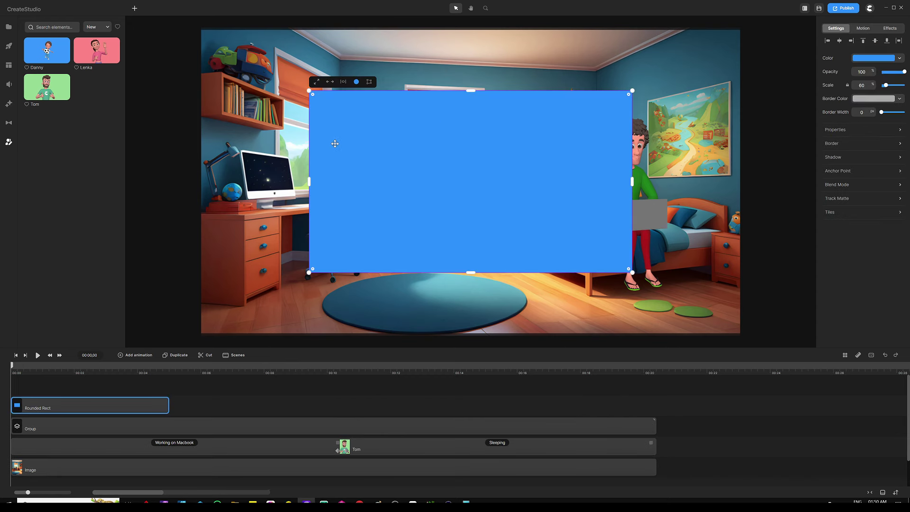
click(317, 82)
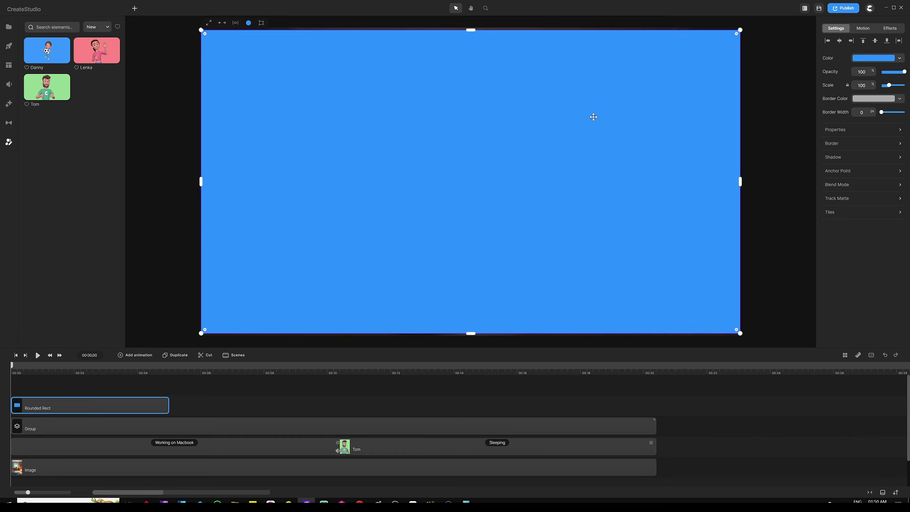
click(874, 58)
click(847, 256)
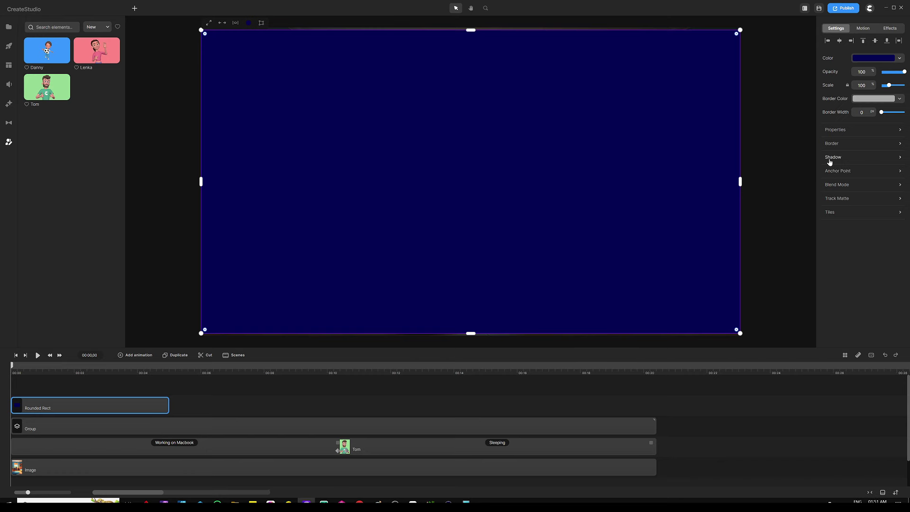
Step: Set the full-canvas navy rectangle's blend mode to Hard Light and extend its clip to the end of the other layers
click(840, 187)
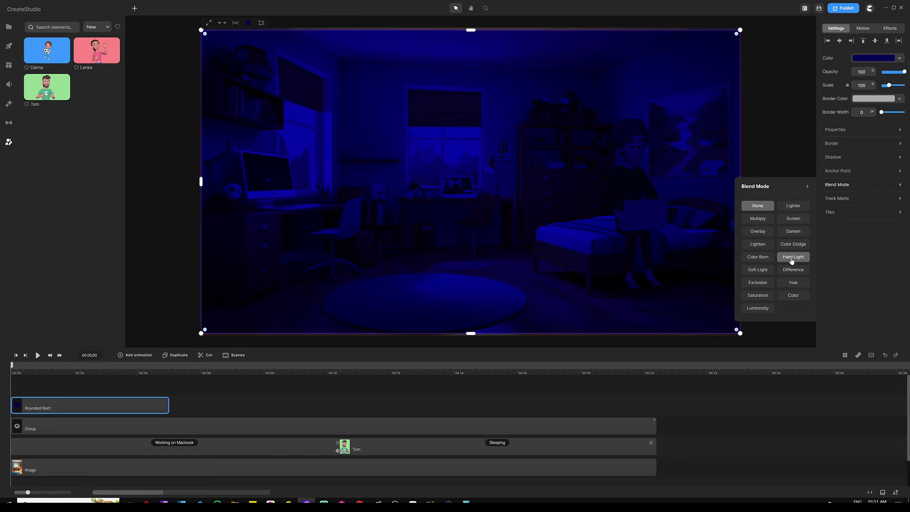
click(794, 260)
click(315, 397)
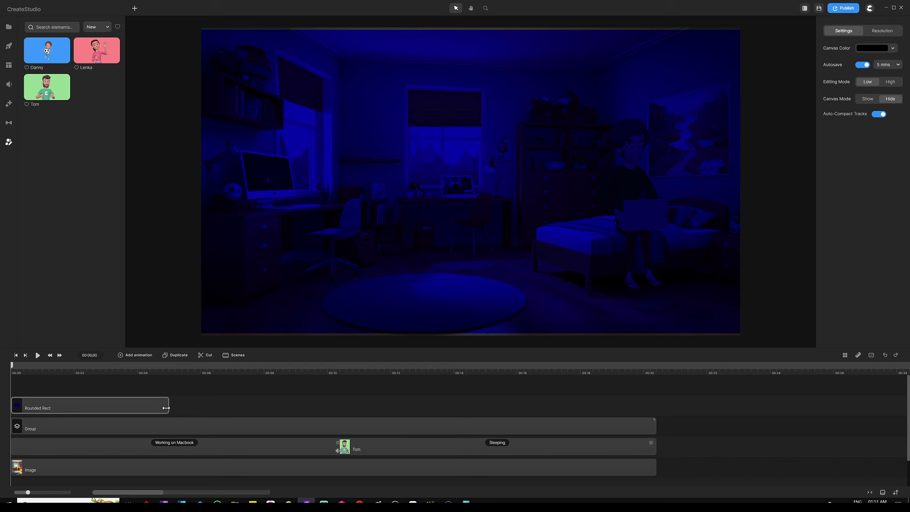
drag(168, 408, 656, 404)
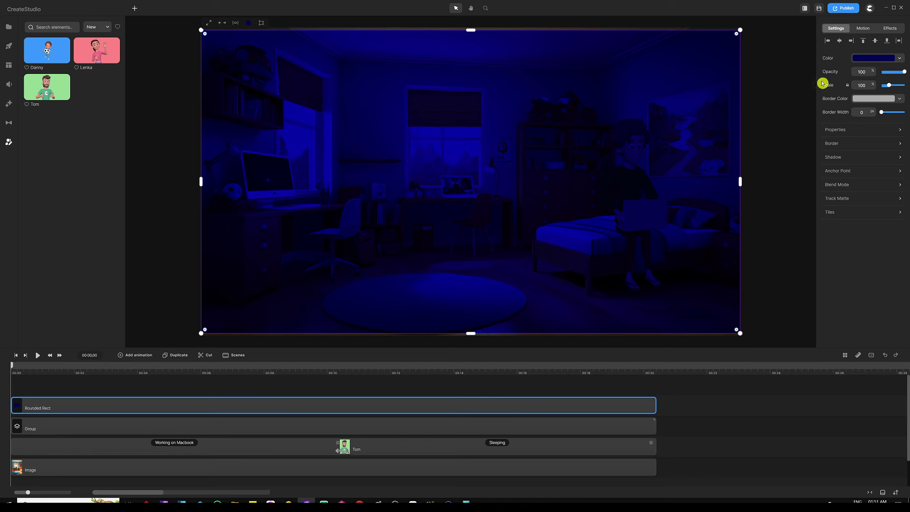
Step: Brighten the night overlay rectangle's fill to the deep blue 00008c and deselect it
click(862, 59)
drag(831, 81, 856, 70)
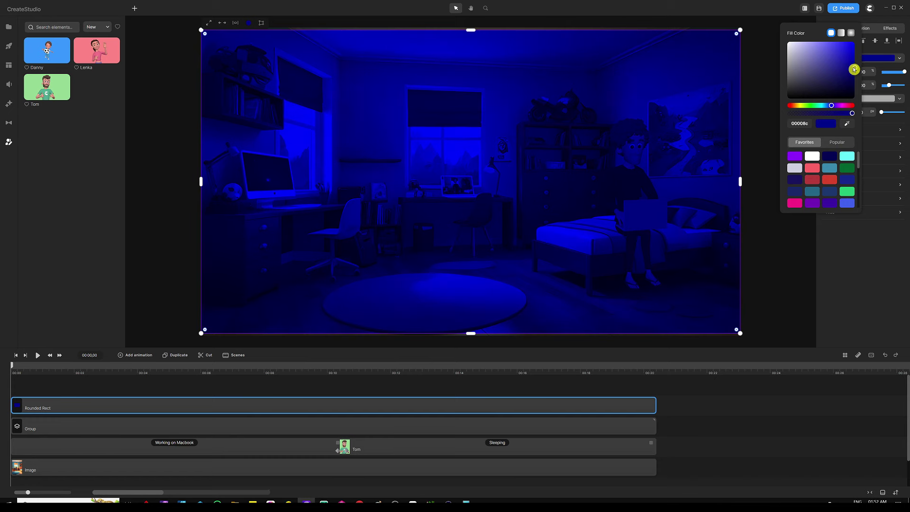
click(385, 392)
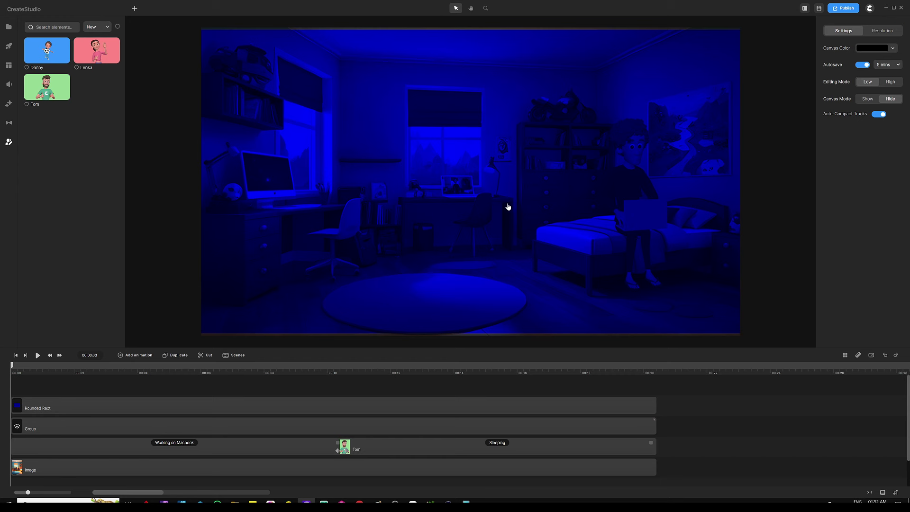
Step: Paste a circle above the night overlay and color it white
key(ctrl+v)
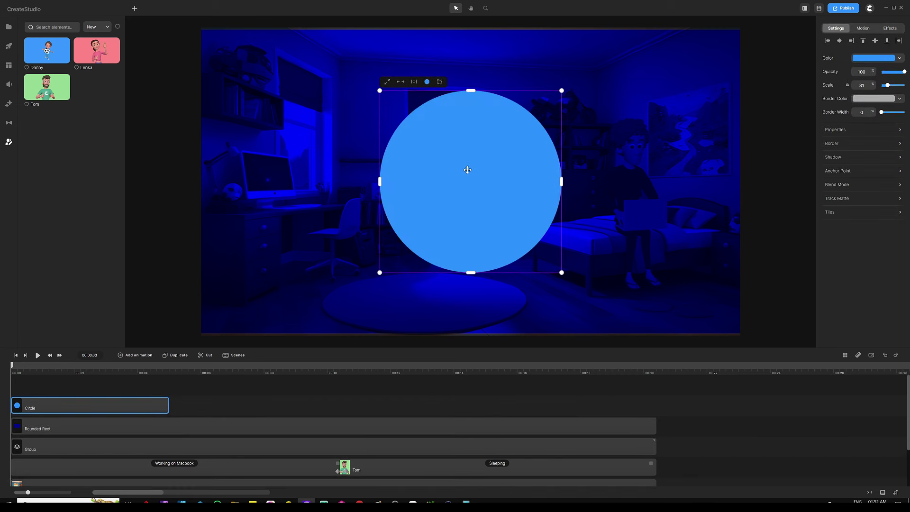
click(869, 60)
drag(839, 79, 754, 19)
click(836, 269)
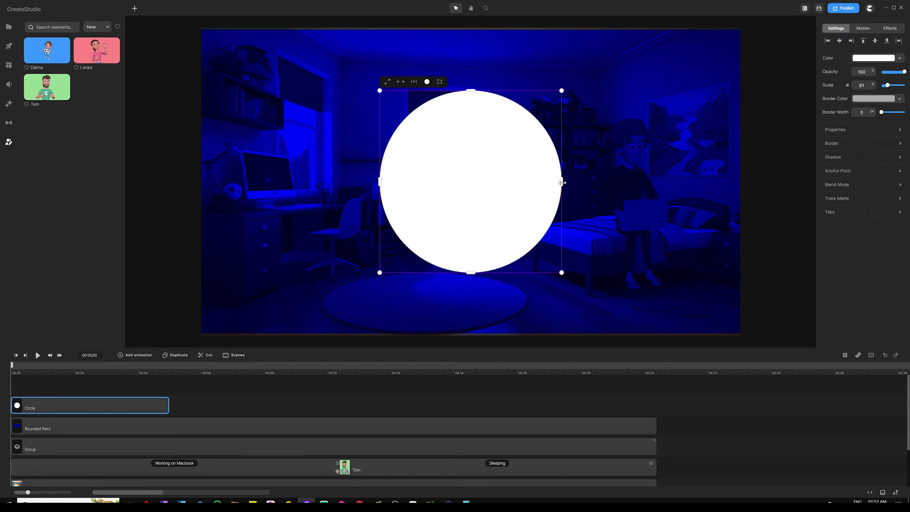
Step: Reshape the white circle into a tall, slightly tilted ellipse at 14% scale, covering Tom's face and upper body
drag(562, 182, 617, 164)
drag(637, 118, 621, 151)
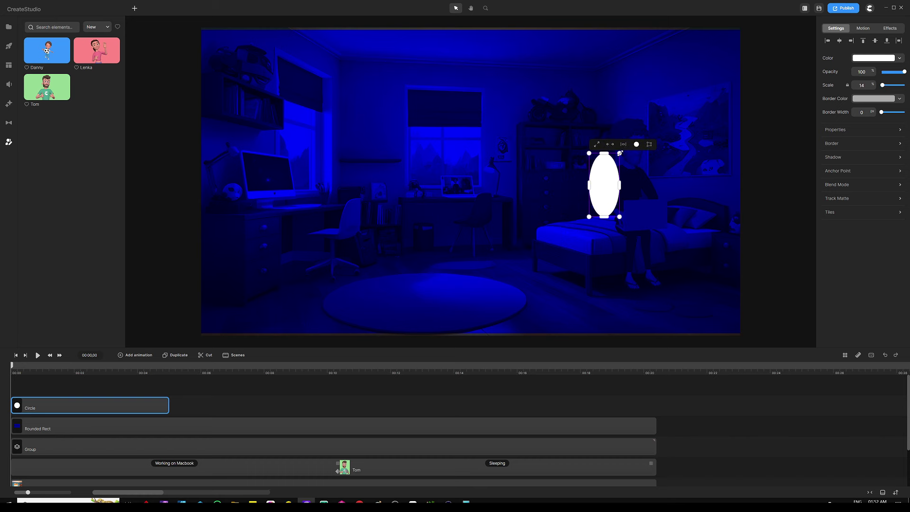
drag(612, 189, 636, 196)
scroll(636, 167, up, 5)
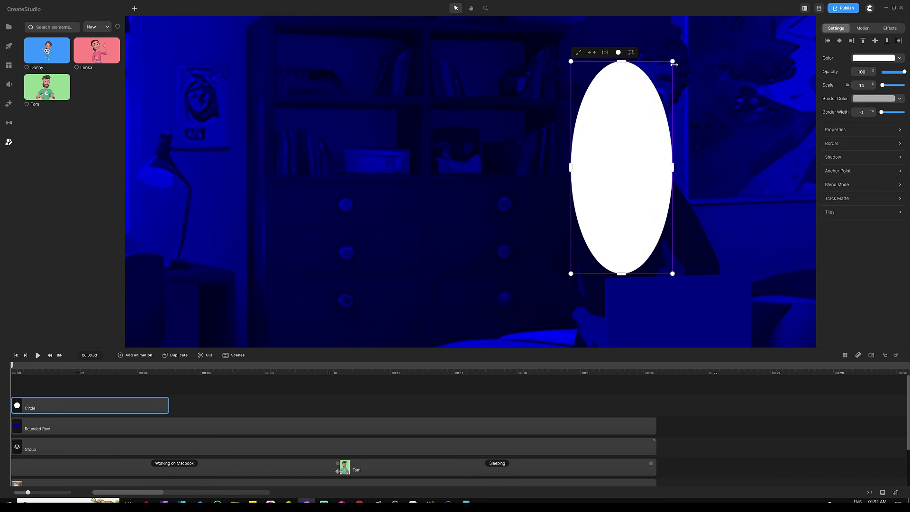
drag(673, 61, 679, 54)
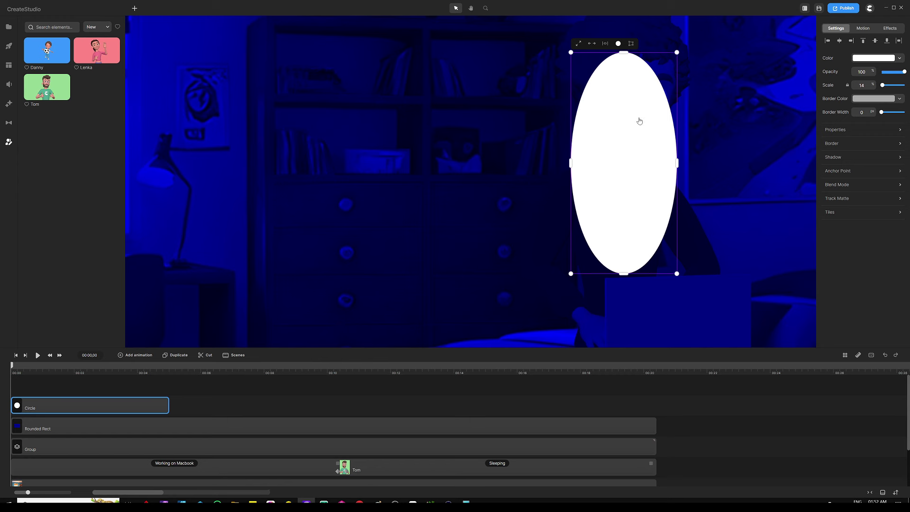
drag(639, 121, 649, 119)
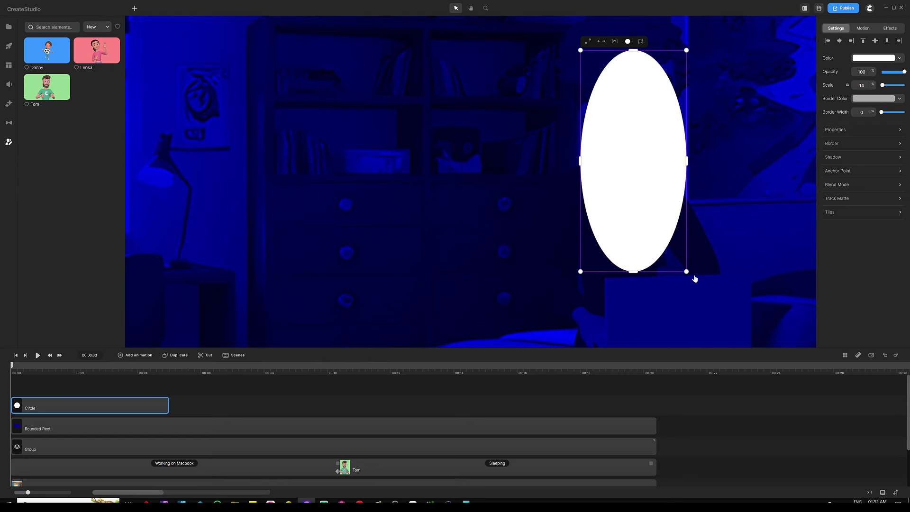
drag(691, 274, 679, 282)
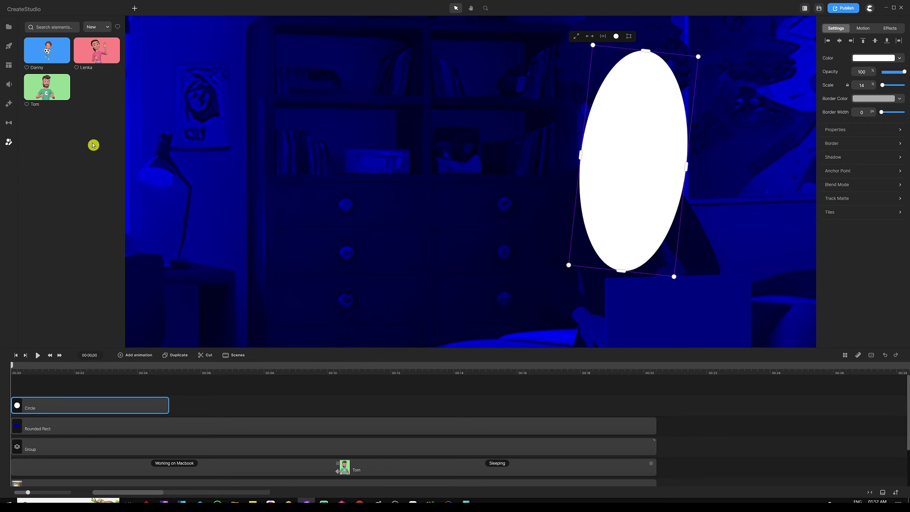
Step: Apply the Blur effect to the white ellipse with a strength of 318
click(9, 105)
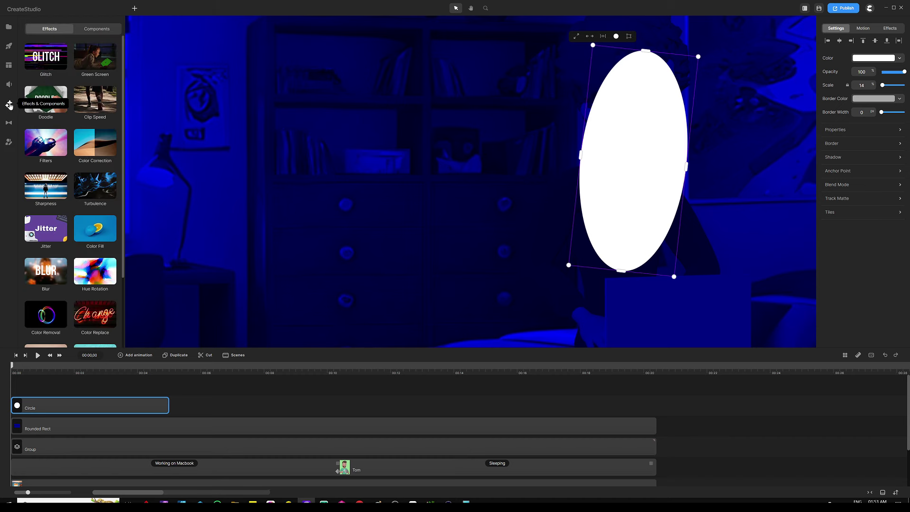
scroll(57, 279, down, 2)
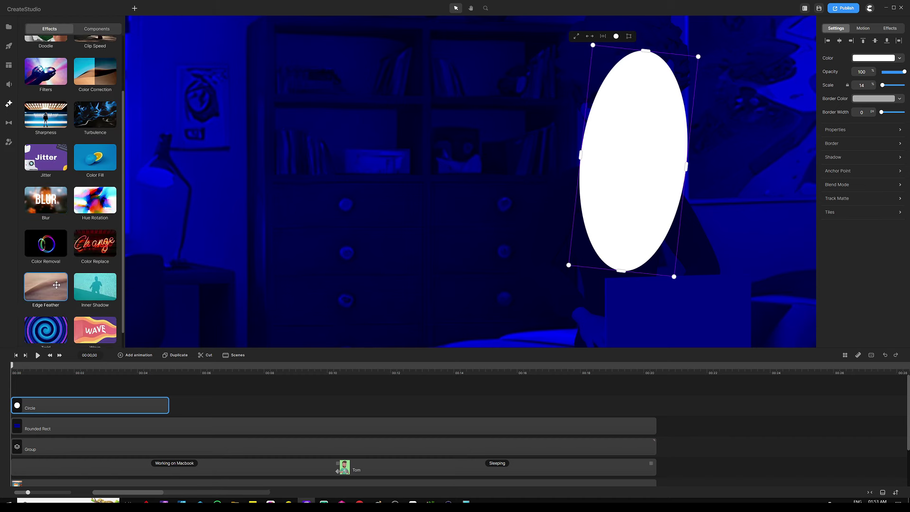
drag(42, 199, 626, 147)
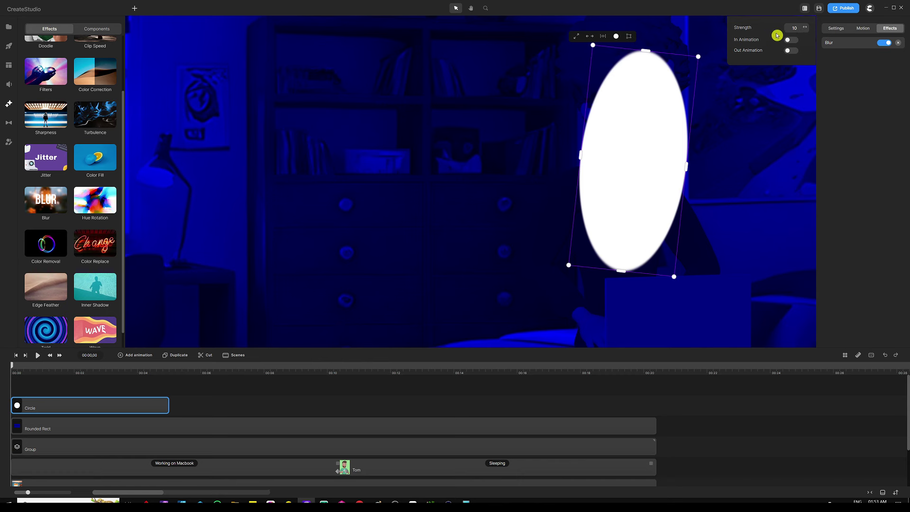
drag(805, 28, 817, 28)
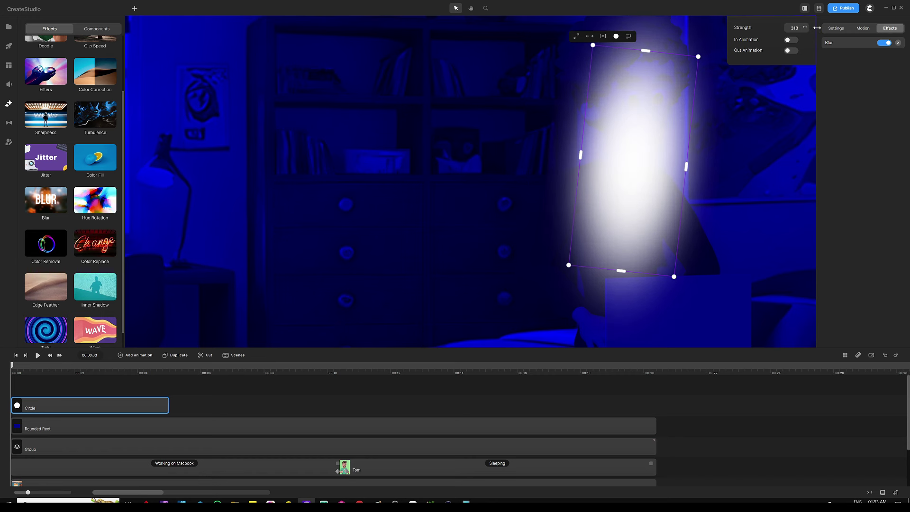
click(796, 55)
Step: Lower the blurred ellipse's opacity to 17%
click(837, 29)
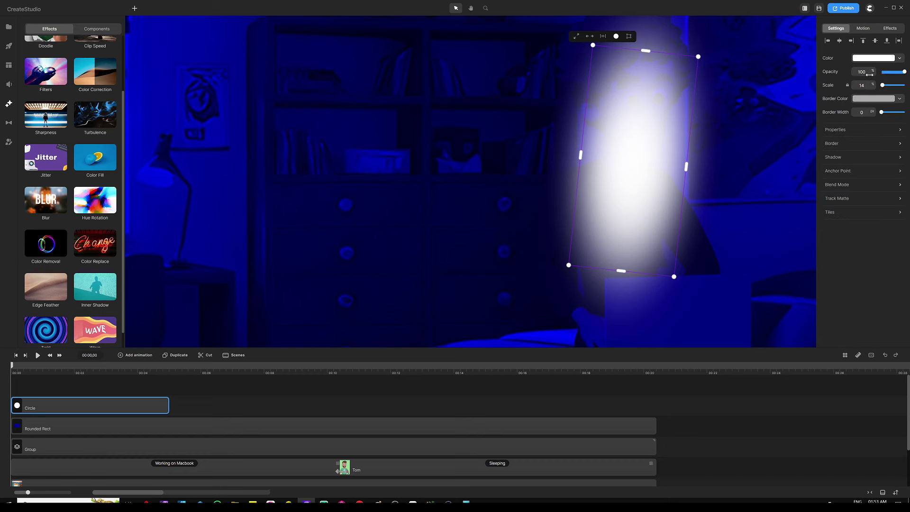
drag(871, 71, 849, 75)
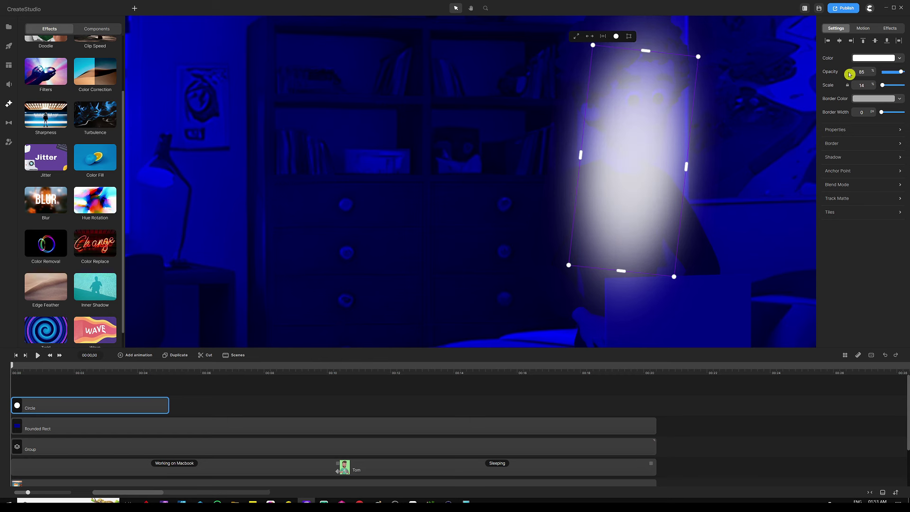
click(843, 75)
text(17)
key(Return)
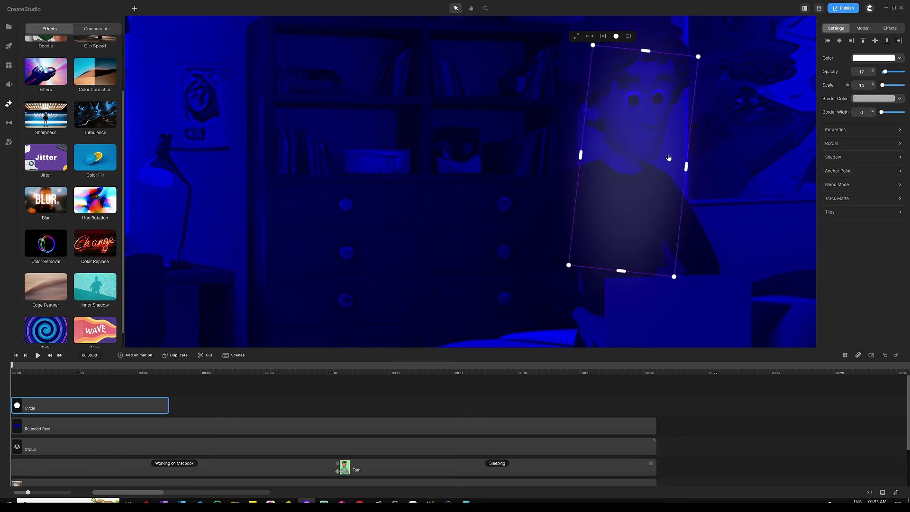
scroll(669, 160, down, 5)
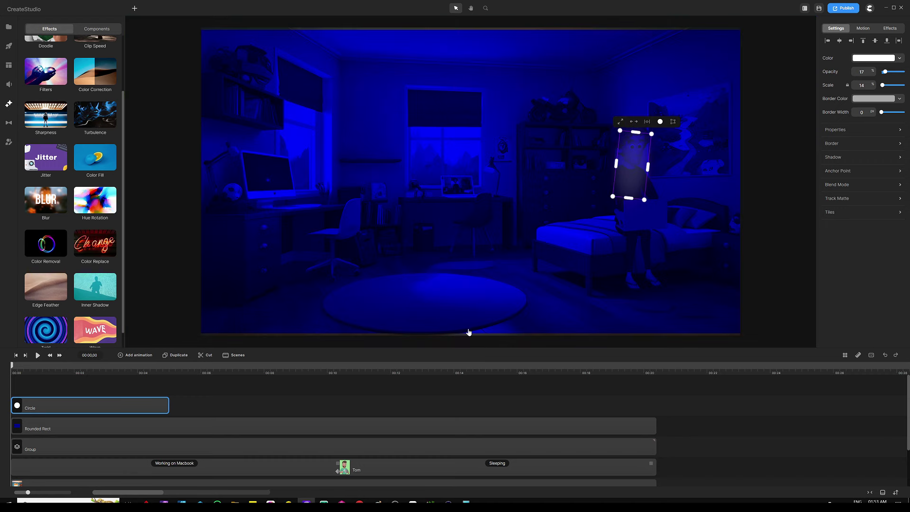
Step: Set the opacity of the blurred glow over Tom to 25%, then deselect it
click(425, 408)
click(627, 173)
scroll(625, 164, up, 2)
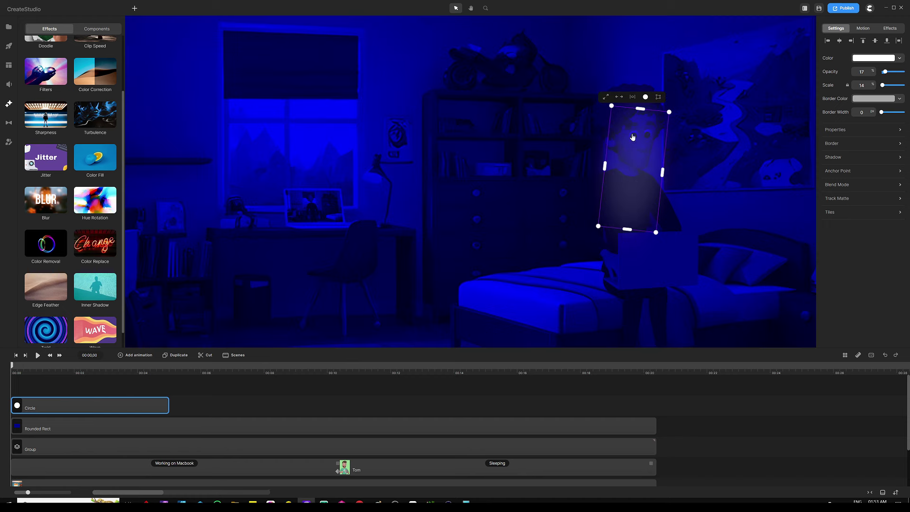
click(859, 94)
drag(885, 72, 886, 71)
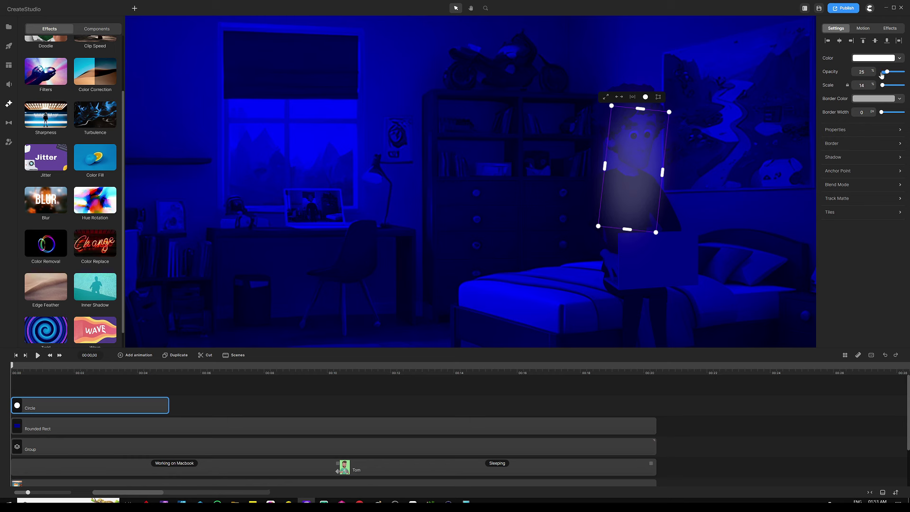
click(400, 393)
scroll(631, 162, down, 3)
Step: Enlarge the glow over Tom to 16% scale by stretching it down and outward, then deselect it
click(631, 163)
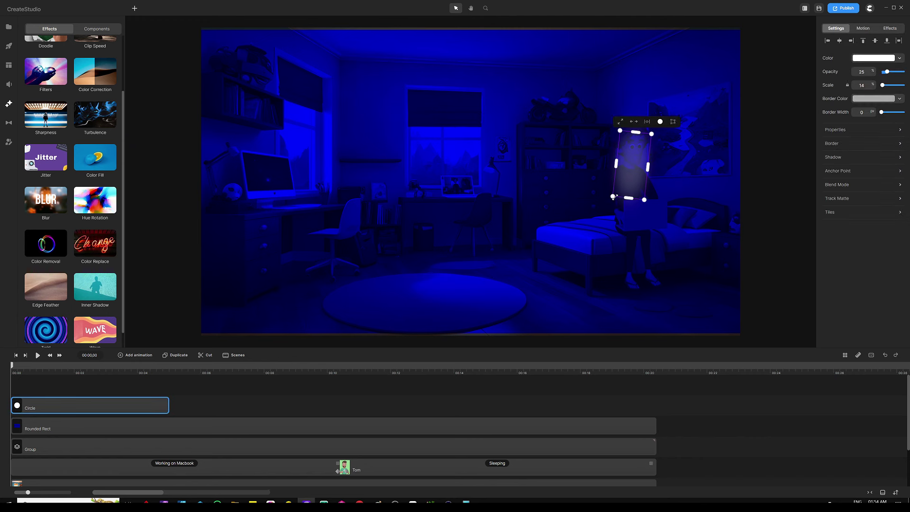
drag(614, 196, 611, 203)
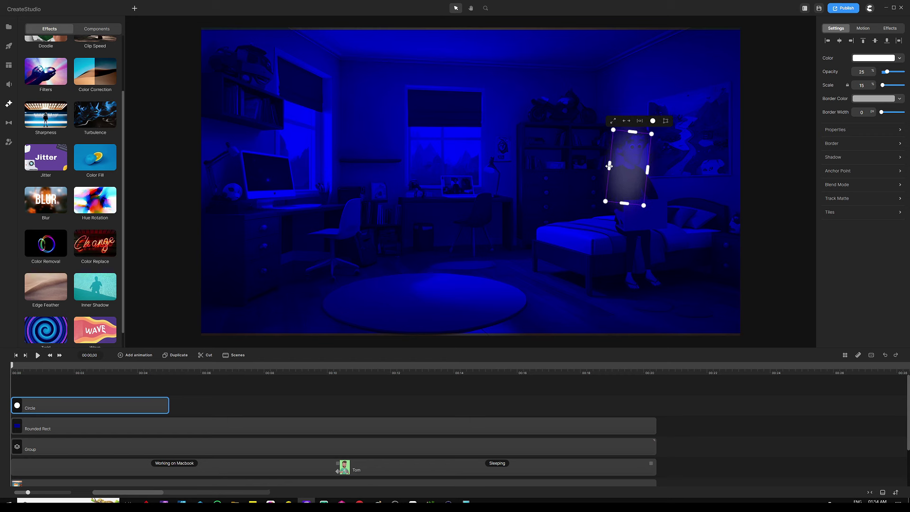
click(335, 395)
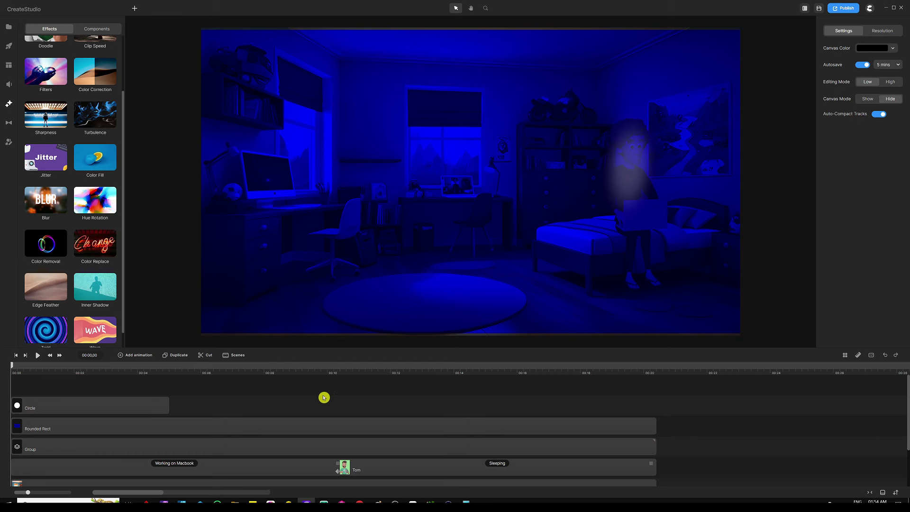
Step: Extend the Circle clip to the end of the other layers and deselect it
click(165, 412)
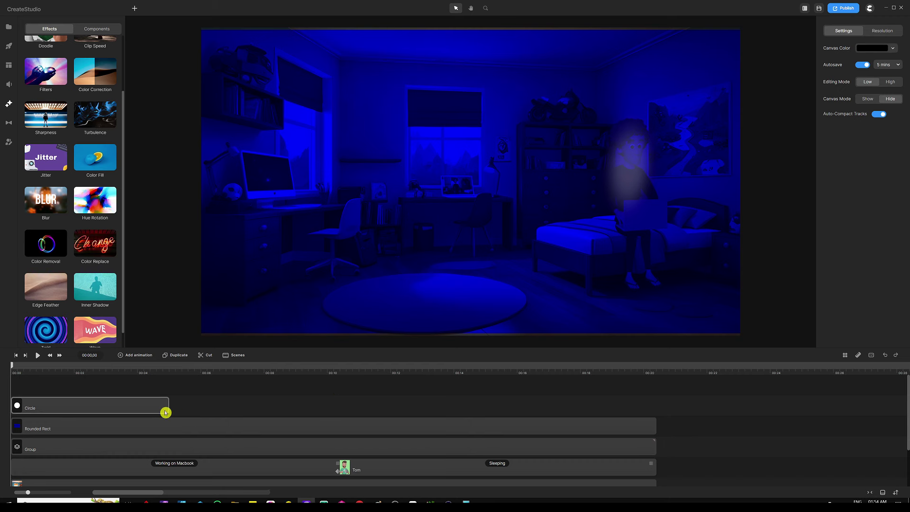
drag(168, 408, 656, 407)
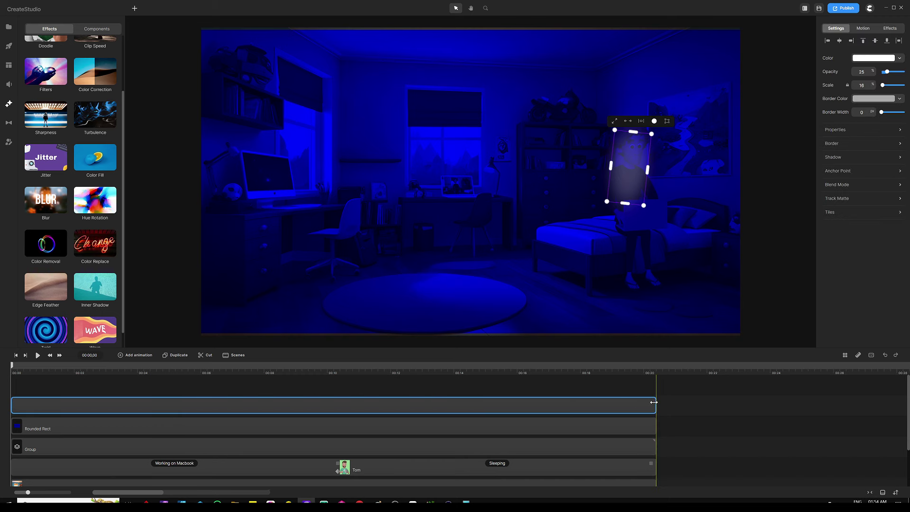
click(421, 391)
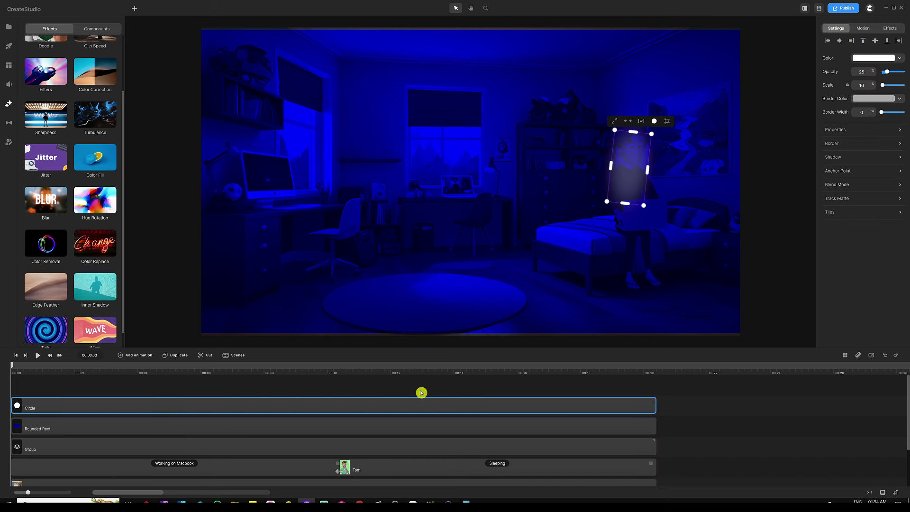
Step: Enlarge the timeline area to show all layers and rename the background Image layer as BG
scroll(367, 390, down, 2)
click(375, 390)
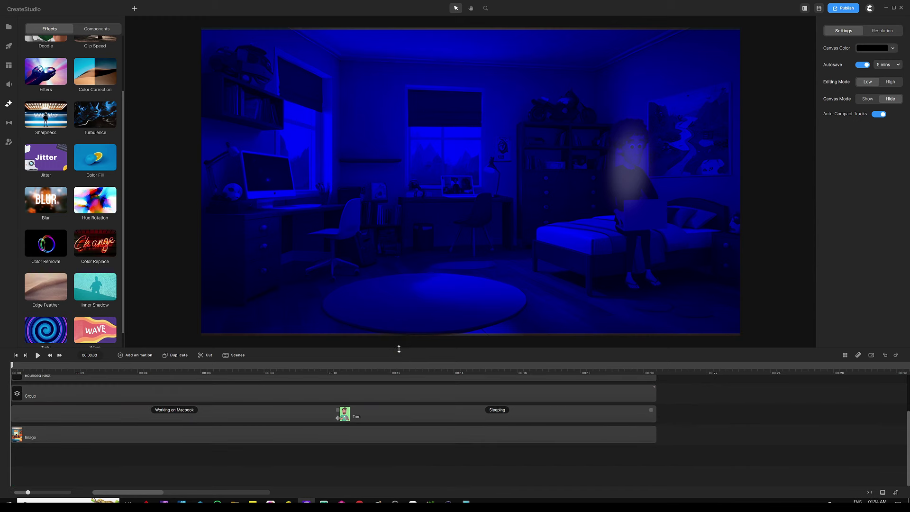
drag(399, 349, 403, 297)
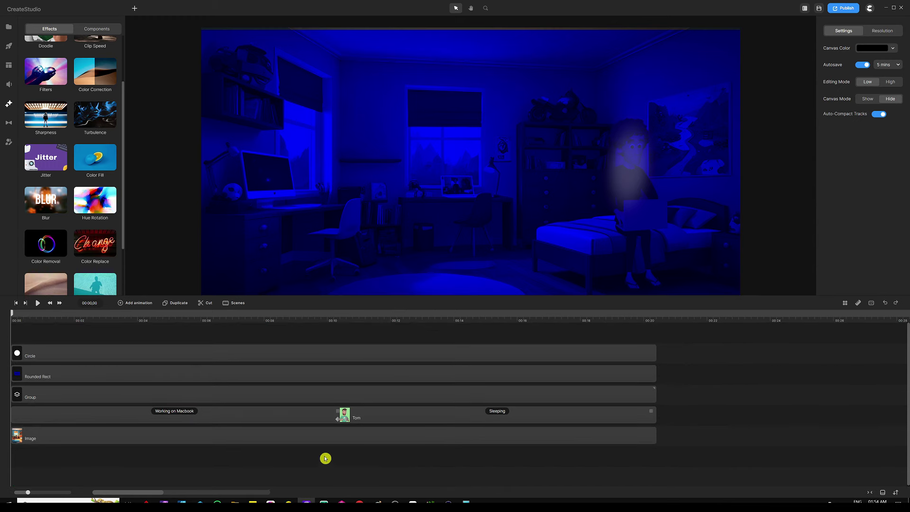
right_click(330, 440)
click(351, 362)
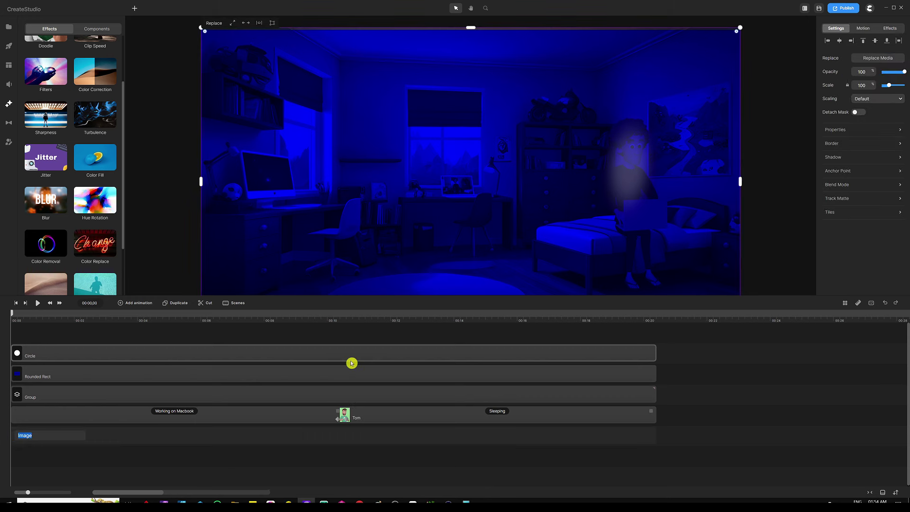
text(BG)
key(Return)
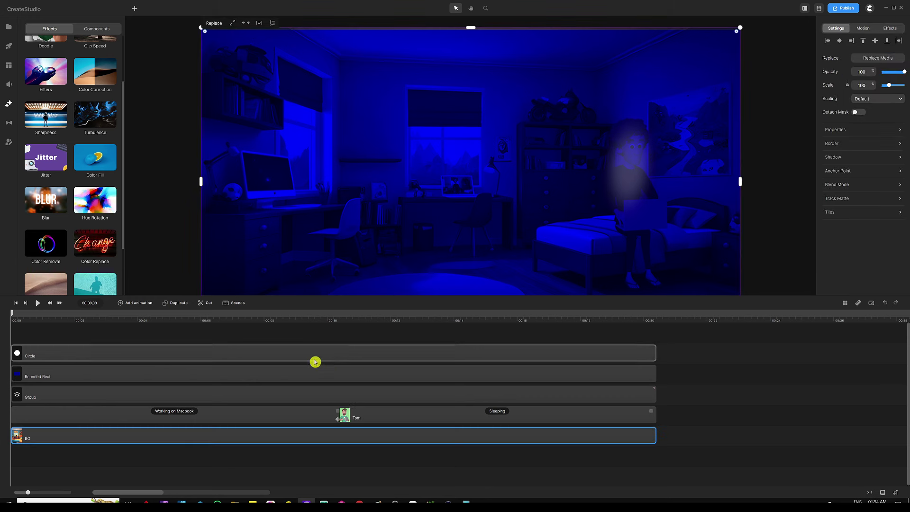
Step: Rename the Group layer holding the laptop video as Laptop Screen
click(275, 343)
click(303, 389)
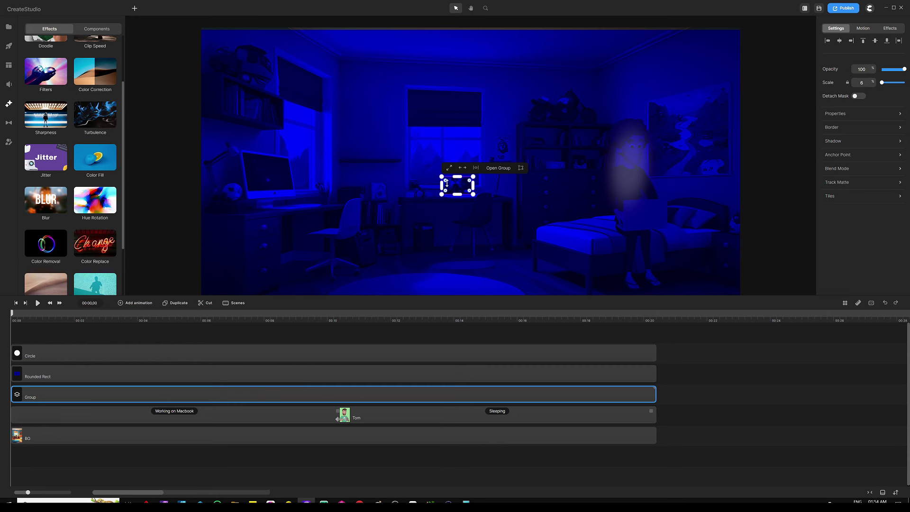
right_click(306, 395)
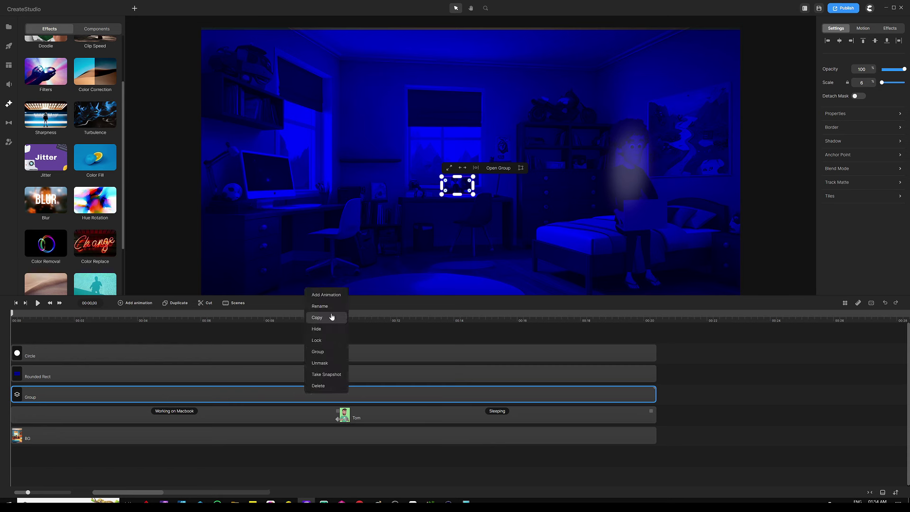
click(331, 306)
text(Laptop Screen)
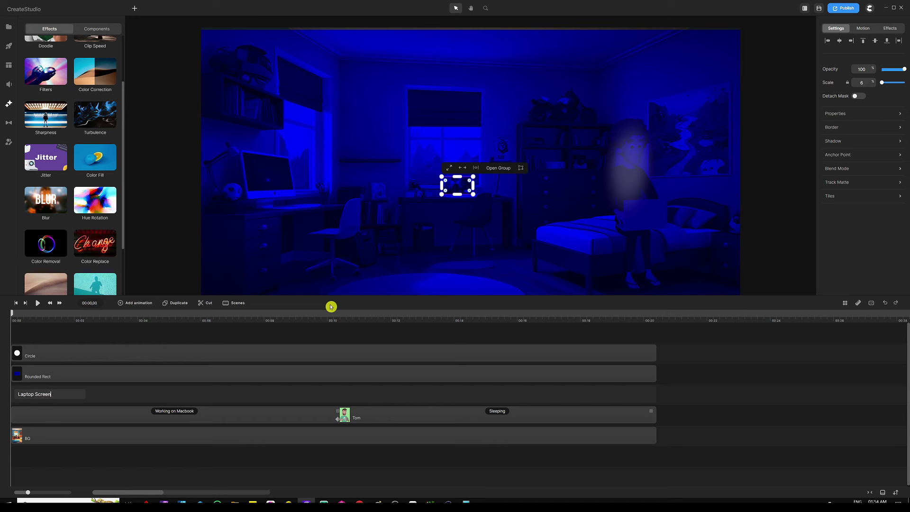
key(Return)
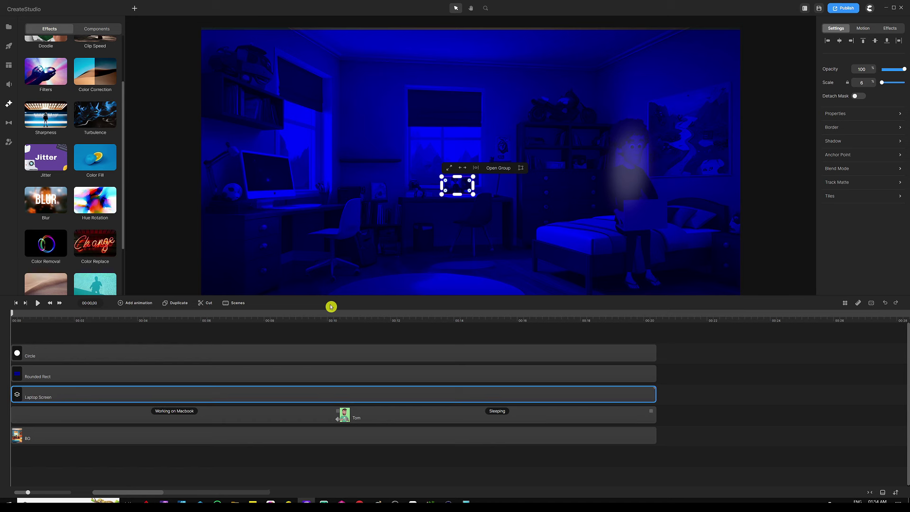
Step: Rename the blue Rounded Rect overlay layer as Night Mode Effect
click(258, 380)
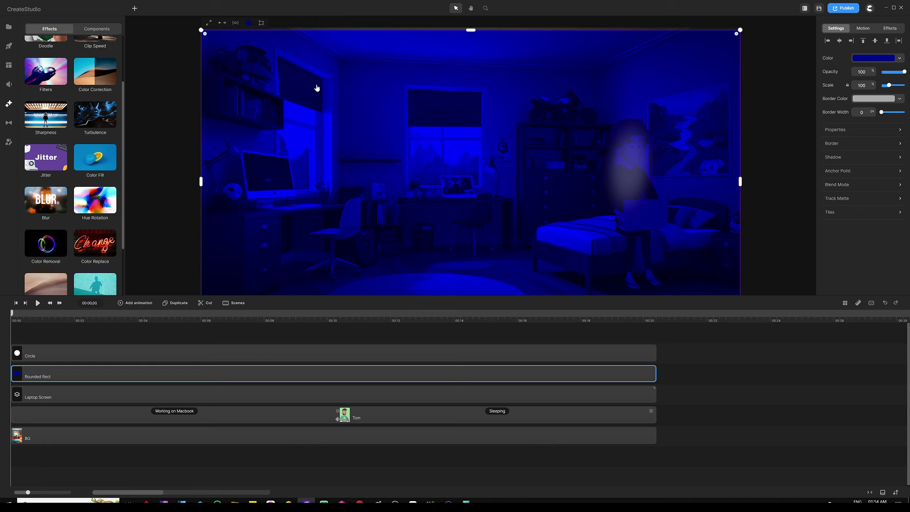
right_click(289, 379)
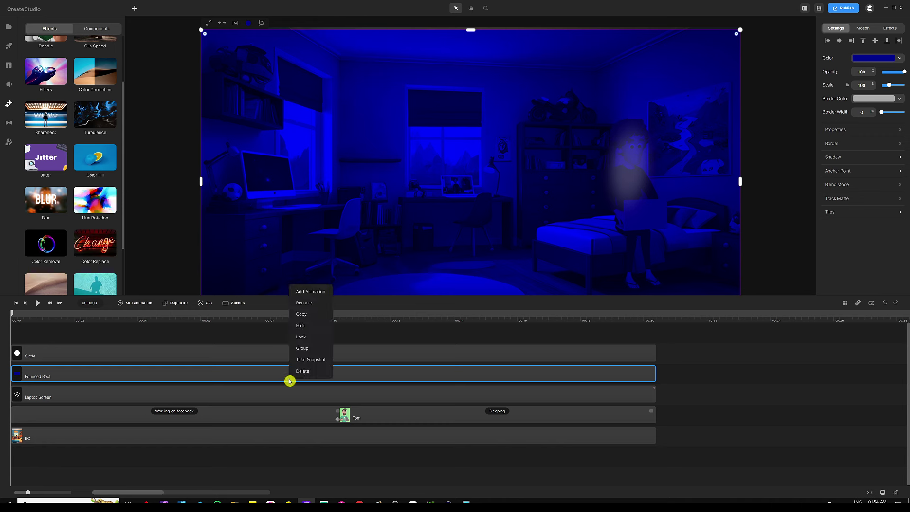
click(315, 306)
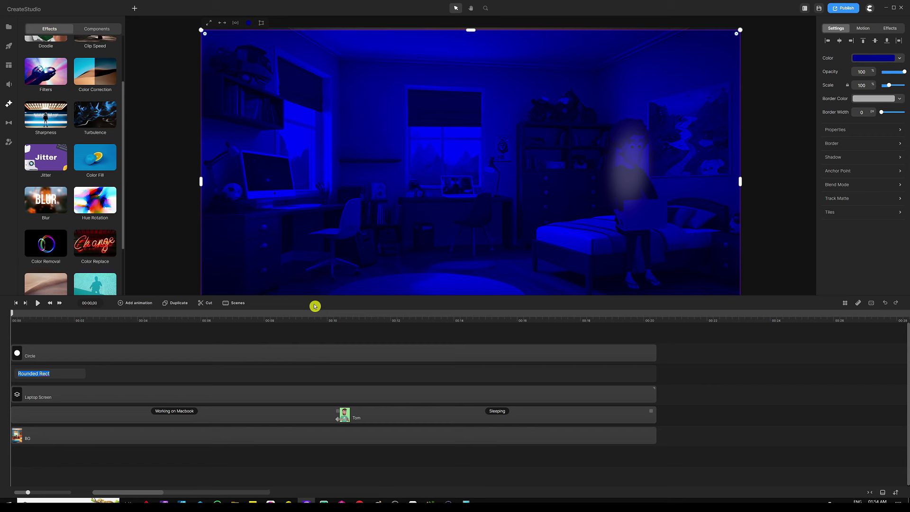
text(Night Mode Effect)
key(Return)
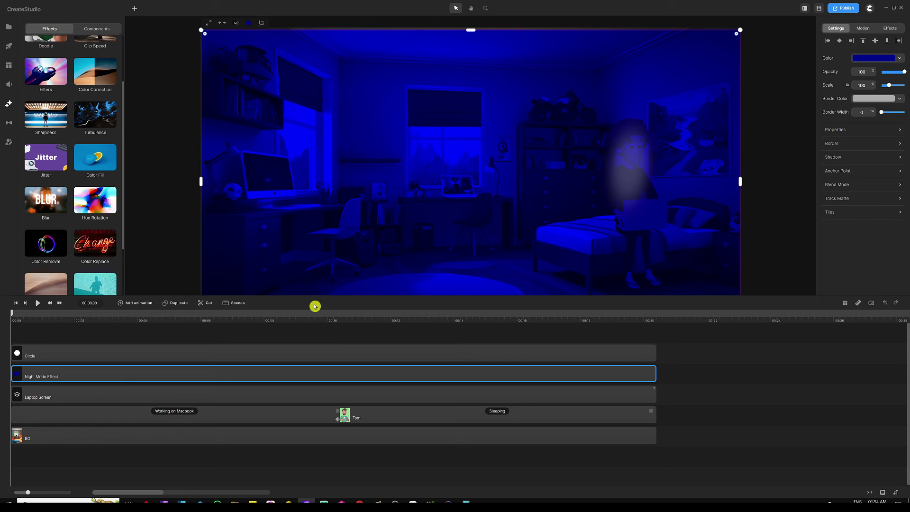
Step: Rename the Circle glow layer as Tom's light reflection, then deselect it
click(295, 338)
right_click(306, 355)
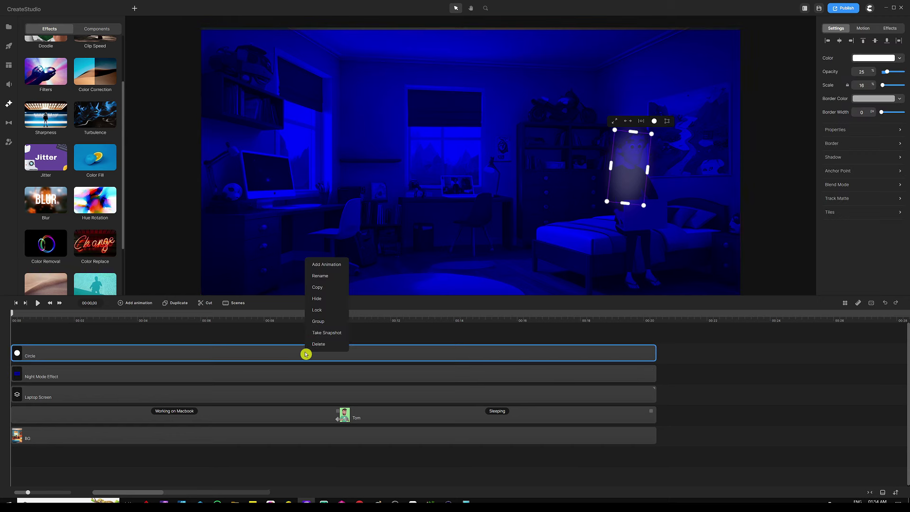
click(325, 277)
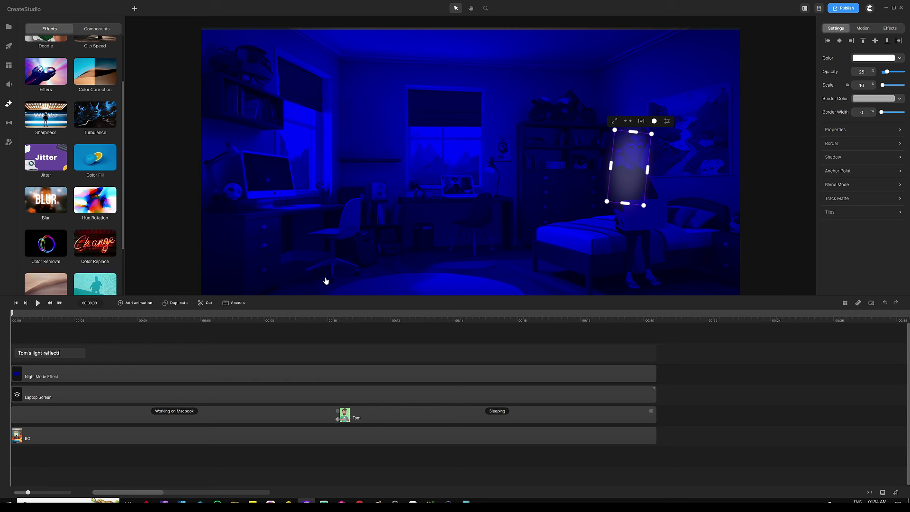
key(Return)
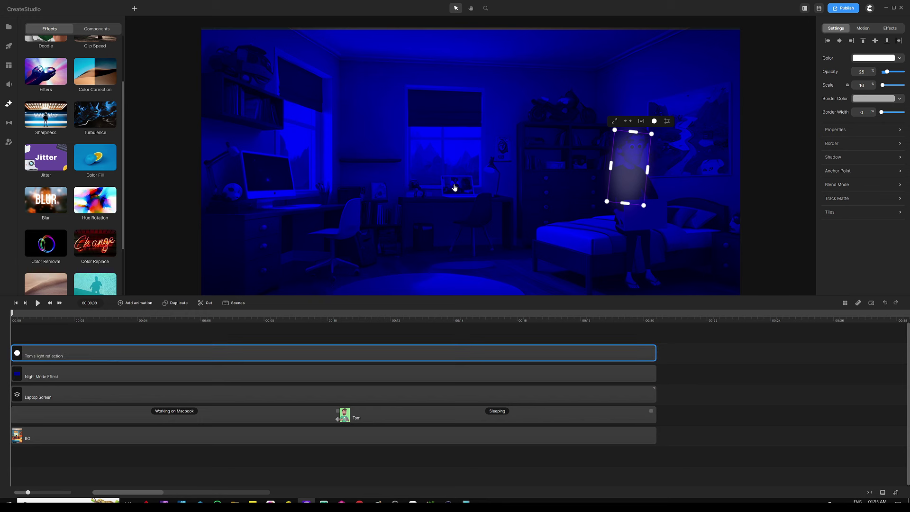
click(356, 341)
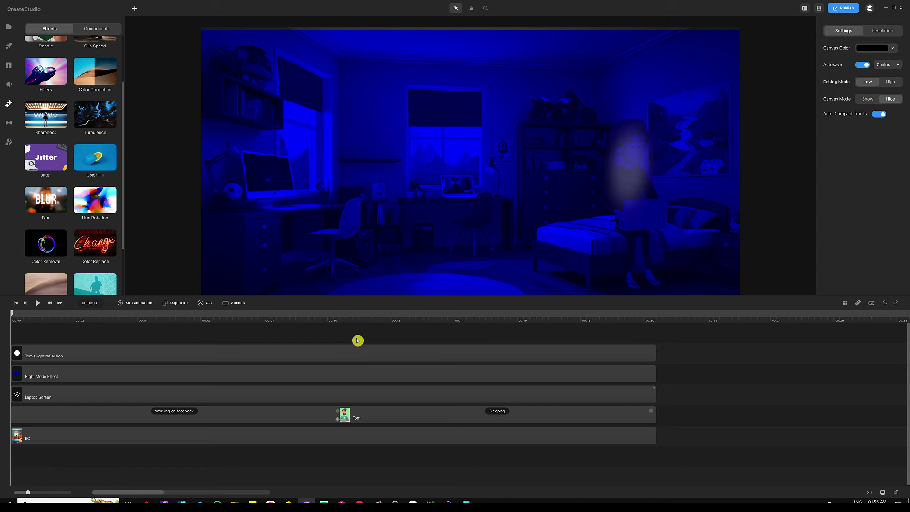
Step: Shrink the timeline area, add a new rounded rectangle as the uppermost layer and make its fill fully transparent
drag(407, 297, 399, 351)
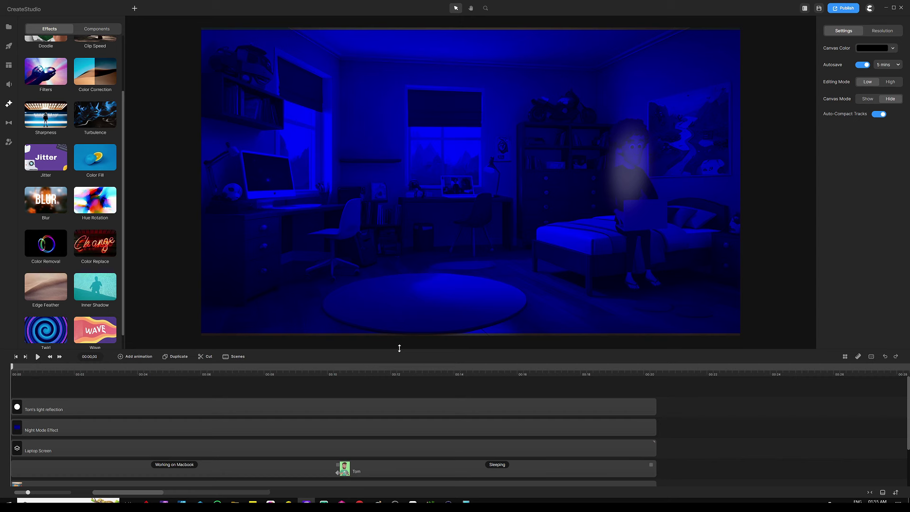
key(ctrl+v)
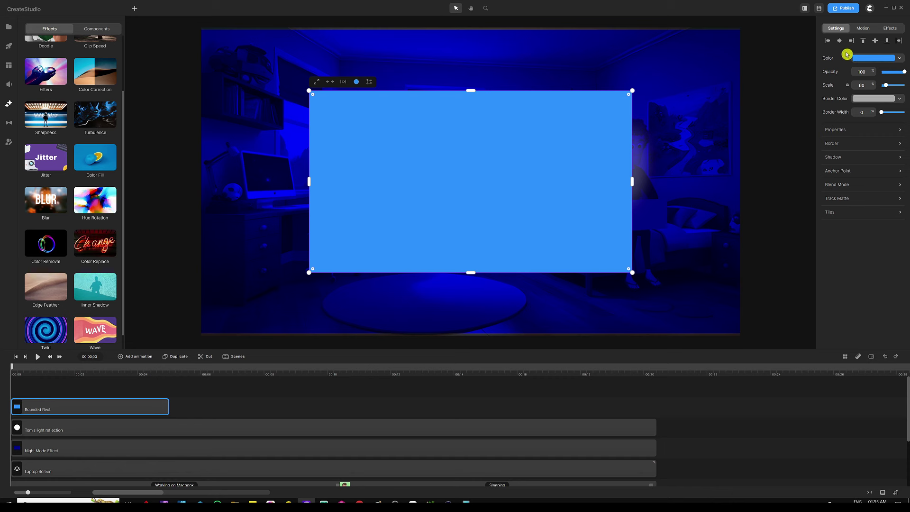
click(870, 60)
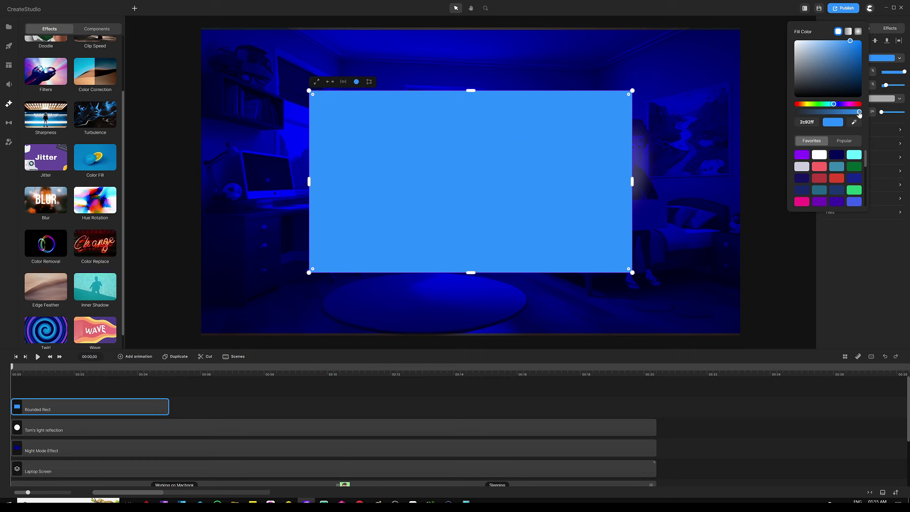
drag(860, 112, 795, 113)
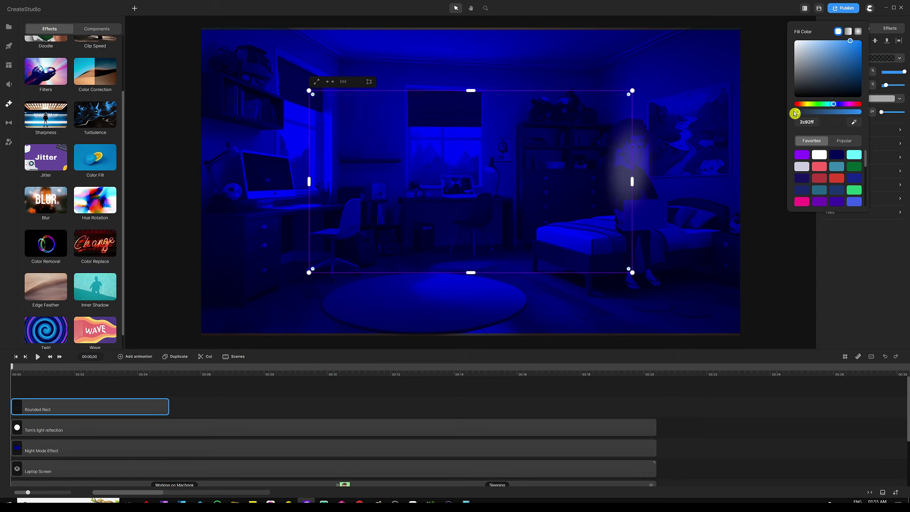
click(857, 256)
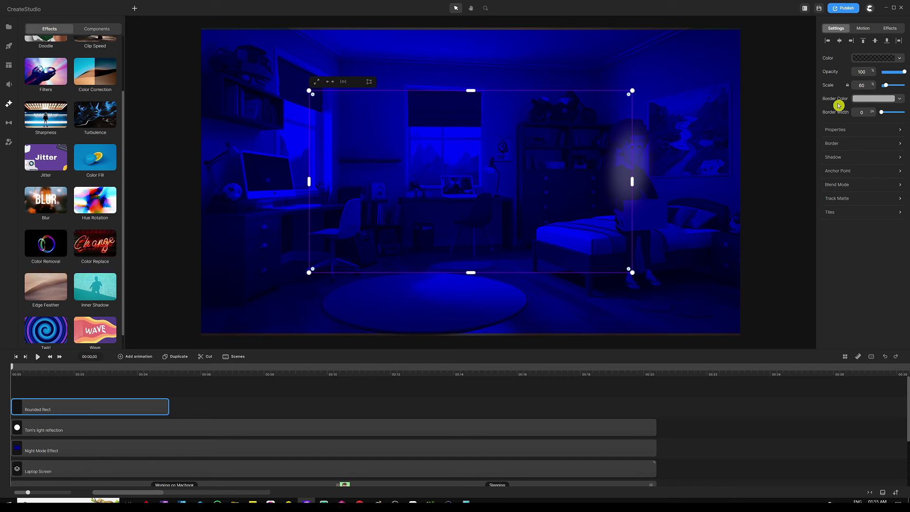
Step: Give the transparent rectangle a white border 20 px wide and extend its clip to the end of the other layers
click(865, 99)
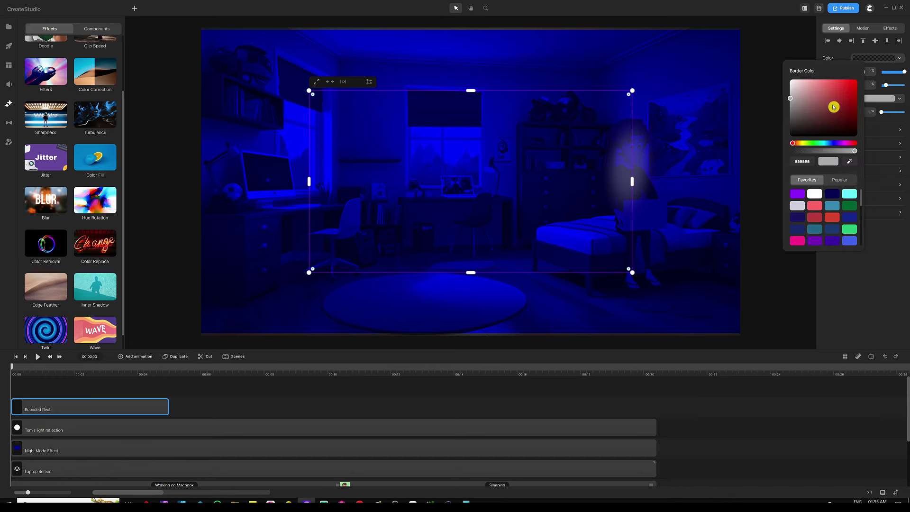
click(847, 274)
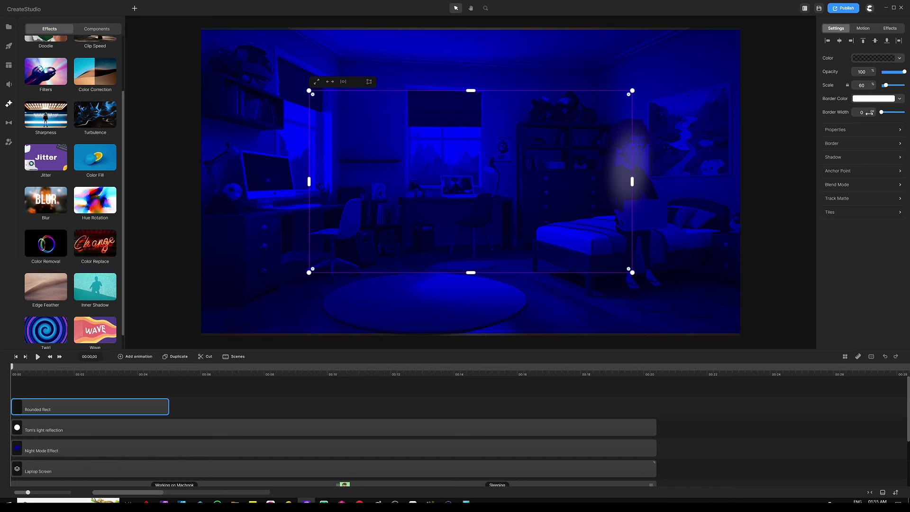
drag(872, 113, 902, 111)
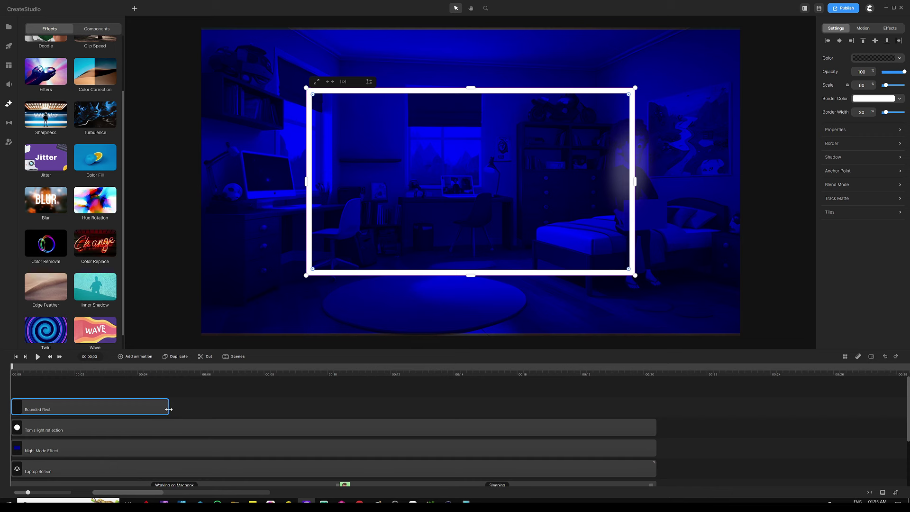
drag(169, 409, 656, 393)
click(470, 386)
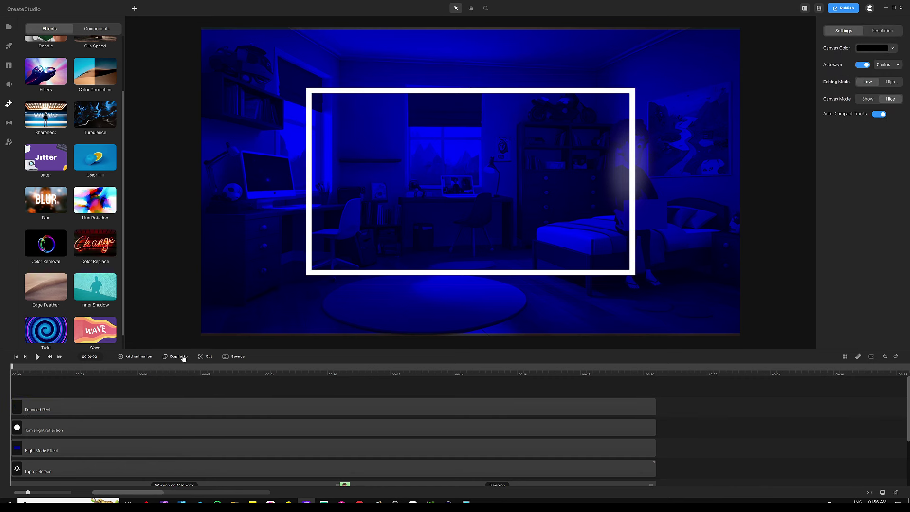
Step: Apply a Blur effect with strength 110 to the white-bordered rectangle, then deselect it
drag(46, 201, 222, 411)
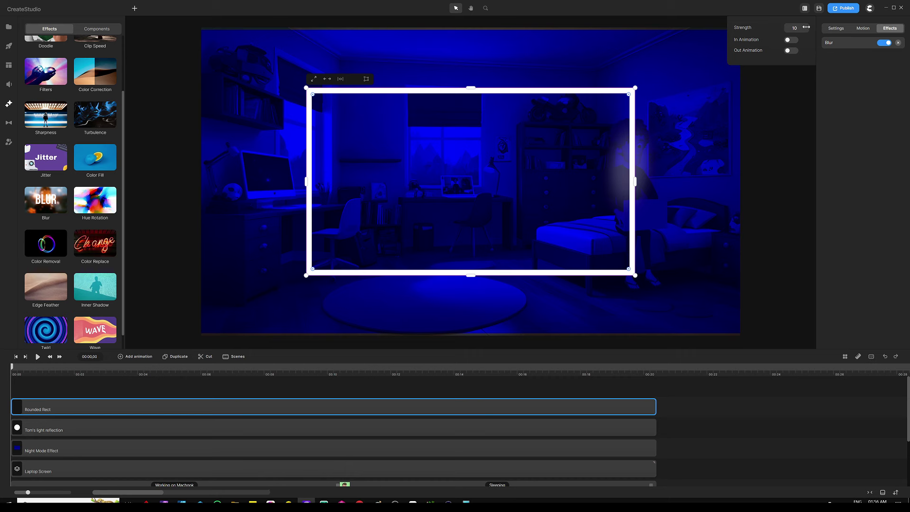
drag(806, 27, 811, 30)
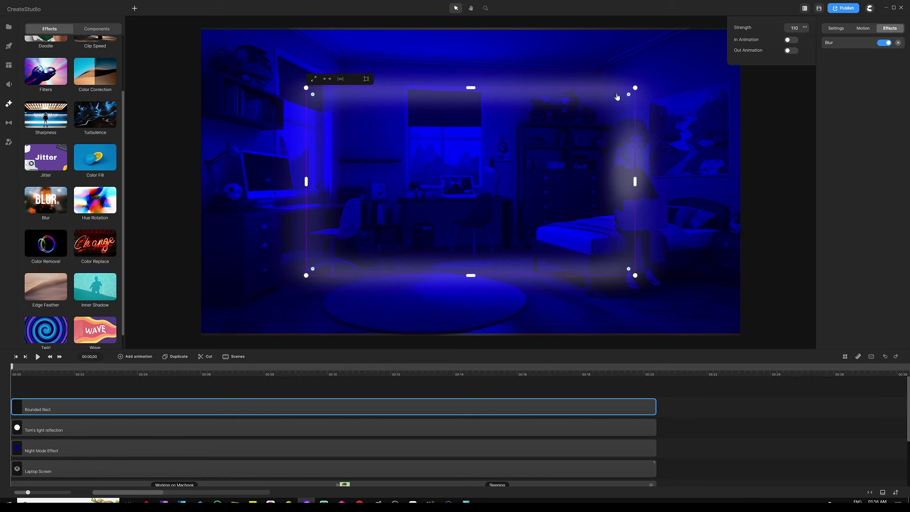
click(467, 405)
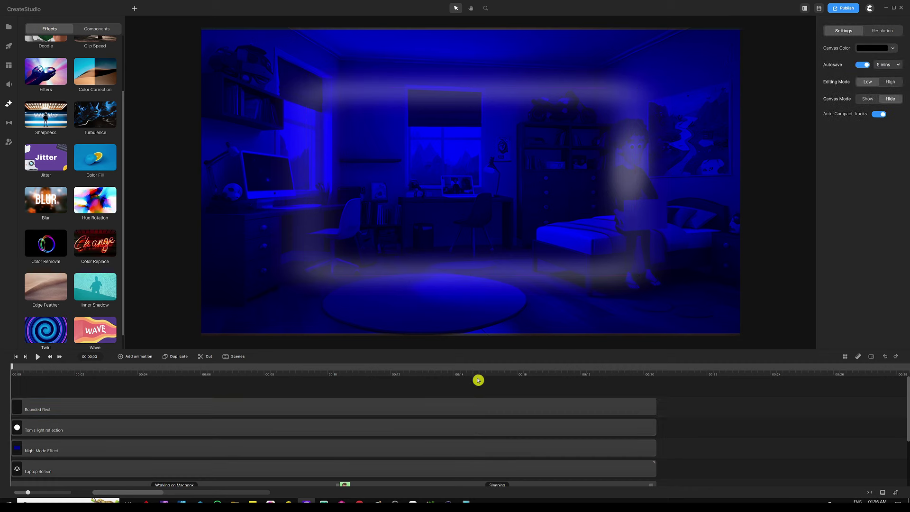
Step: Shrink the blurred frame to 7% scale, centered around the laptop screen on the back desk, and round its corners further
drag(634, 90, 395, 246)
drag(340, 256, 457, 185)
scroll(458, 186, up, 3)
scroll(476, 192, up, 2)
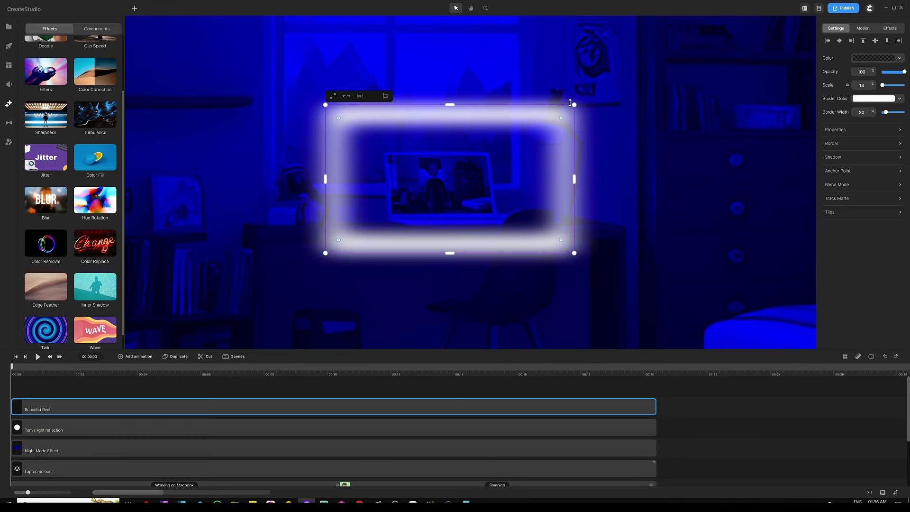
drag(576, 105, 468, 163)
drag(431, 214, 479, 183)
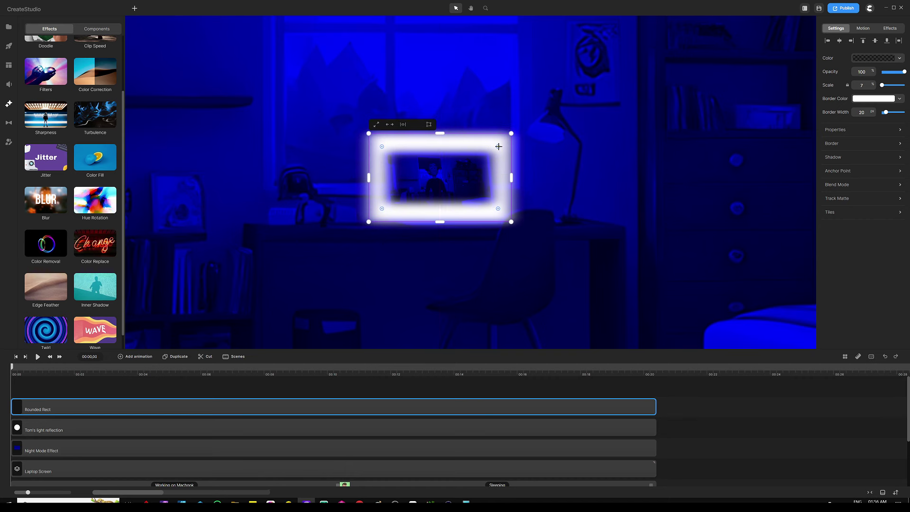
drag(497, 147, 493, 152)
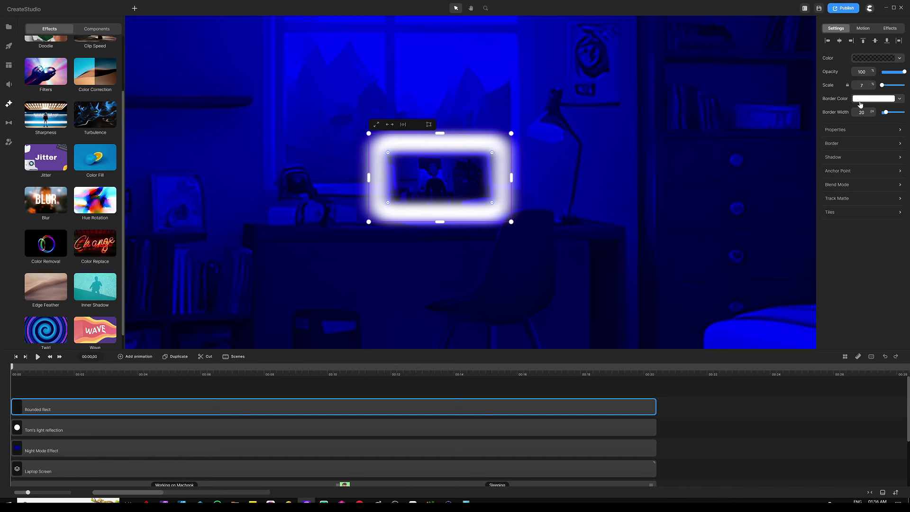
Step: Set the opacity of the blurred frame around the laptop to 42%, then deselect it
click(890, 75)
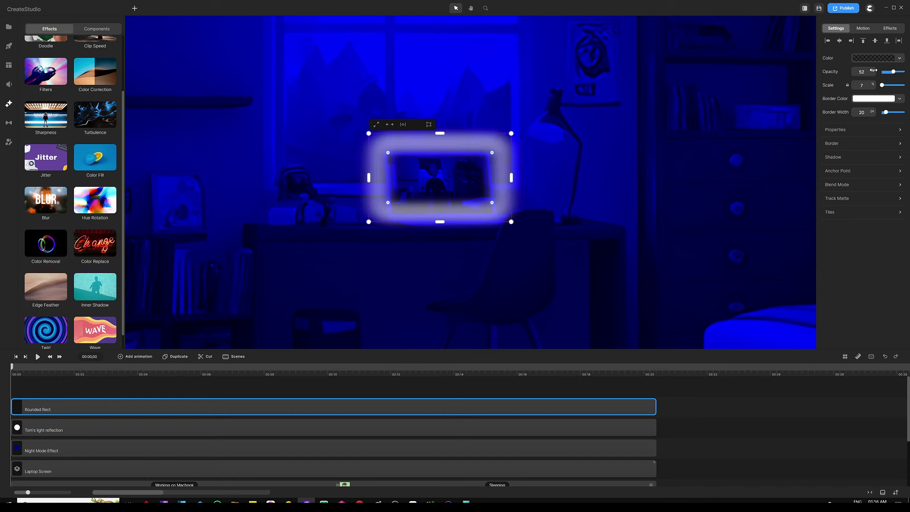
drag(870, 70, 857, 84)
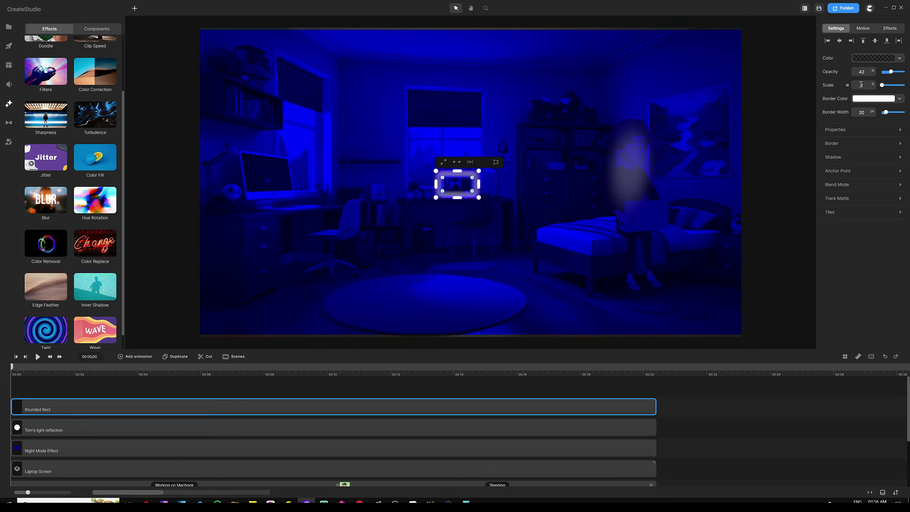
click(440, 387)
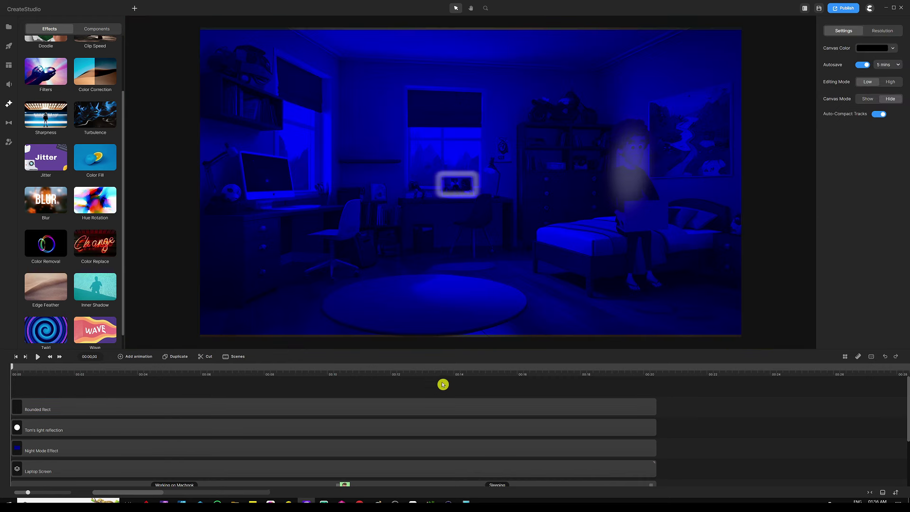
Step: Reduce the blurred laptop frame to 6% scale so it fits the laptop screen more closely, then deselect it
click(457, 187)
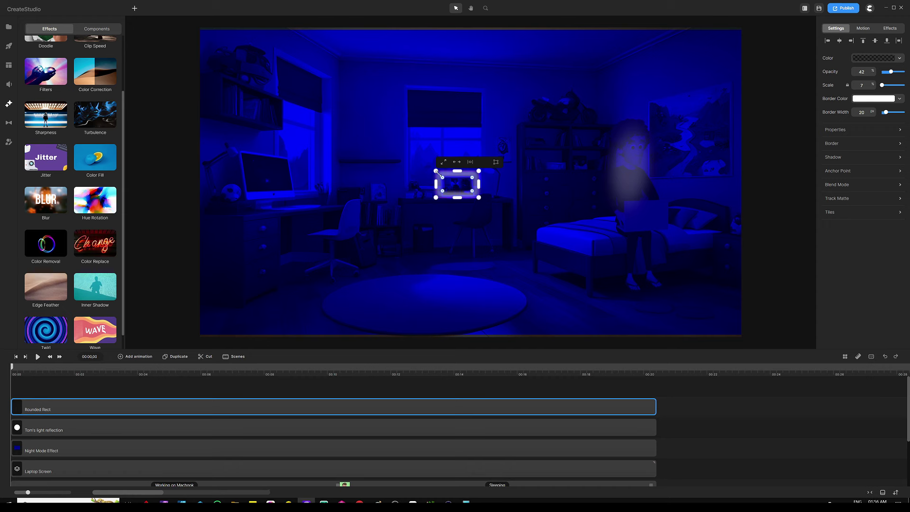
scroll(437, 173, up, 5)
drag(430, 165, 447, 175)
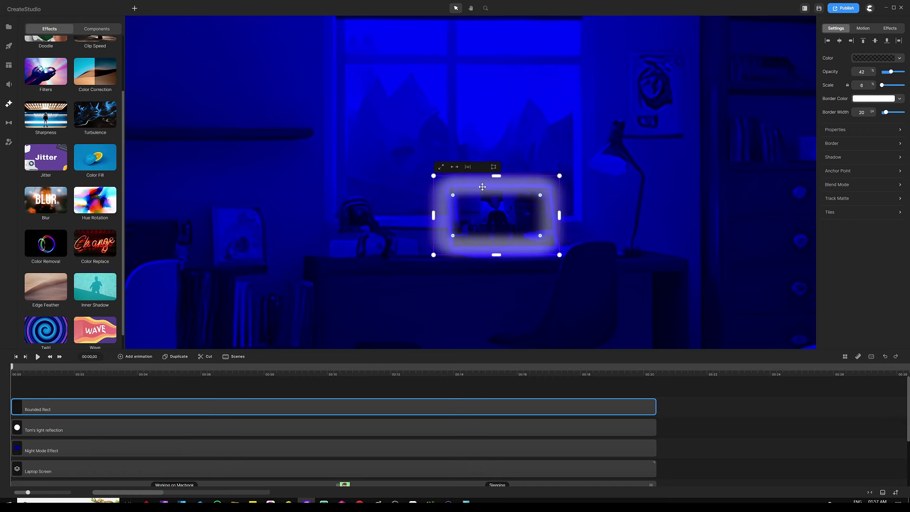
scroll(486, 189, down, 5)
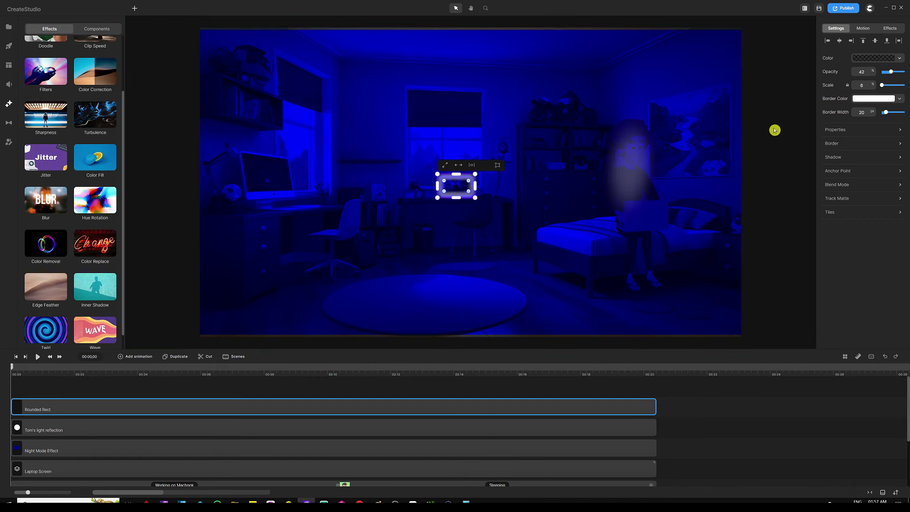
click(512, 385)
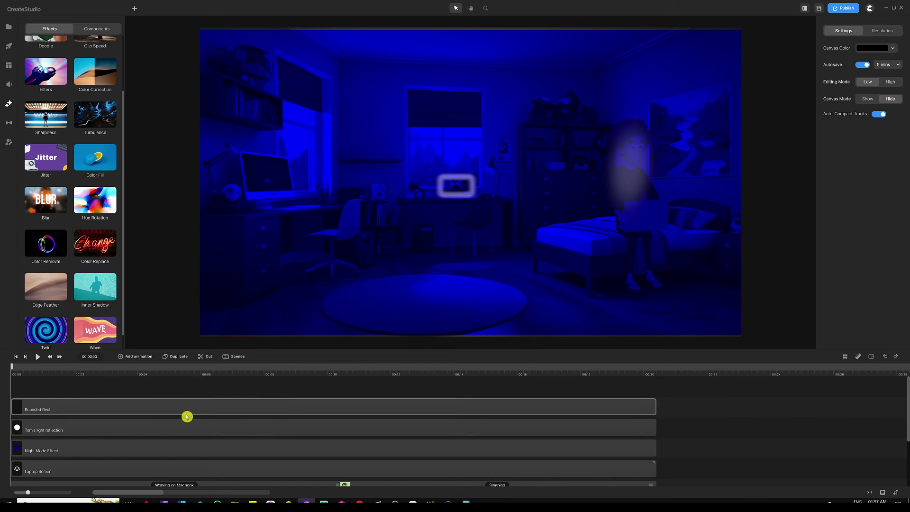
Step: Play the scene from the start to check the laptop glow and Tom's light reflection
click(38, 358)
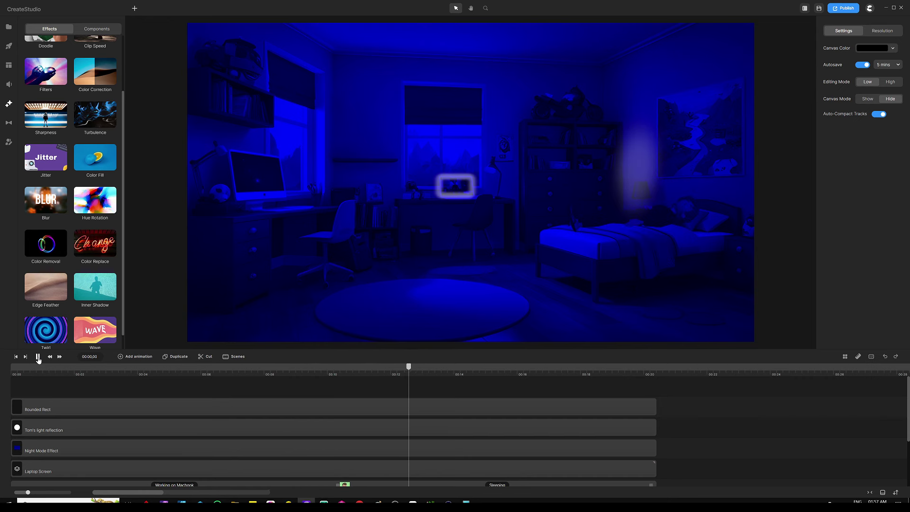
Step: Stop the playback, enlarge the timeline area to show all layers, and return the playhead to the start
click(38, 359)
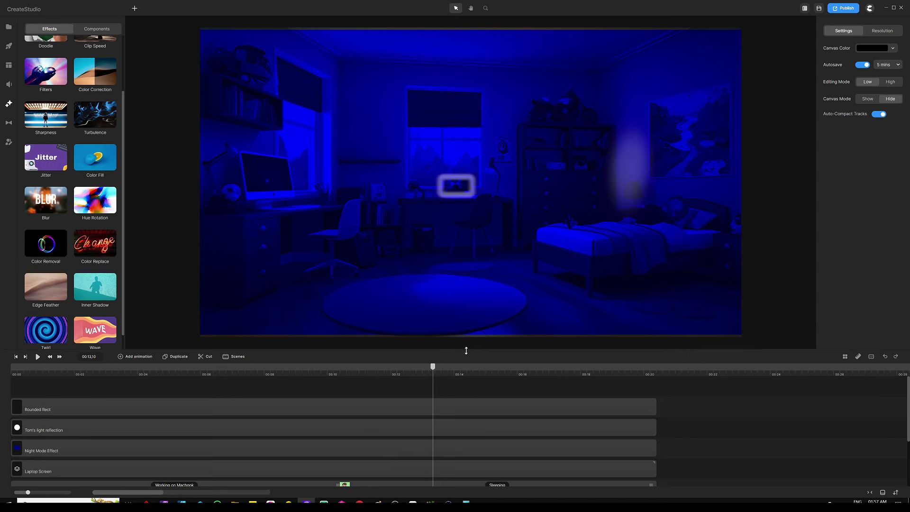
drag(467, 345, 467, 287)
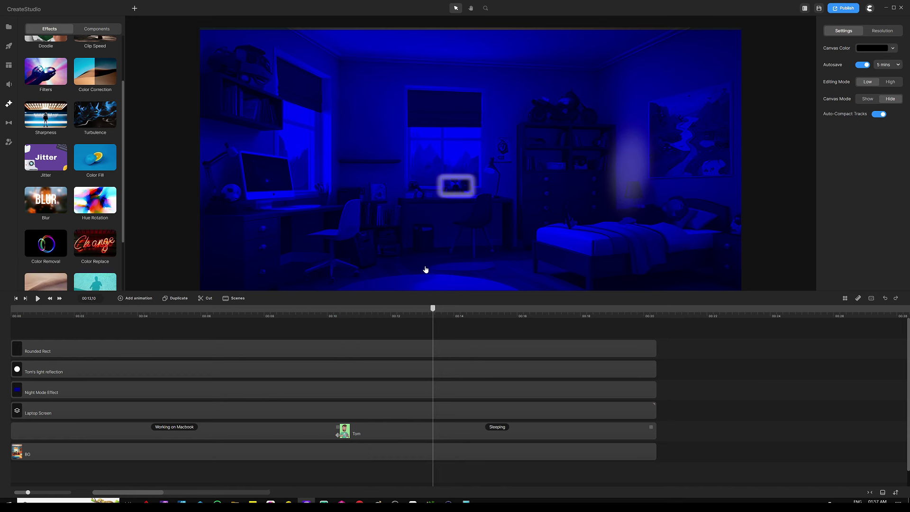
click(463, 350)
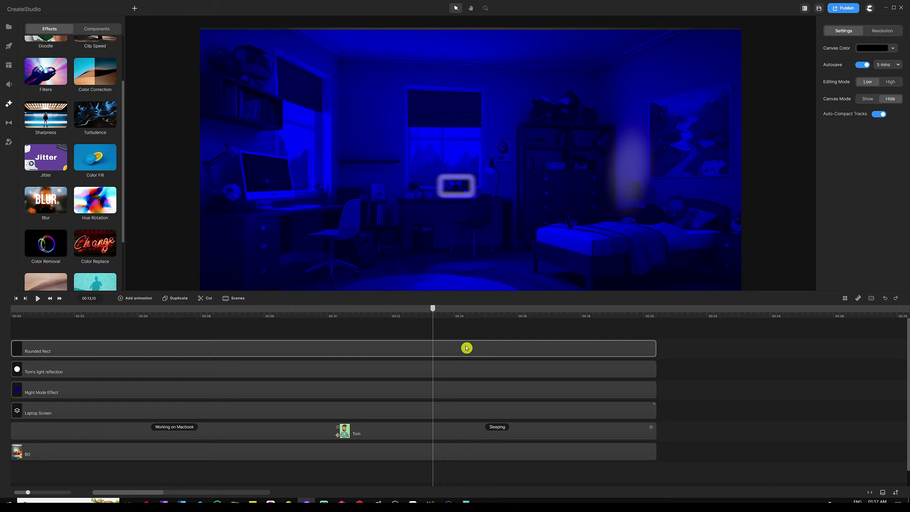
drag(433, 308, 6, 307)
Step: Add a Fade In entrance animation to the Night Mode Effect layer and extend it to about 8 seconds
click(254, 369)
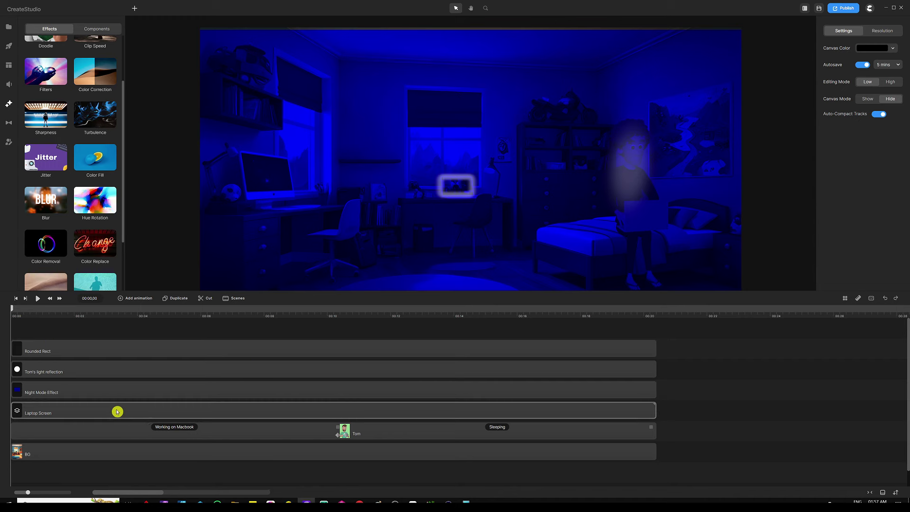
click(145, 390)
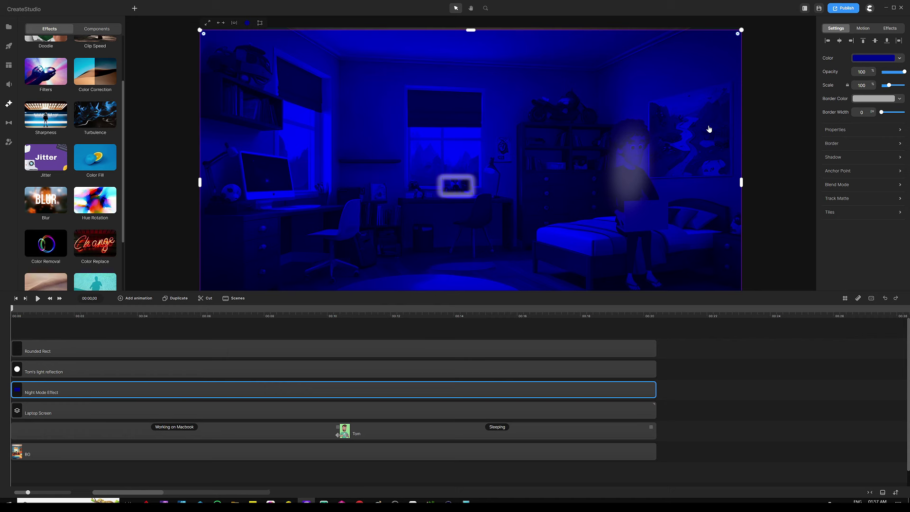
click(863, 28)
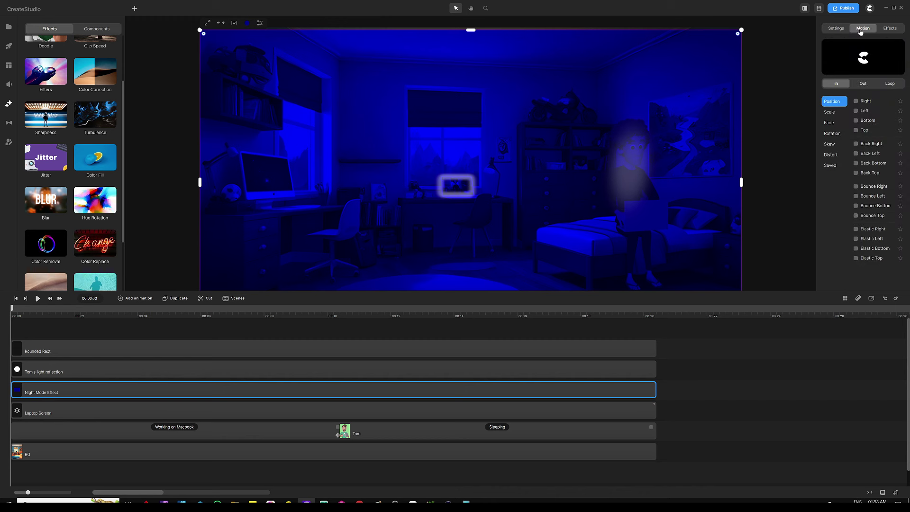
click(828, 123)
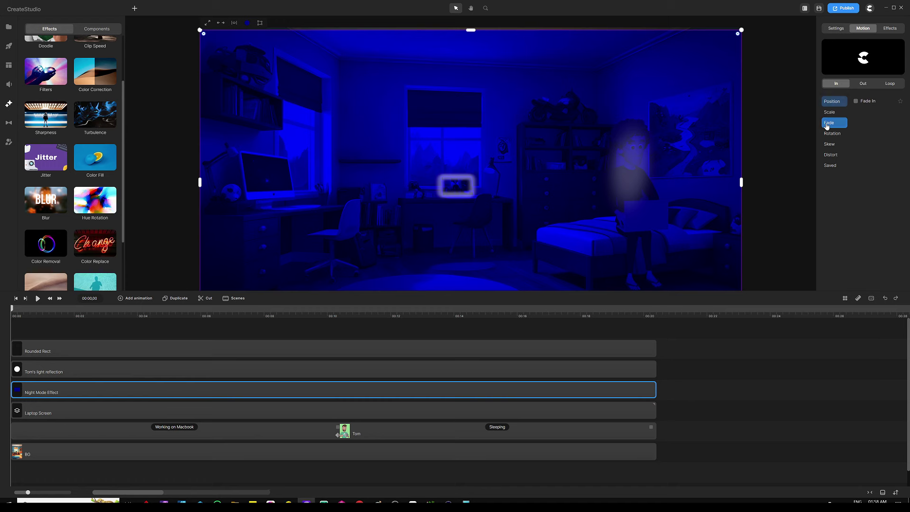
click(855, 102)
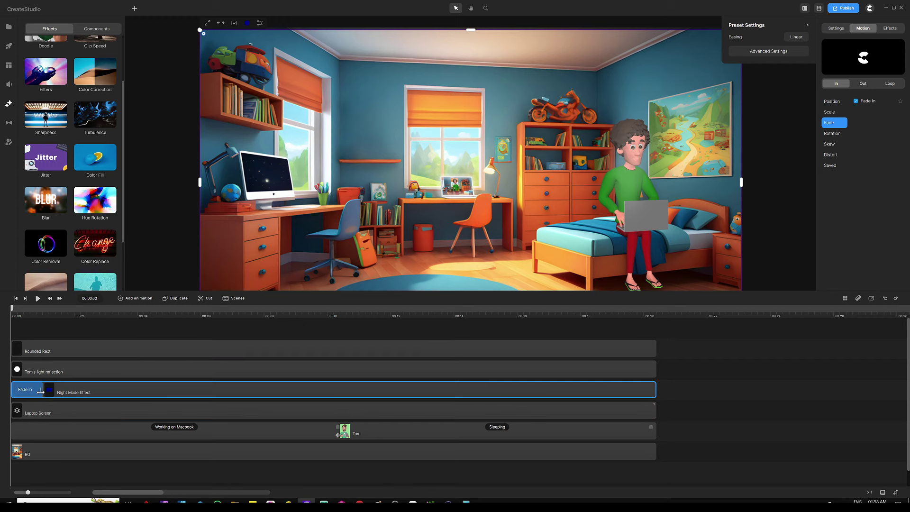
drag(41, 390, 275, 391)
click(242, 333)
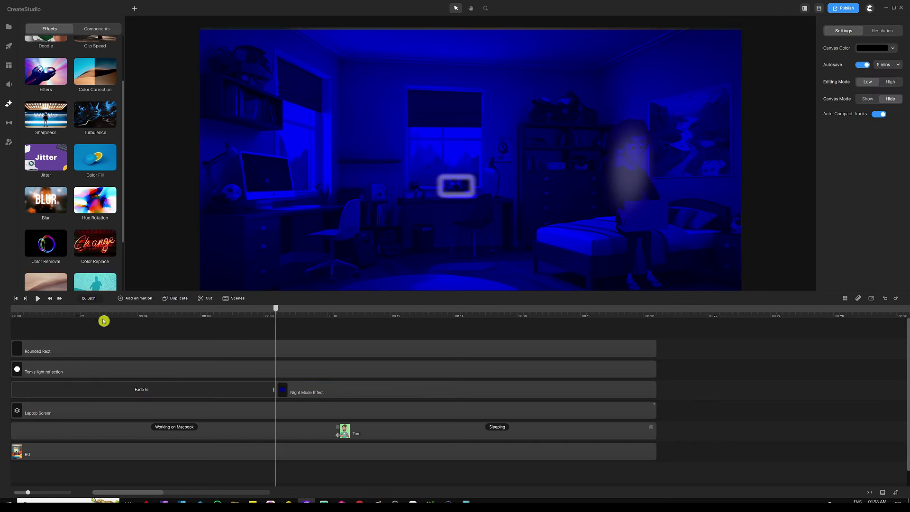
Step: Play the scene from the start to check the gradual fade of the night overlay
click(16, 298)
click(38, 298)
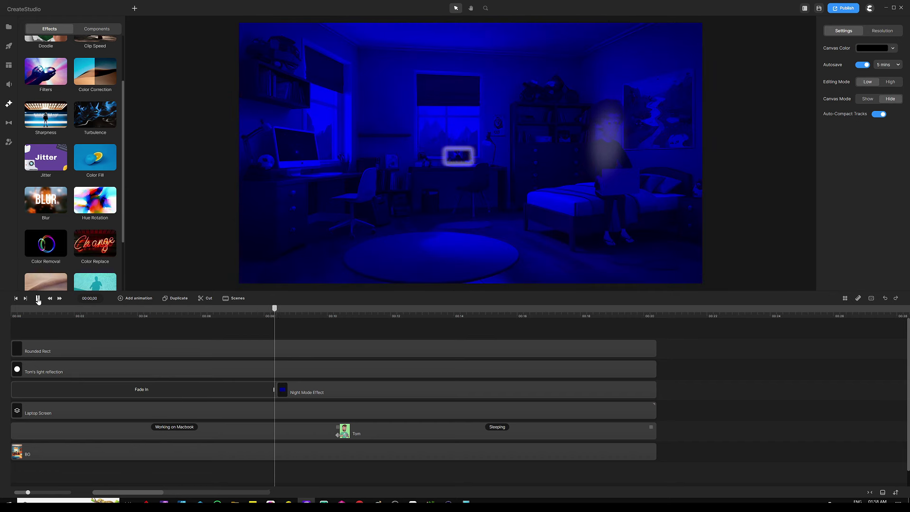
click(37, 299)
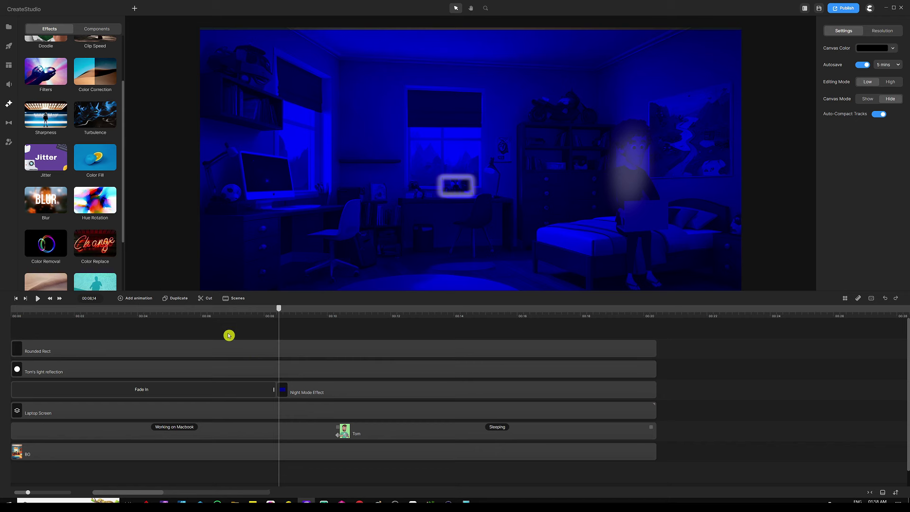
Step: Copy the Fade In animation from the Night Mode Effect layer onto the Tom's light reflection layer, then deselect it
click(176, 390)
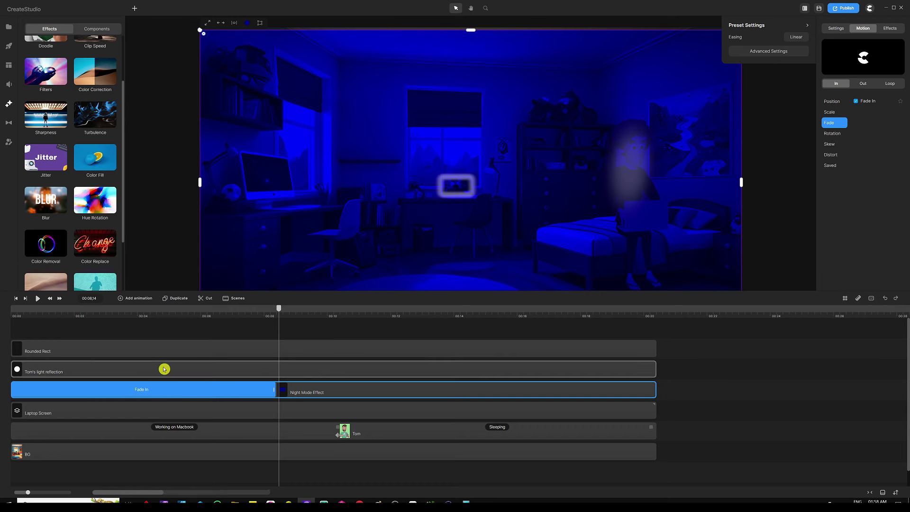
click(164, 367)
key(ctrl+v)
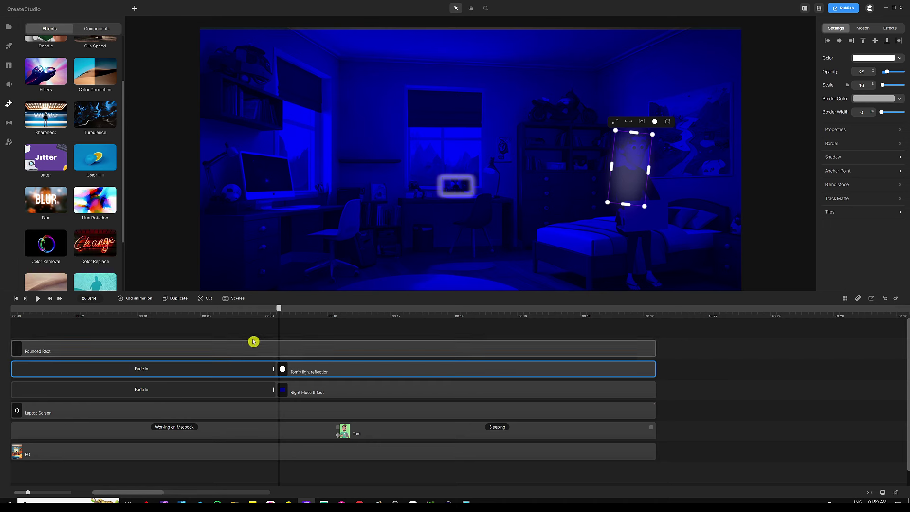
click(287, 326)
Step: Replay the scene from the start to check that Tom's light reflection fades in with the night overlay
drag(279, 311, 2, 311)
click(37, 299)
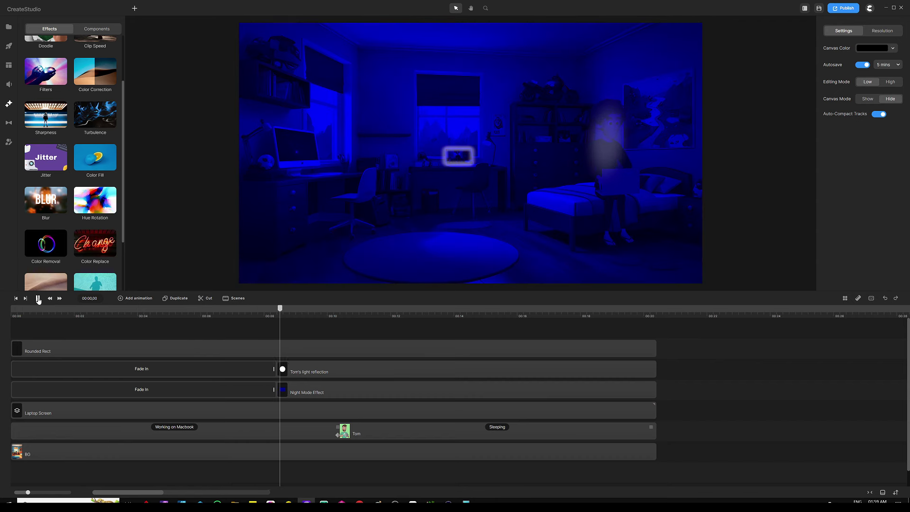
click(38, 298)
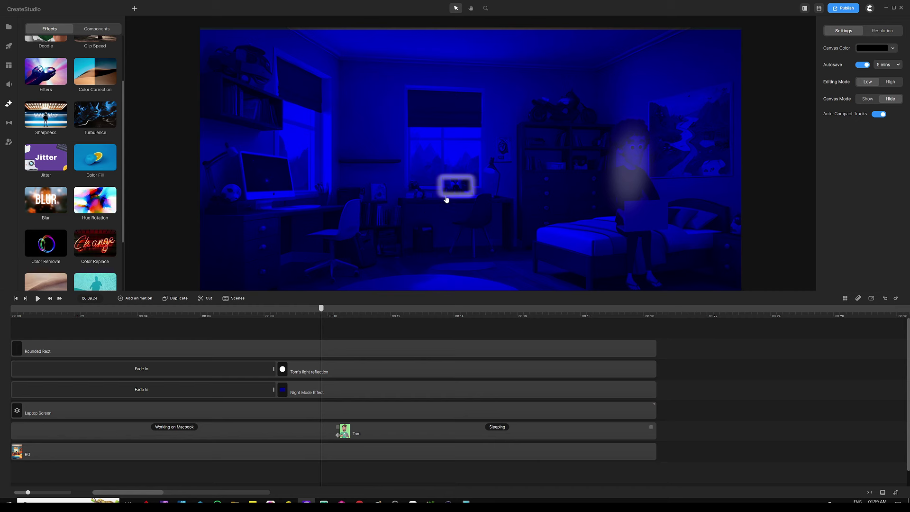
Step: Copy the Fade In animation from Tom's light reflection onto the Rounded Rect laptop glow layer, then deselect it
click(231, 368)
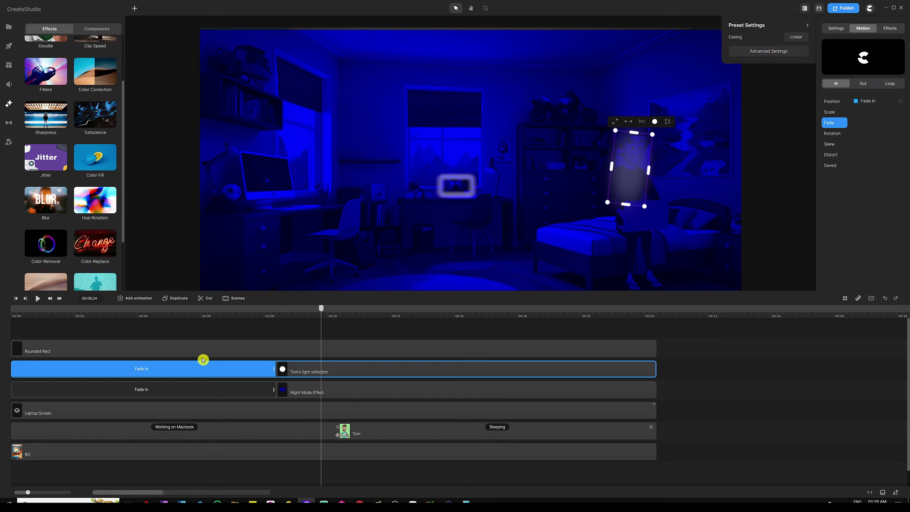
click(180, 342)
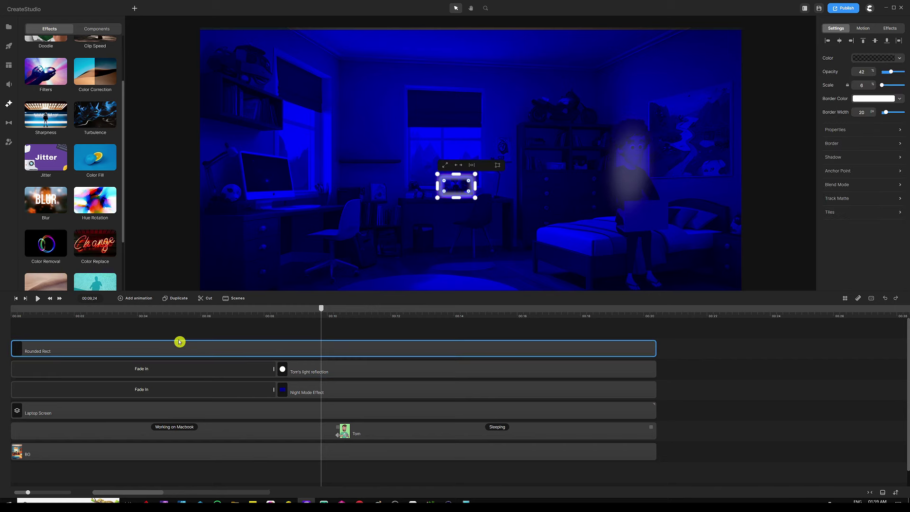
click(340, 321)
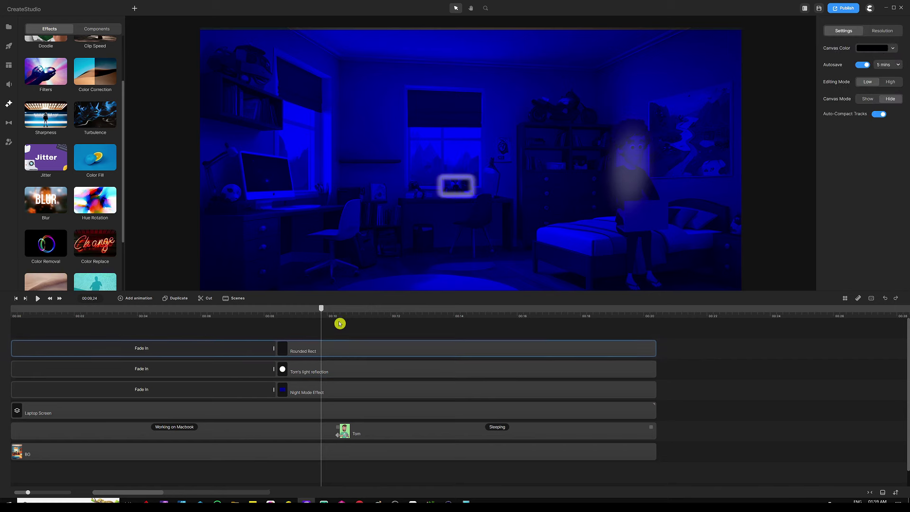
drag(320, 310, 339, 323)
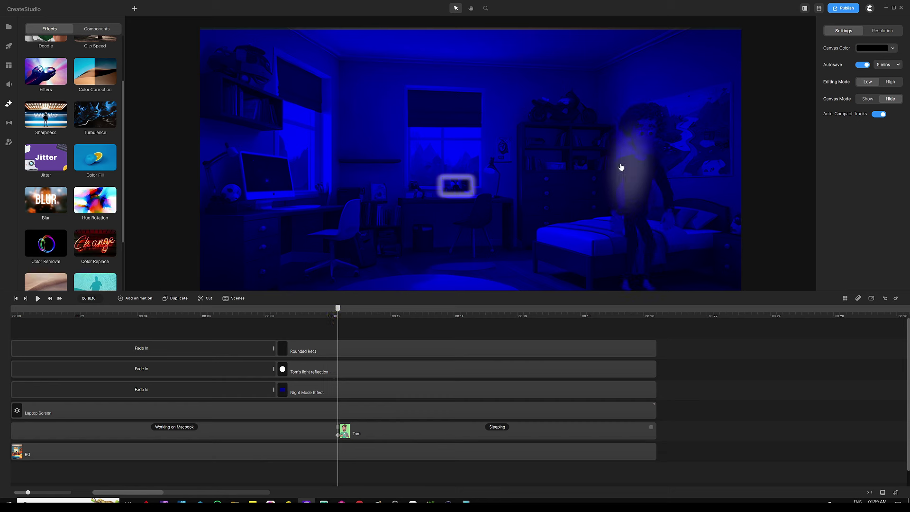
drag(339, 310, 330, 310)
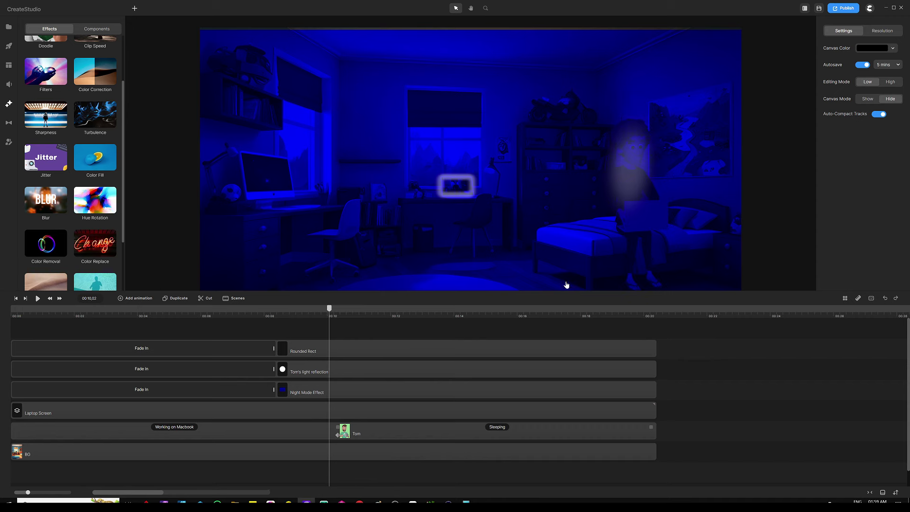
click(576, 296)
drag(574, 291, 575, 306)
click(347, 388)
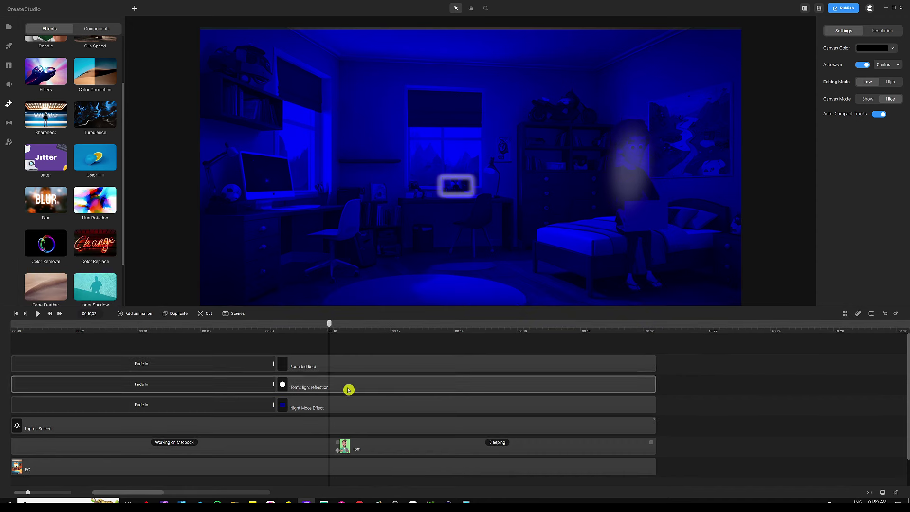
drag(331, 328, 335, 329)
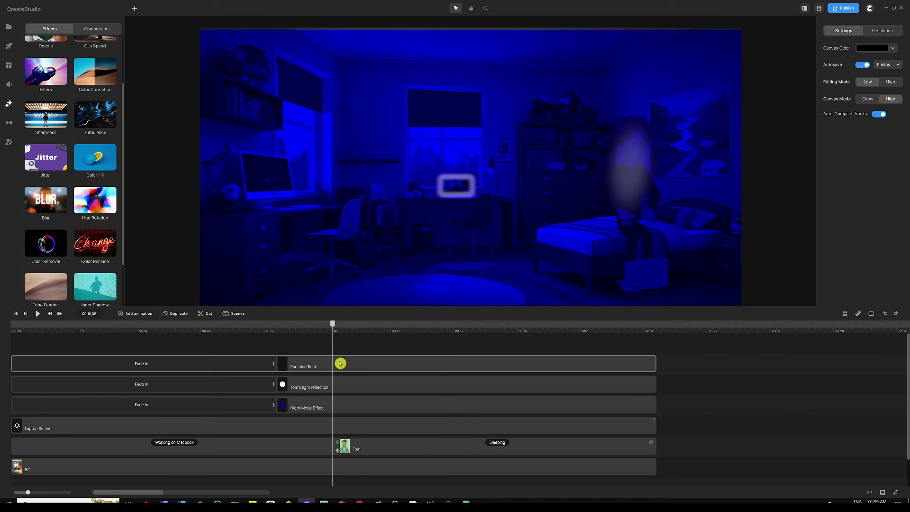
click(349, 386)
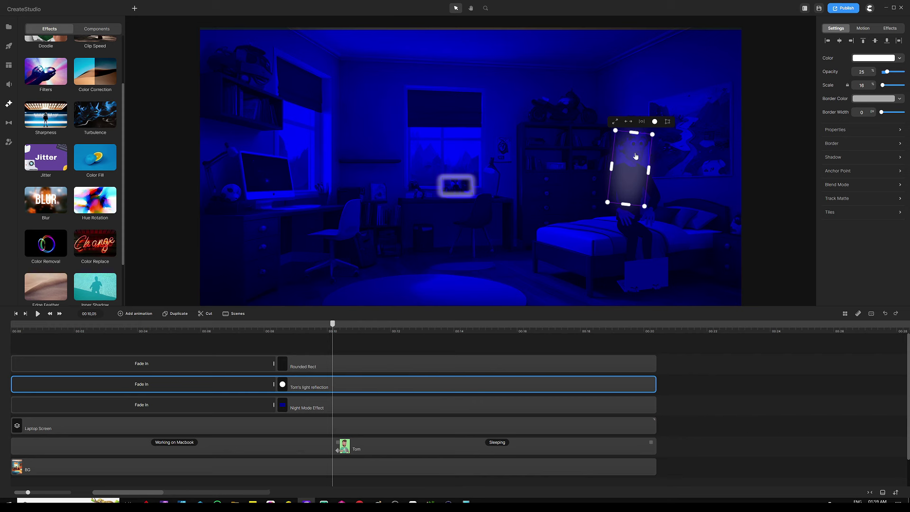
drag(656, 384, 336, 386)
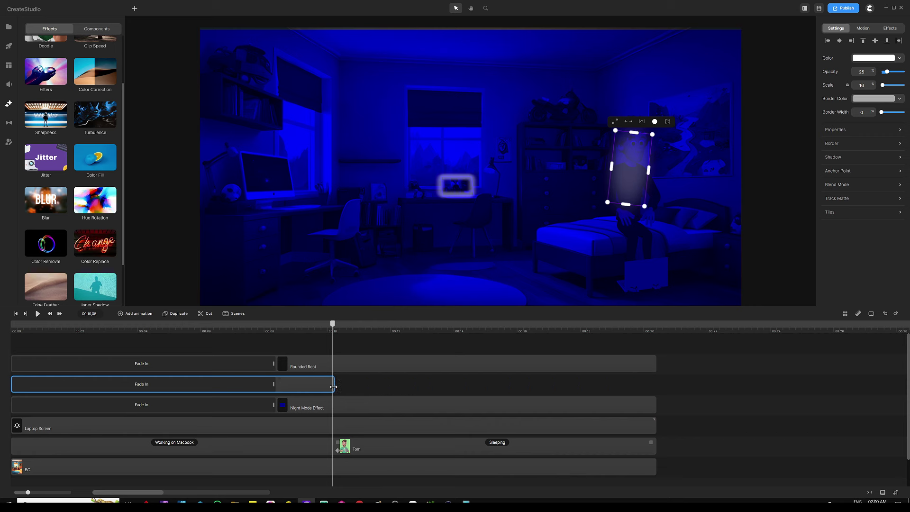
Step: Check the sleeping section without Tom's light reflection, and play the full scene from the start to review the fades
drag(334, 325, 444, 337)
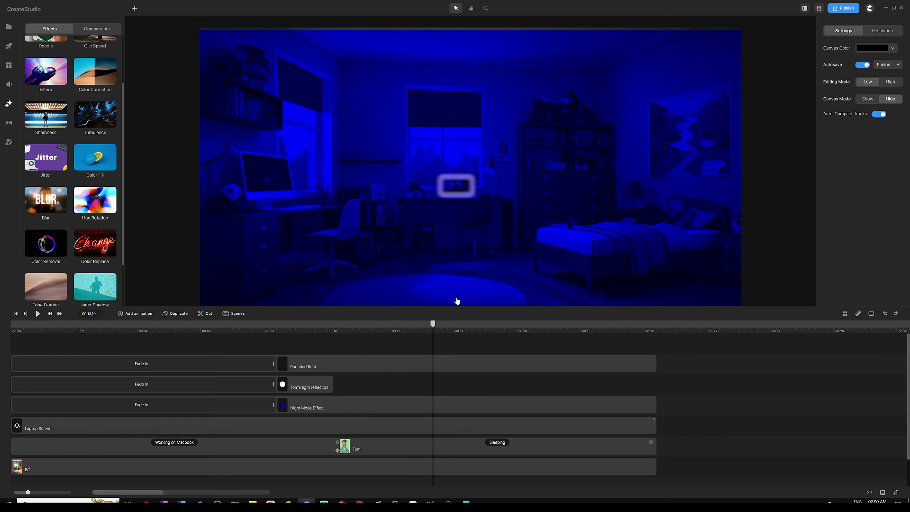
click(17, 315)
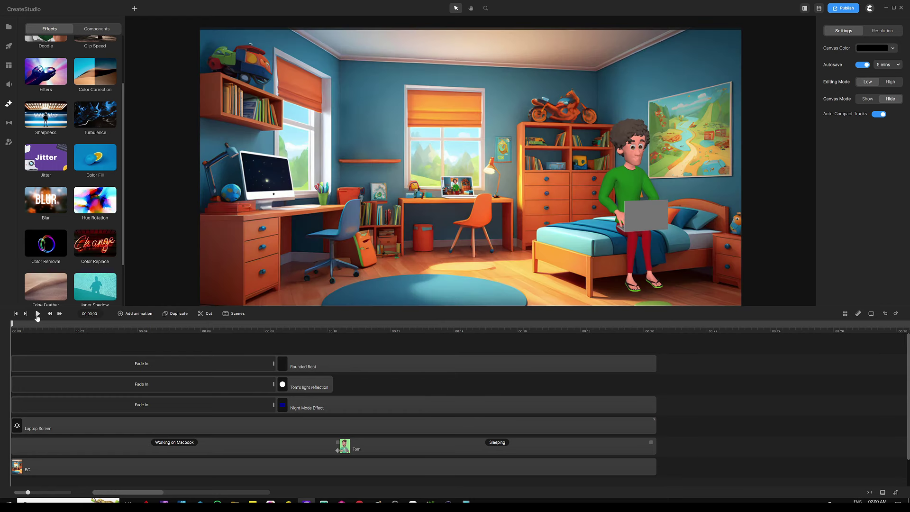
click(37, 315)
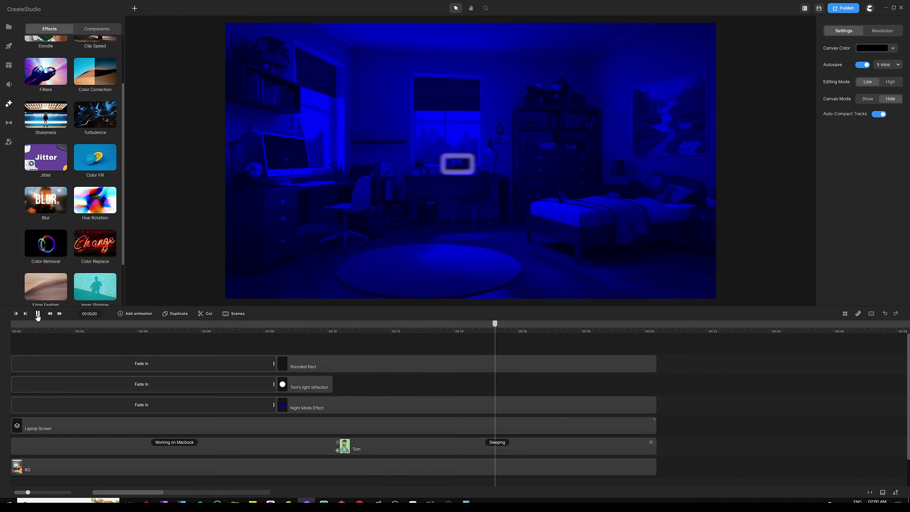
click(38, 314)
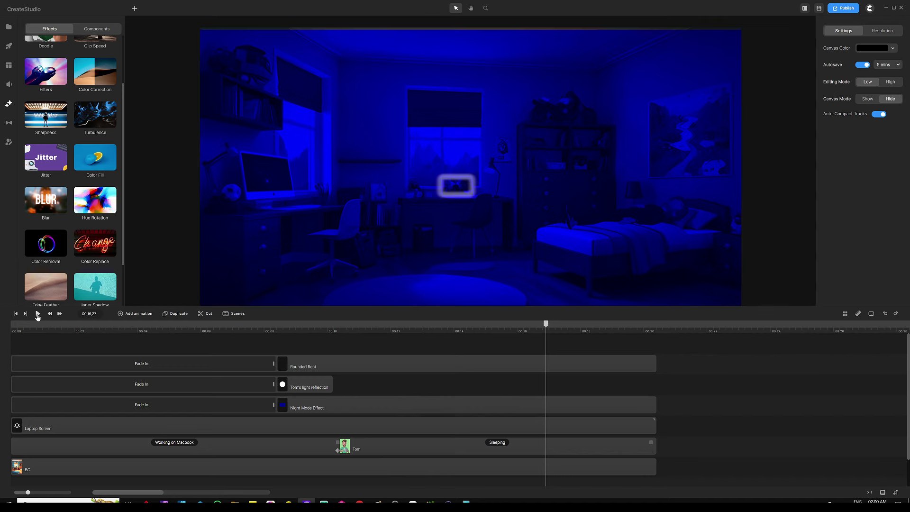